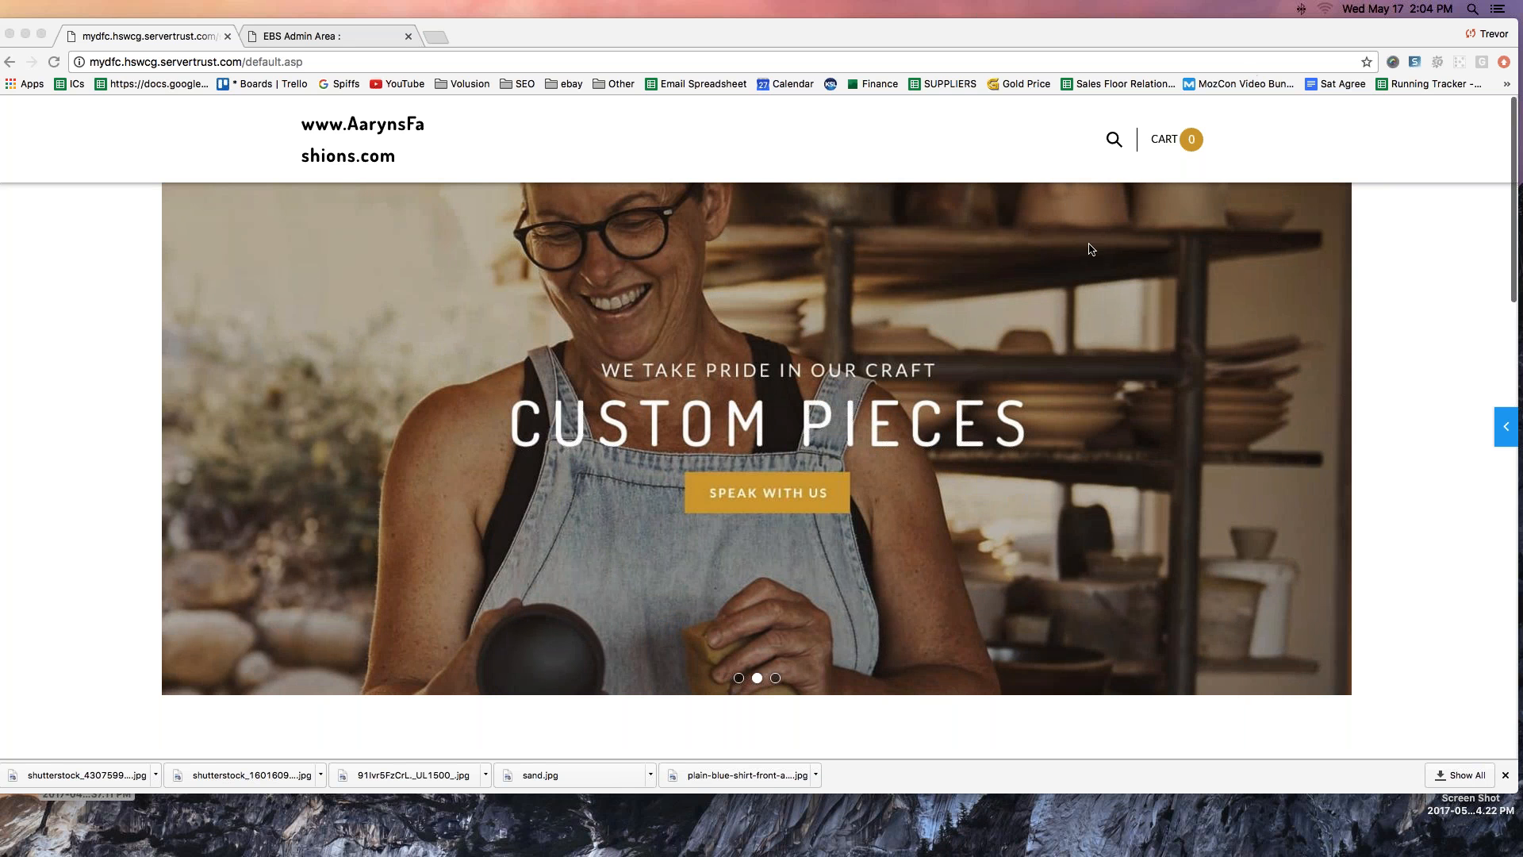
scroll(659, 408, "down", 10)
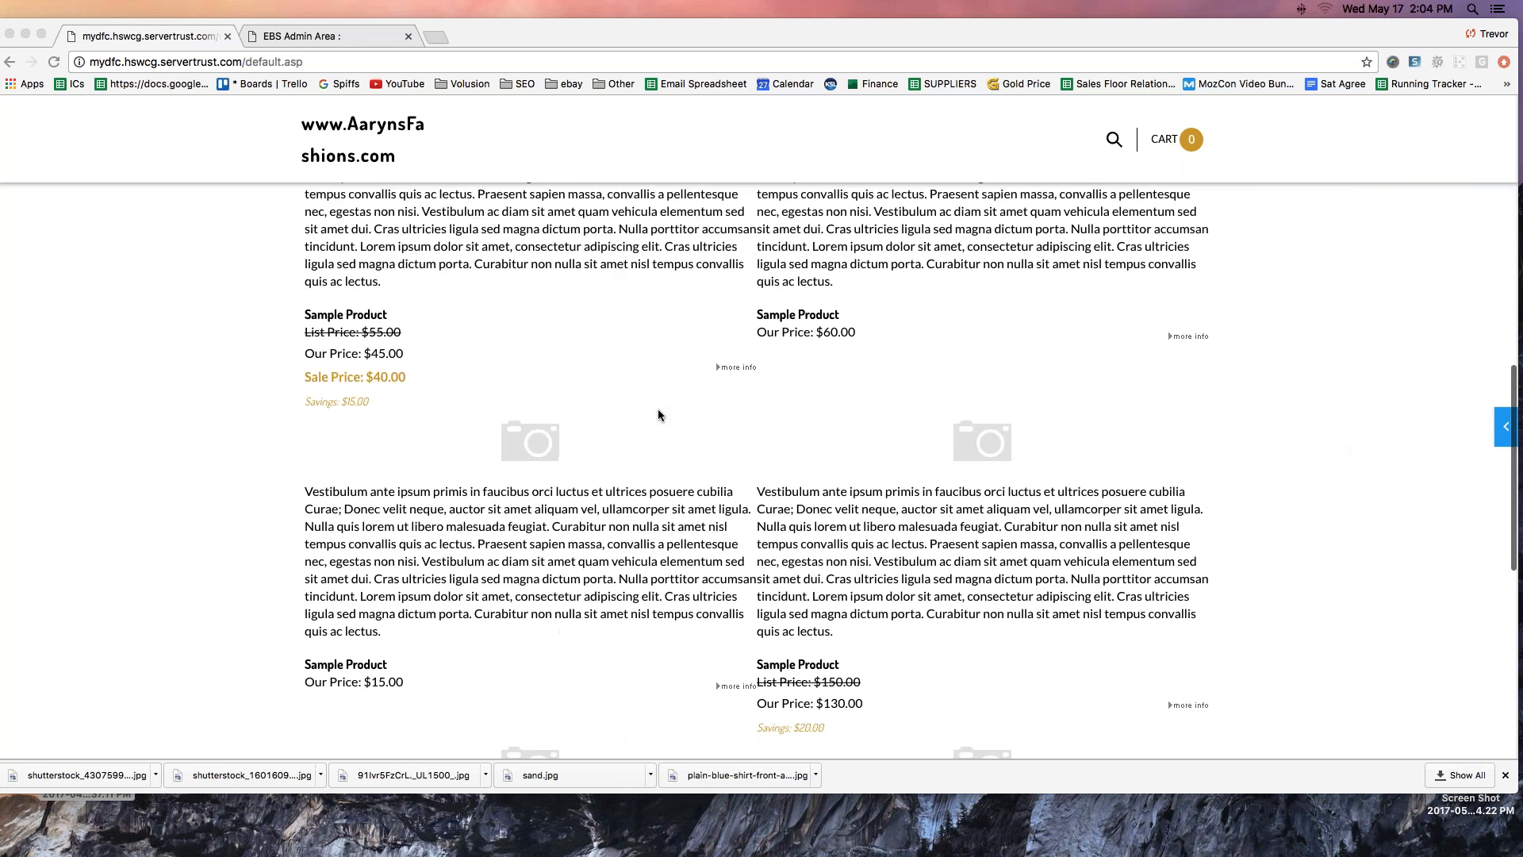
scroll(659, 413, "down", 5)
scroll(659, 408, "up", 20)
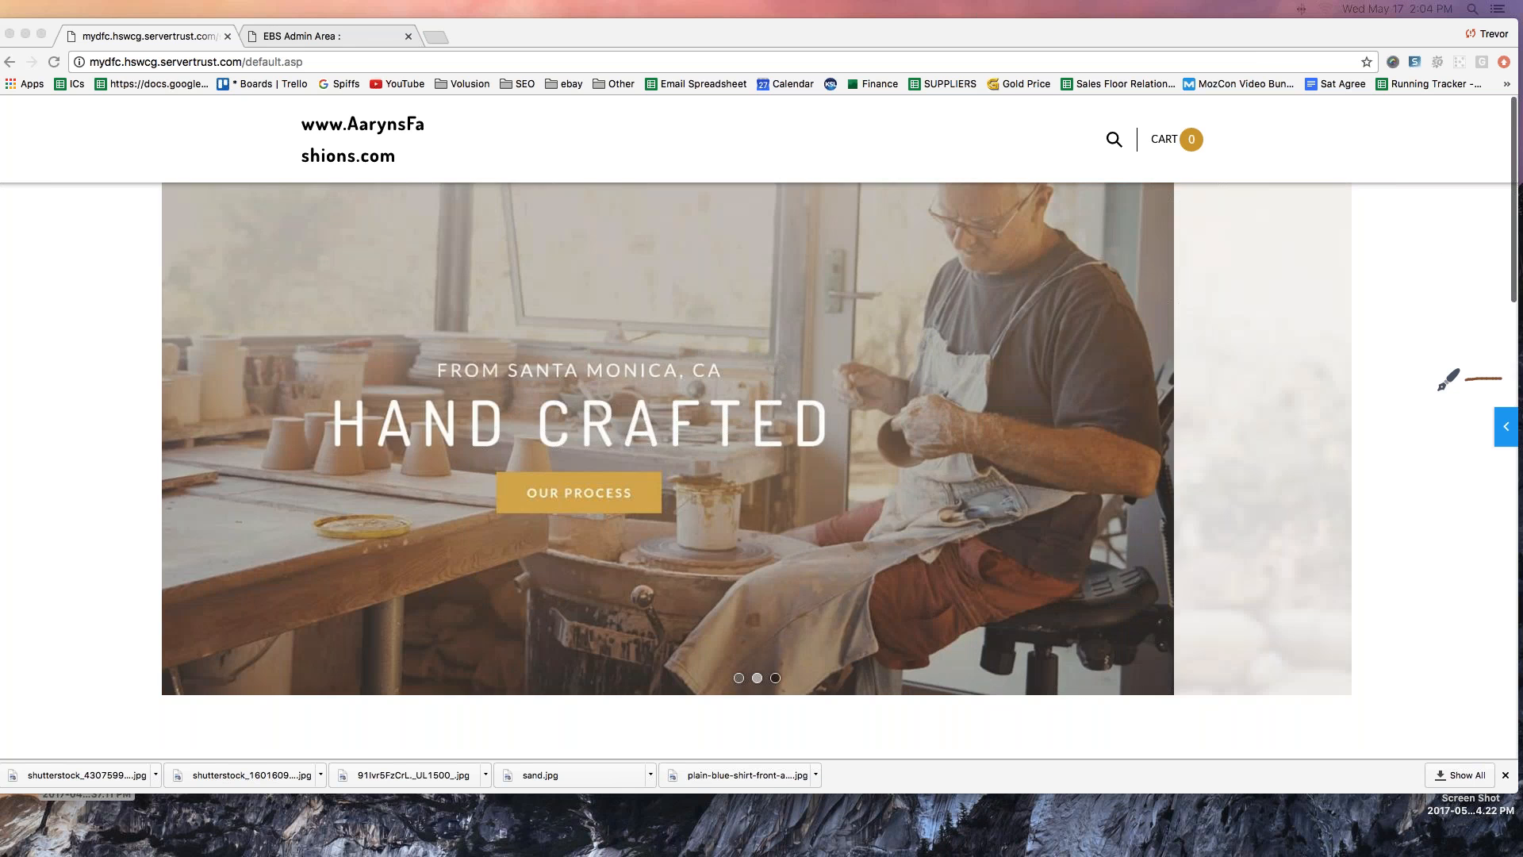
mouse_move(1437, 389)
left_mouse_down()
mouse_move(1473, 462)
mouse_move(1518, 444)
mouse_move(1512, 381)
mouse_move(1434, 394)
left_mouse_up()
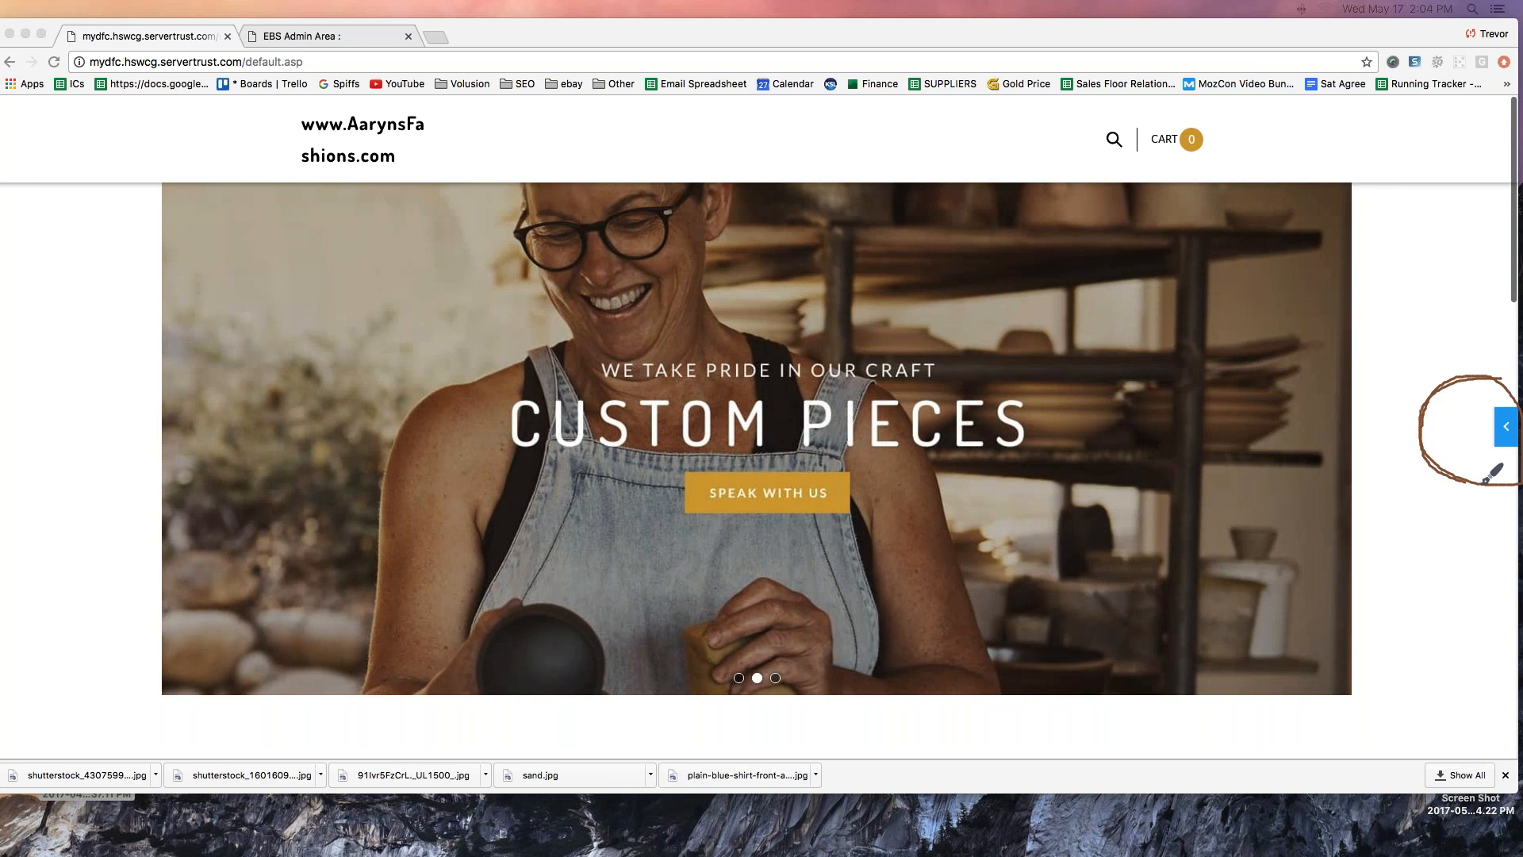
mouse_move(1361, 316)
left_mouse_down()
mouse_move(1468, 403)
mouse_move(1442, 424)
left_mouse_up()
left_click_drag(1363, 216, 1444, 115)
mouse_move(1415, 125)
left_mouse_down()
mouse_move(1444, 115)
mouse_move(1477, 165)
mouse_move(1436, 181)
left_mouse_up()
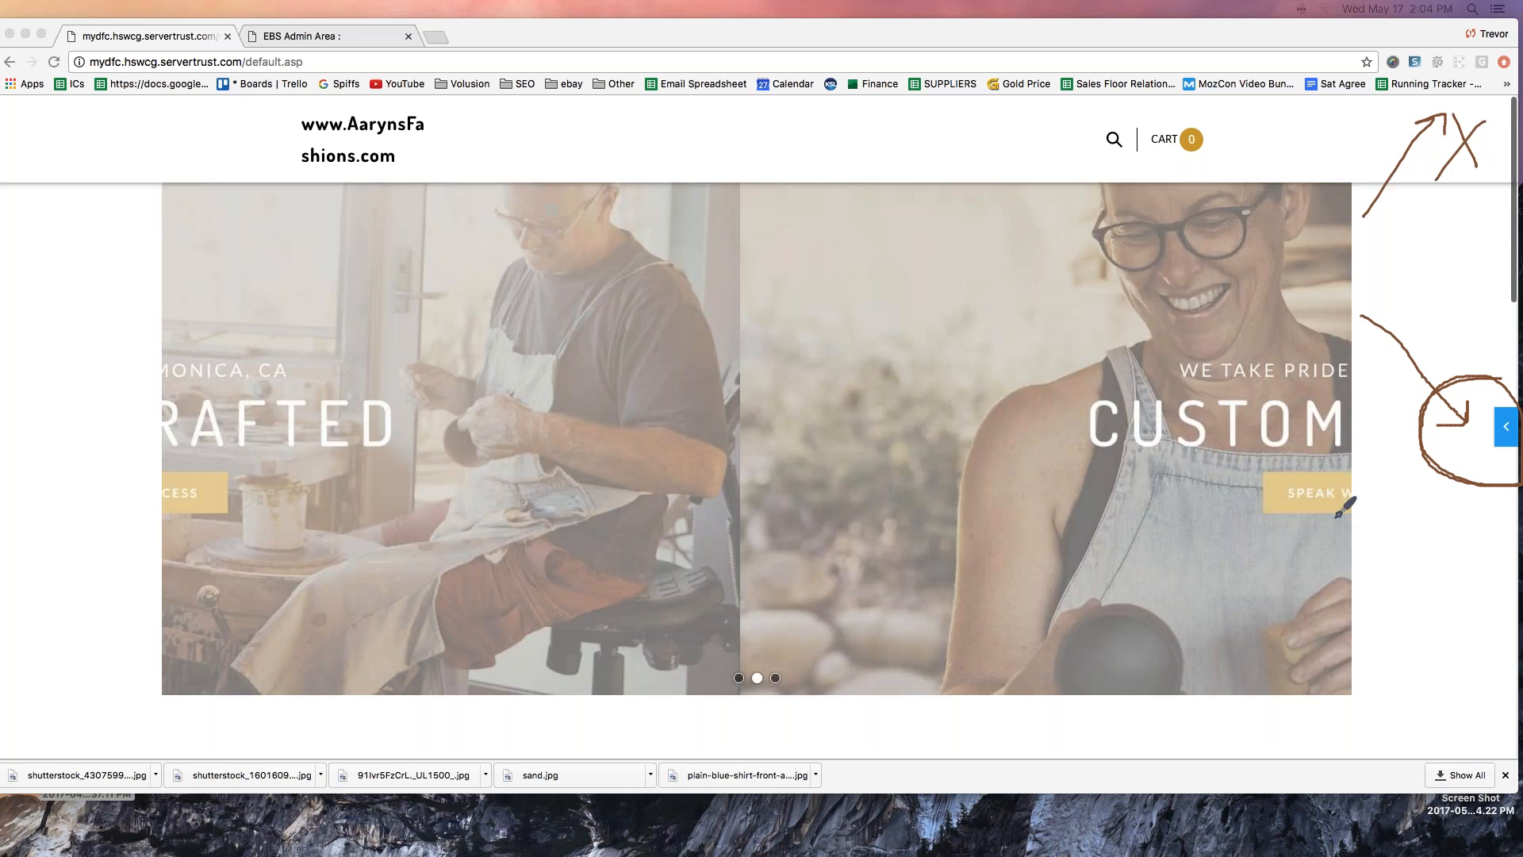
left_click_drag(1337, 517, 1481, 437)
left_click_drag(1481, 438, 1452, 450)
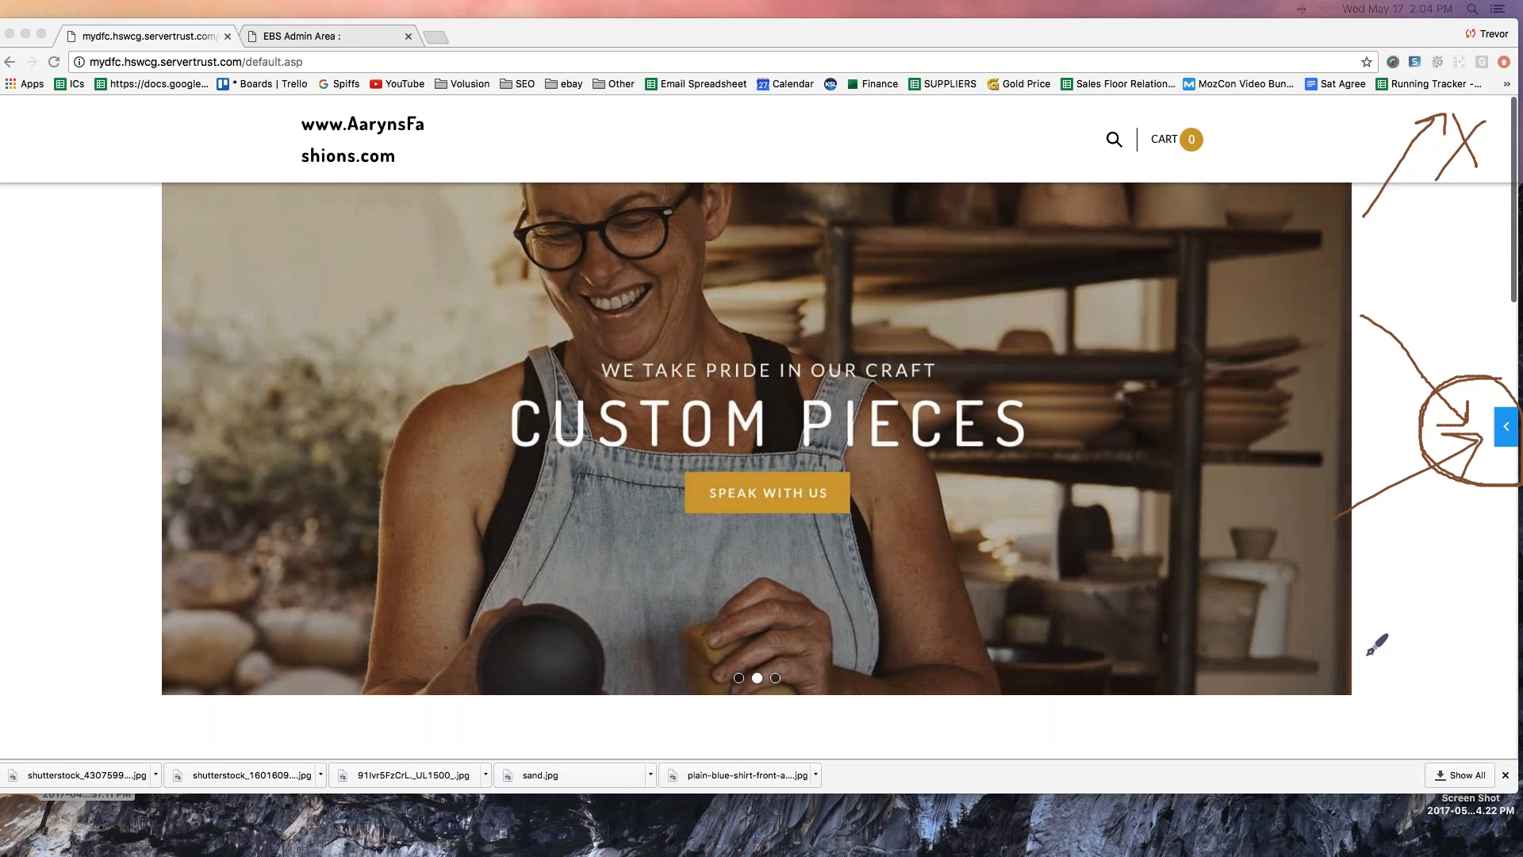
left_click(1507, 51)
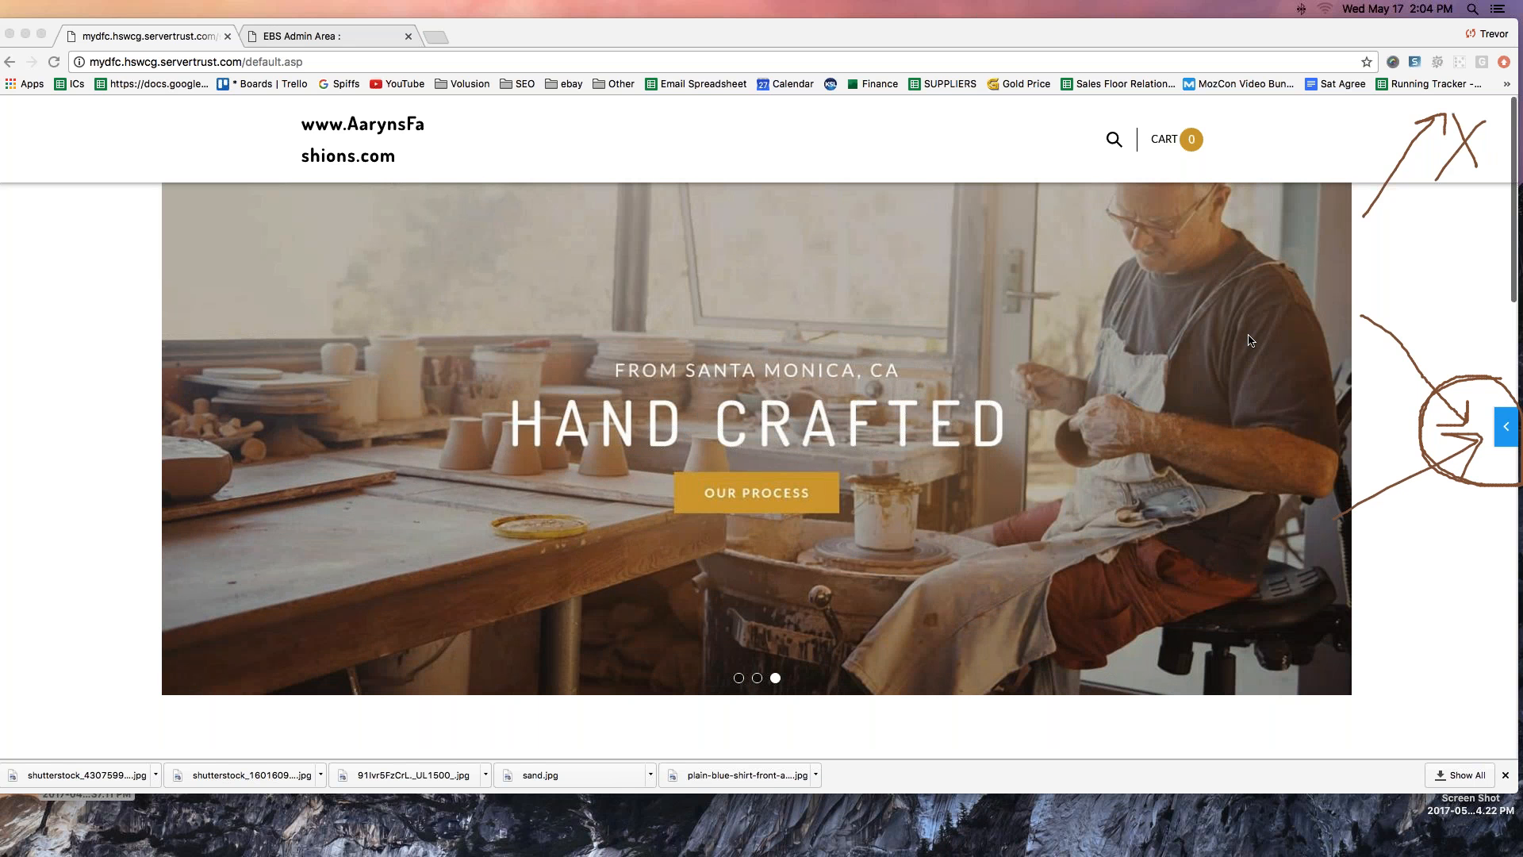
left_click(1251, 218)
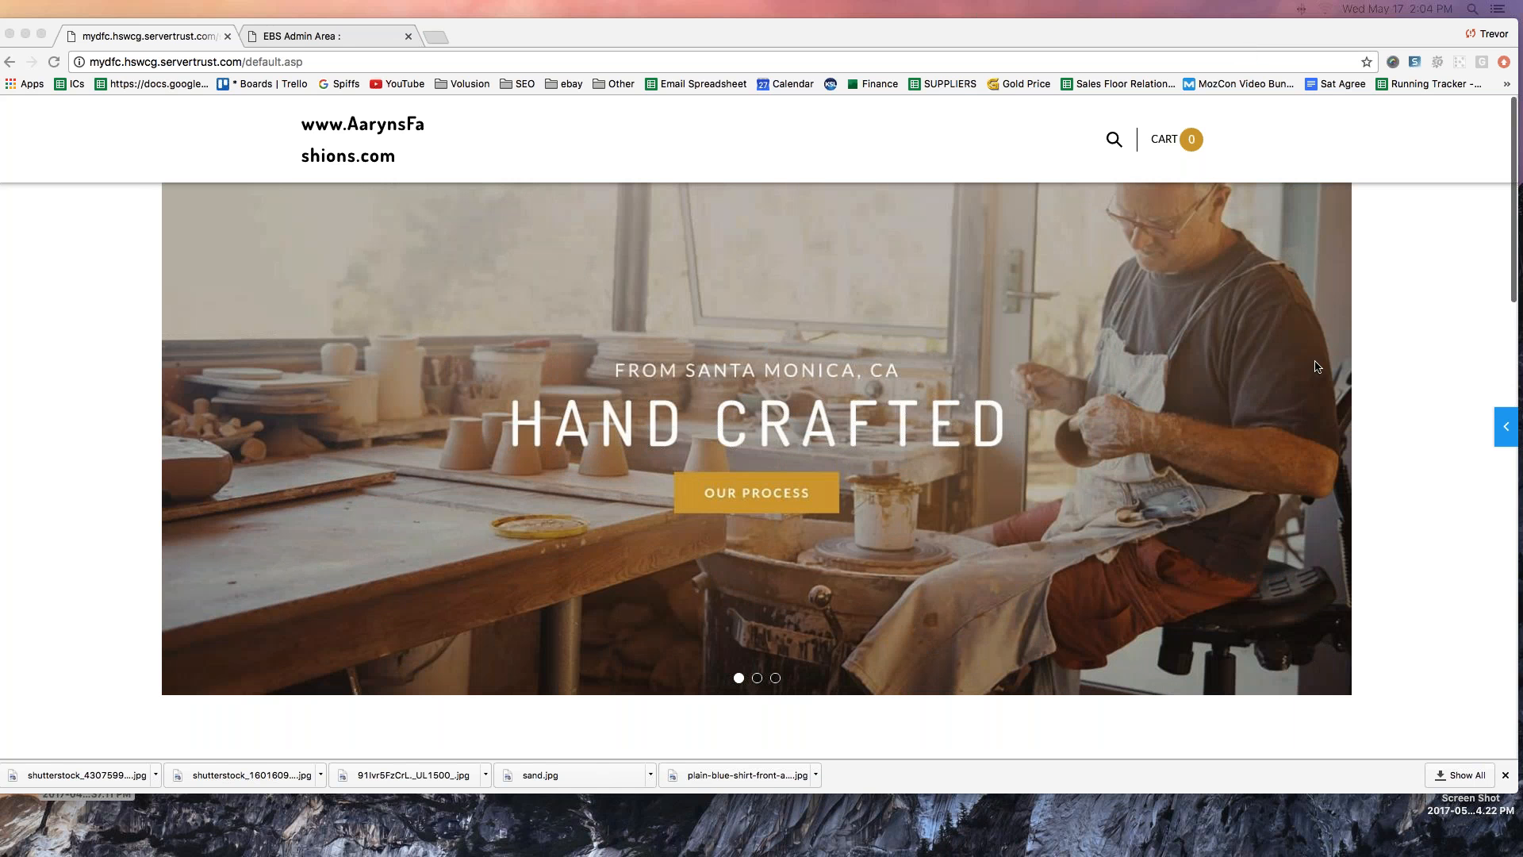
- Expand the storefront's edit panel and go from it to the store's admin dashboard
left_click(1506, 426)
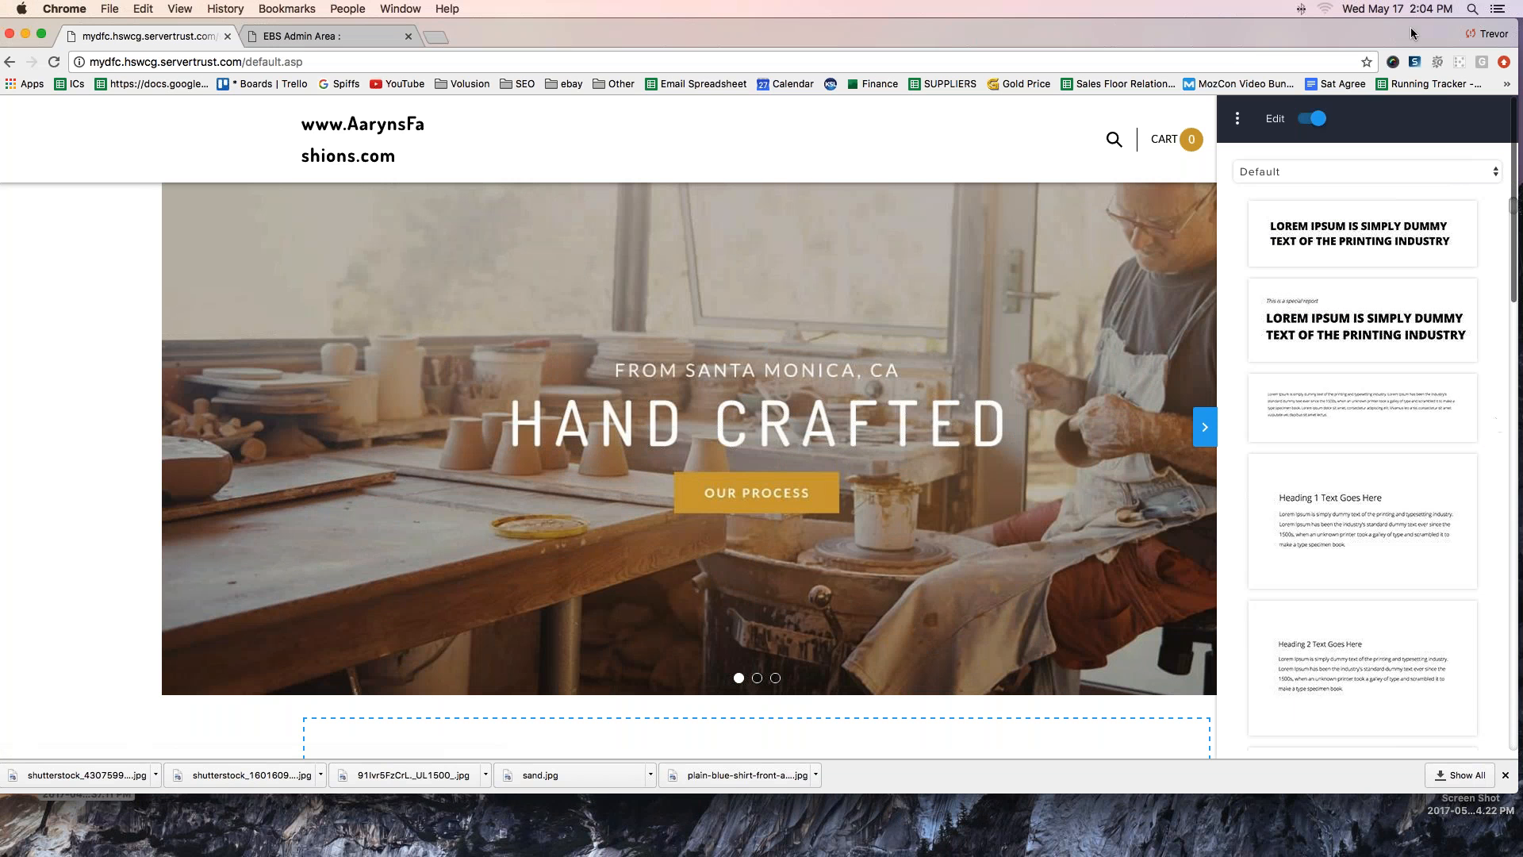
left_click(1238, 118)
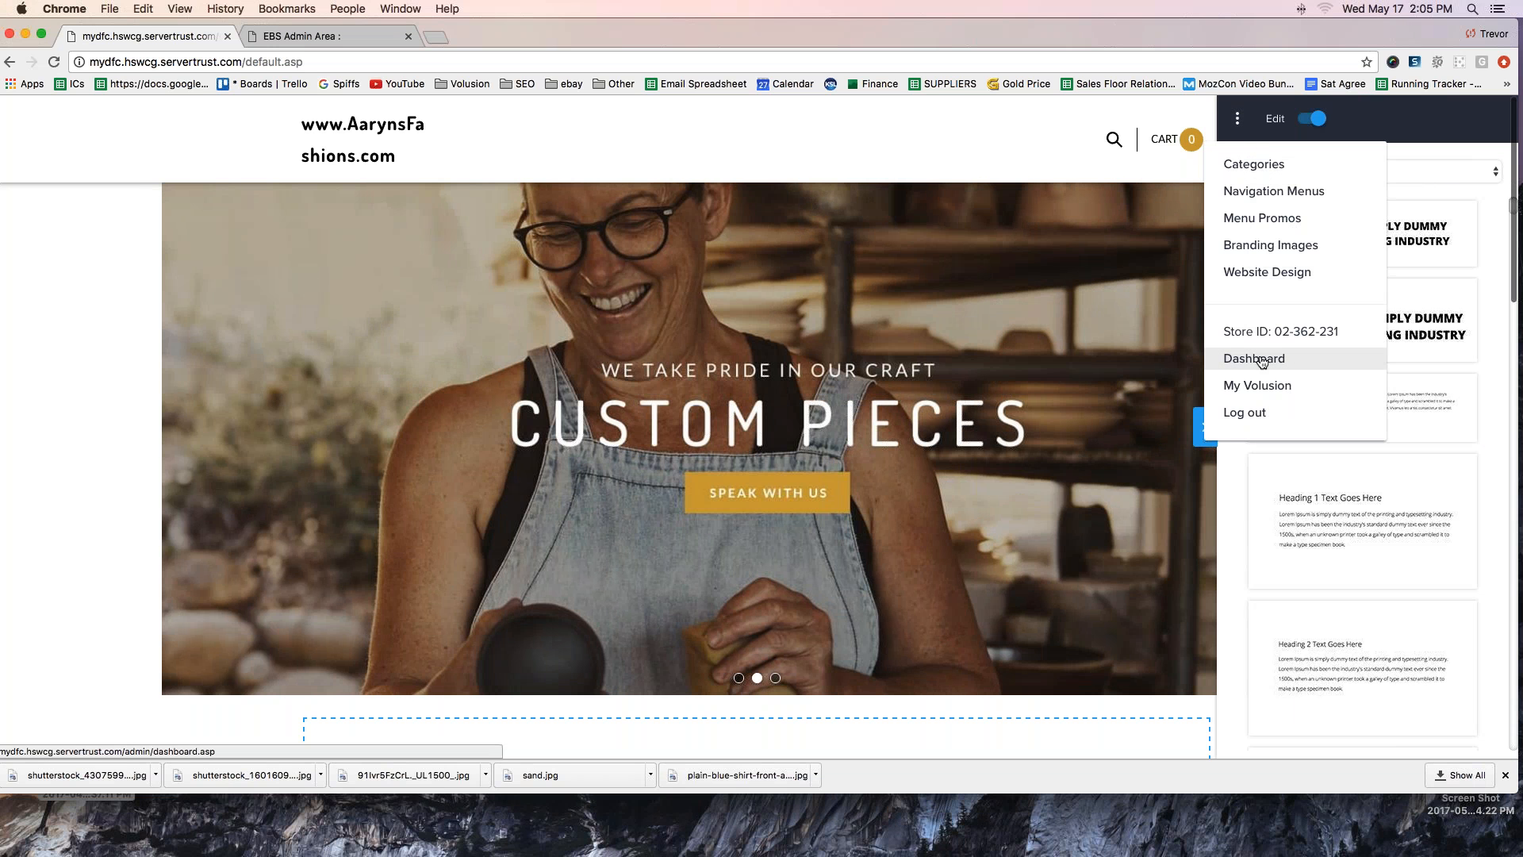
scroll(870, 279, "down", 6)
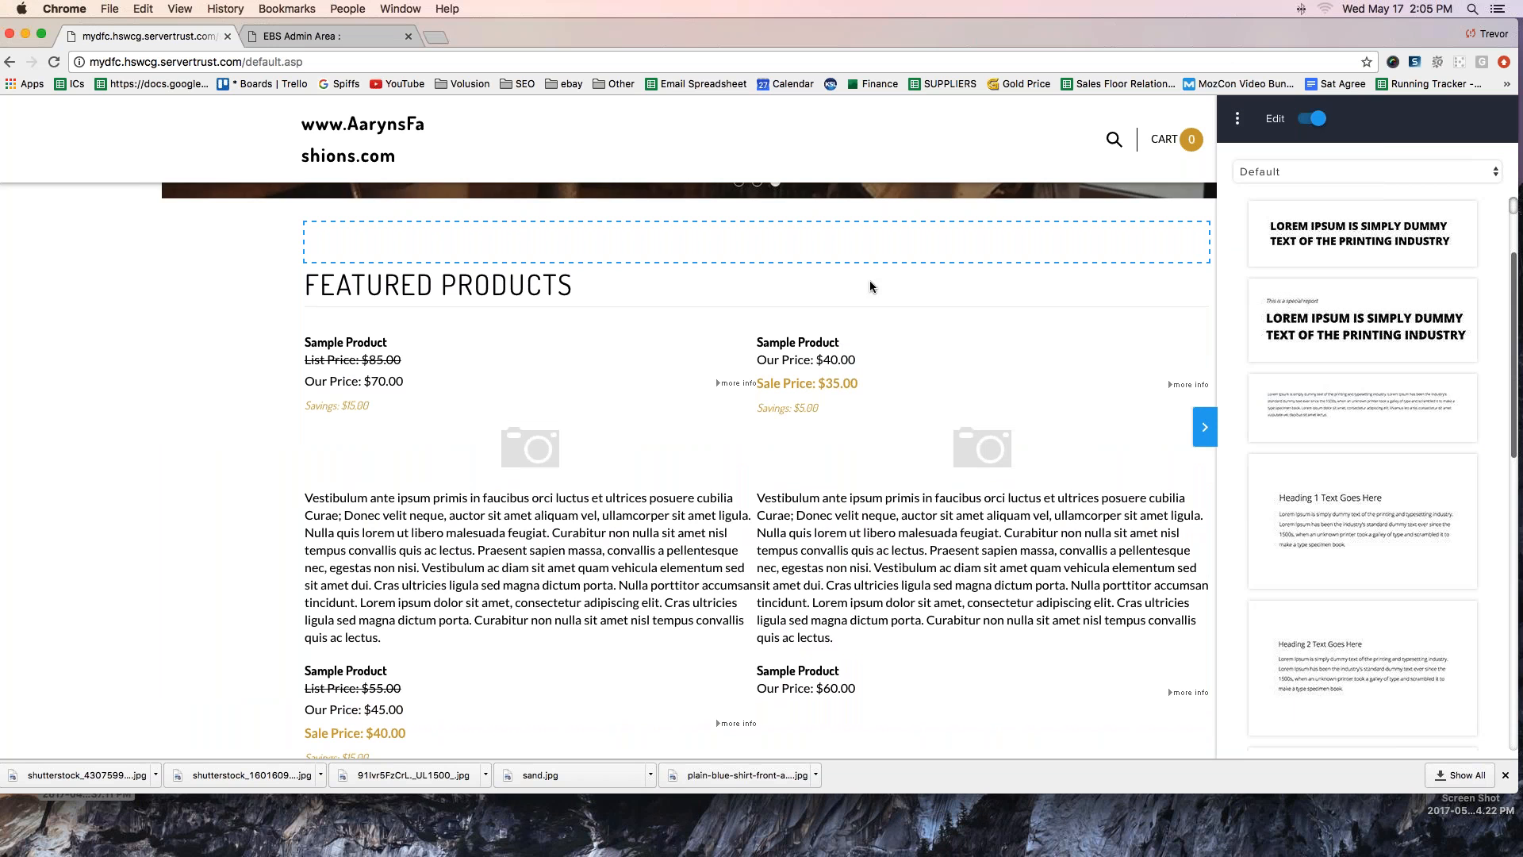
left_click(1236, 118)
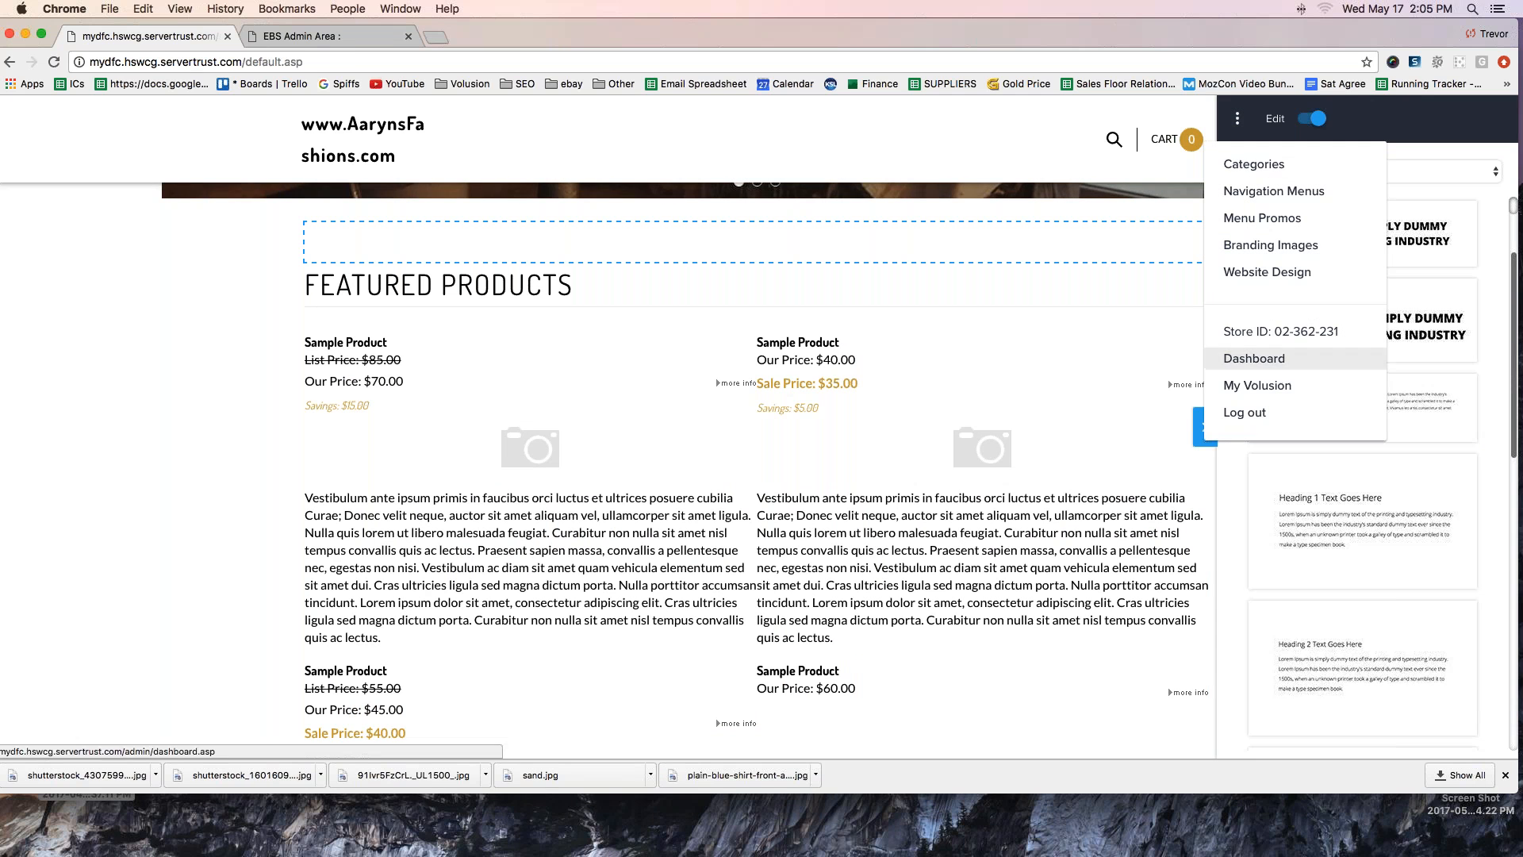
left_click(1254, 358)
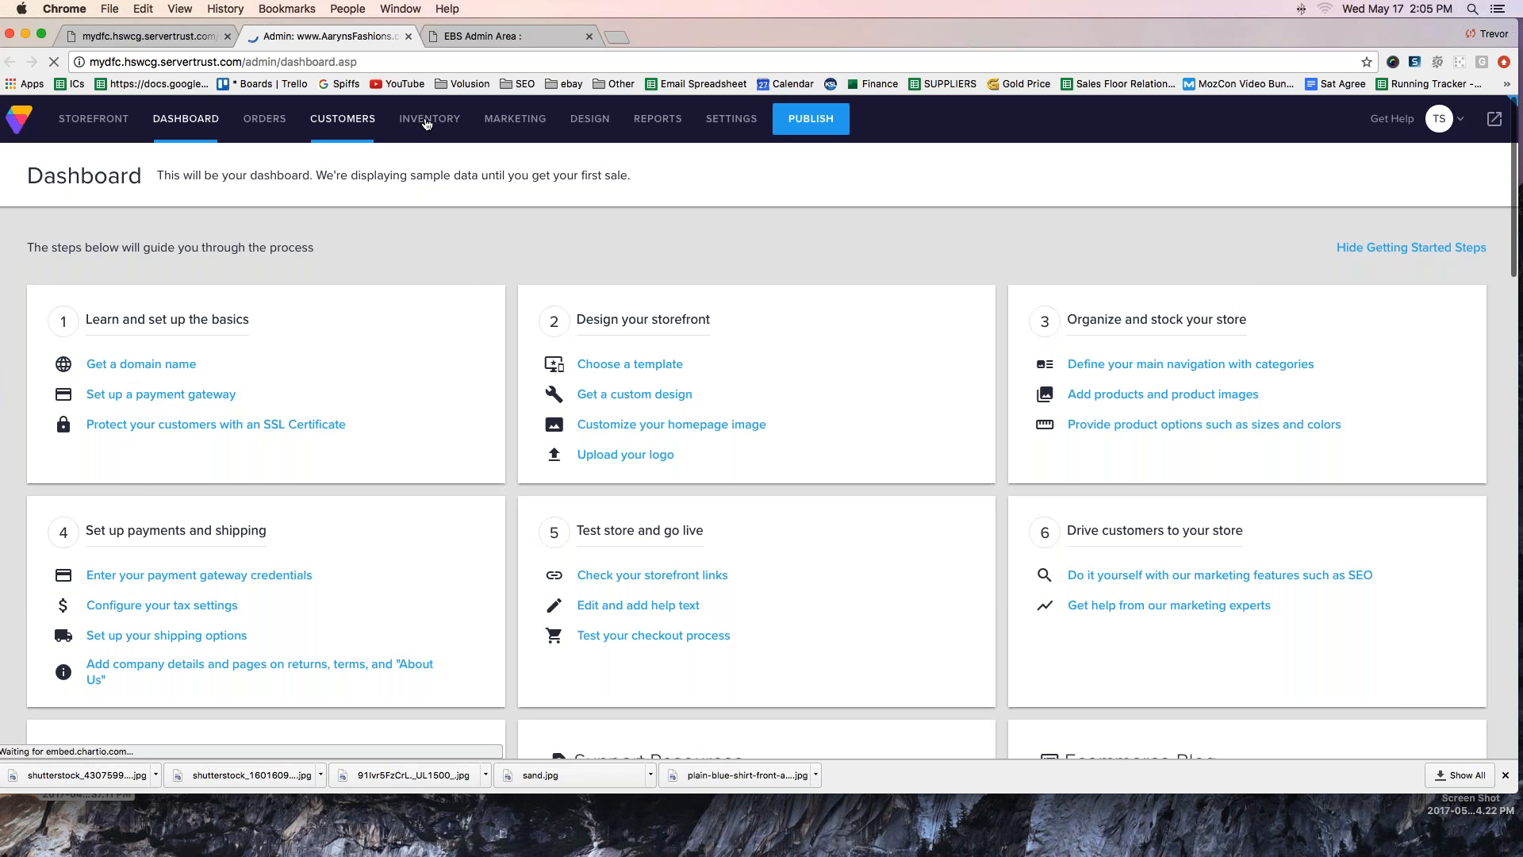
- Go to the store's product inventory and start adding a new product
mouse_move(343, 118)
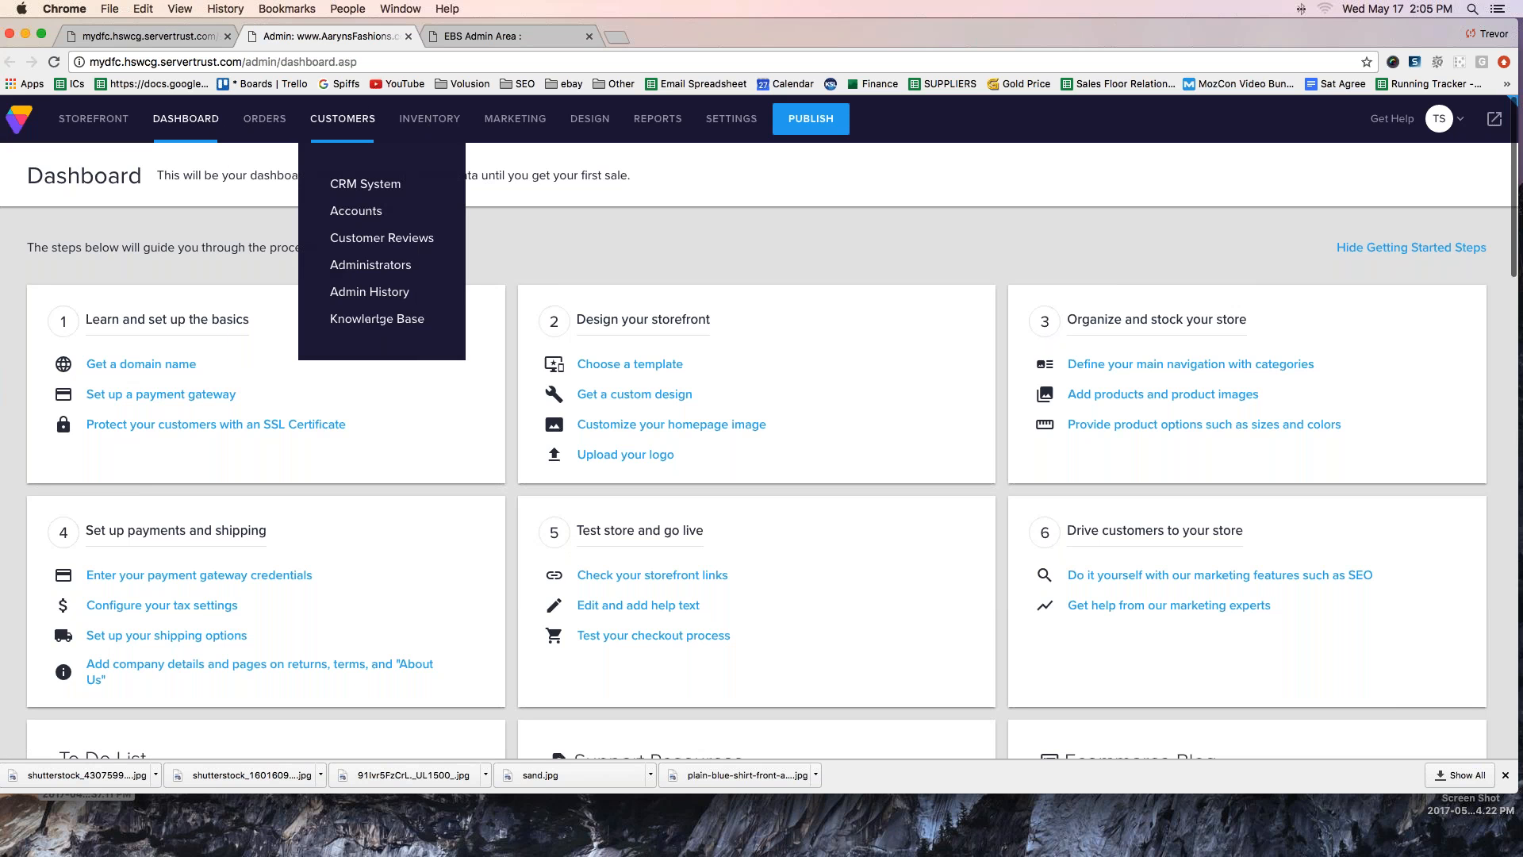
mouse_move(265, 119)
mouse_move(429, 119)
left_click(452, 215)
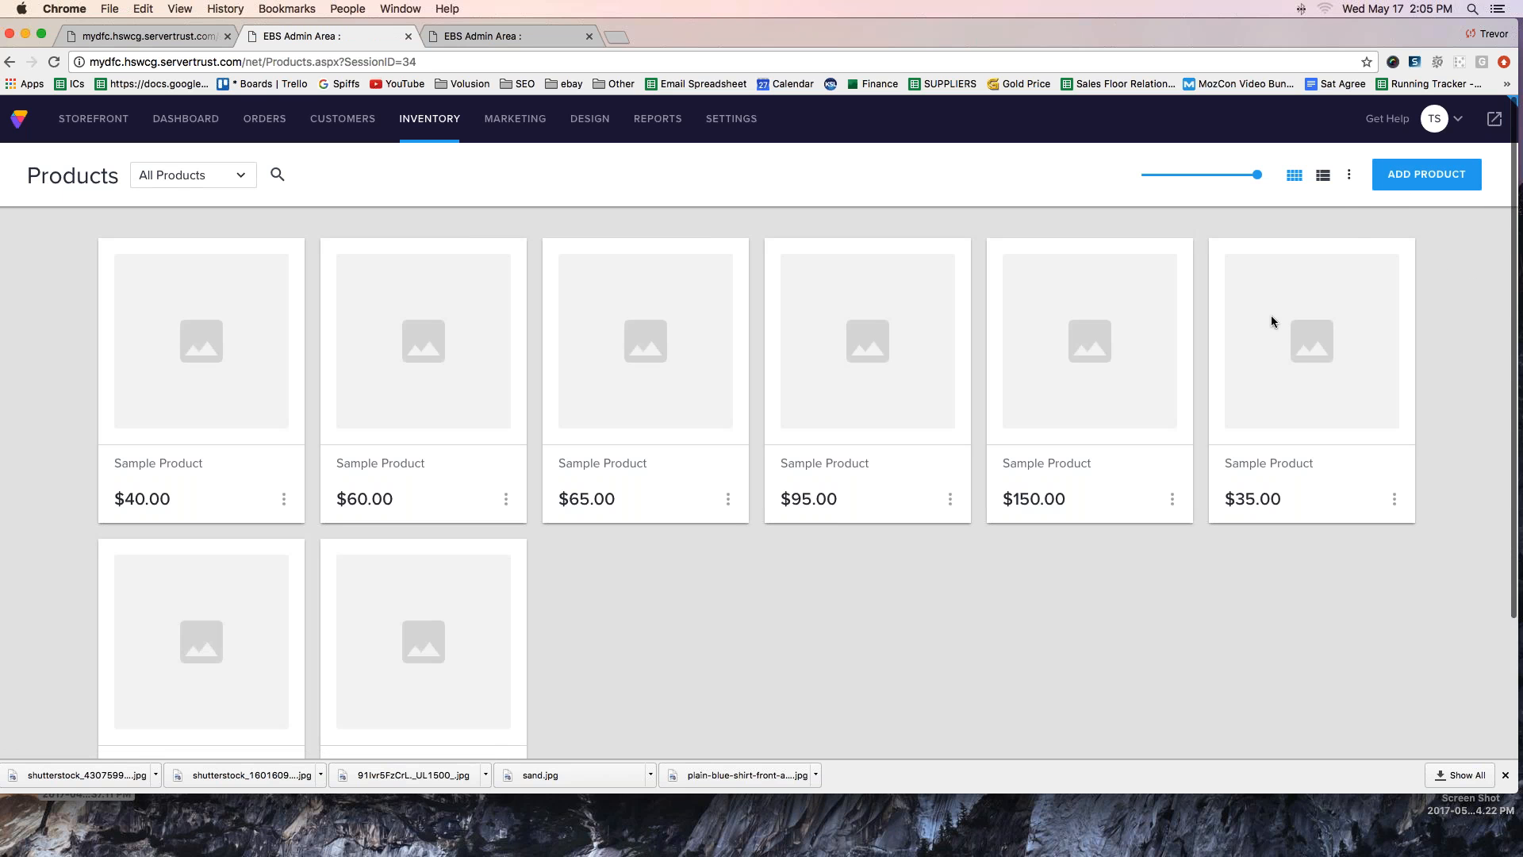
mouse_move(1290, 335)
left_mouse_down()
mouse_move(1374, 209)
mouse_move(1344, 216)
left_mouse_up()
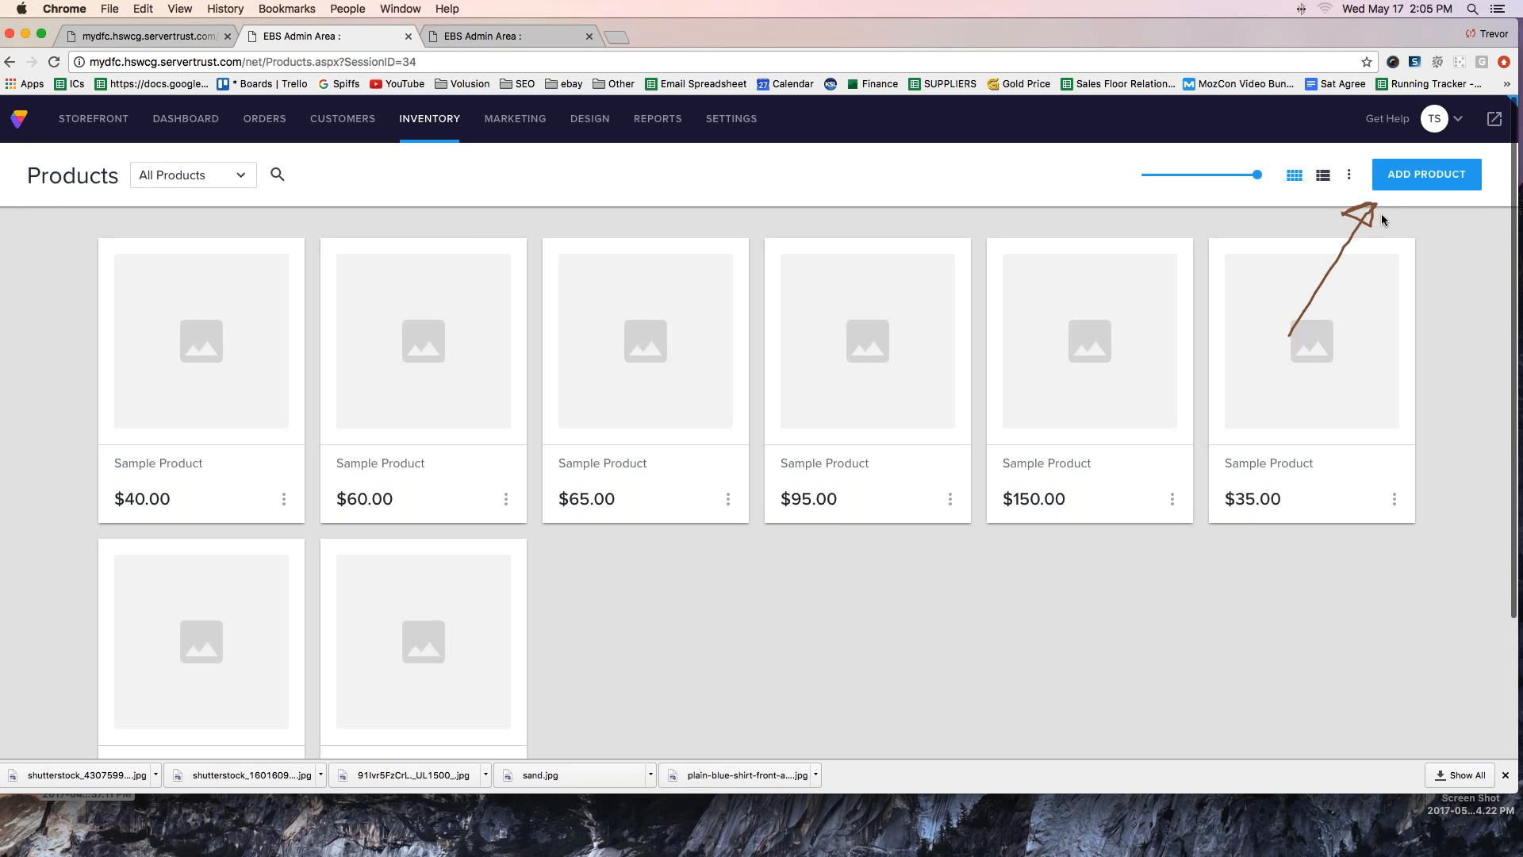
key("Escape")
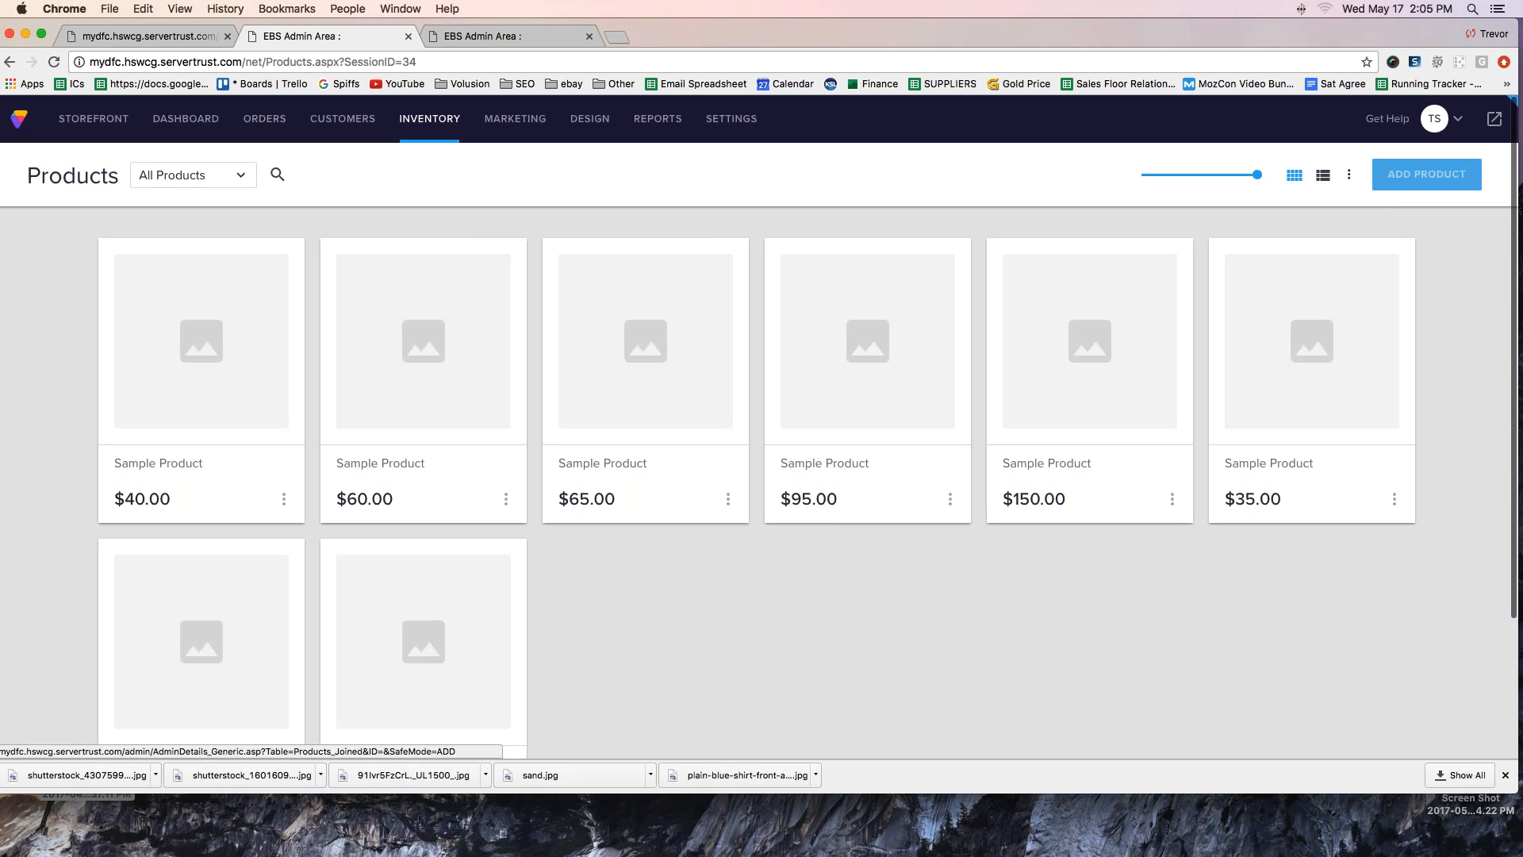
left_click(1414, 172)
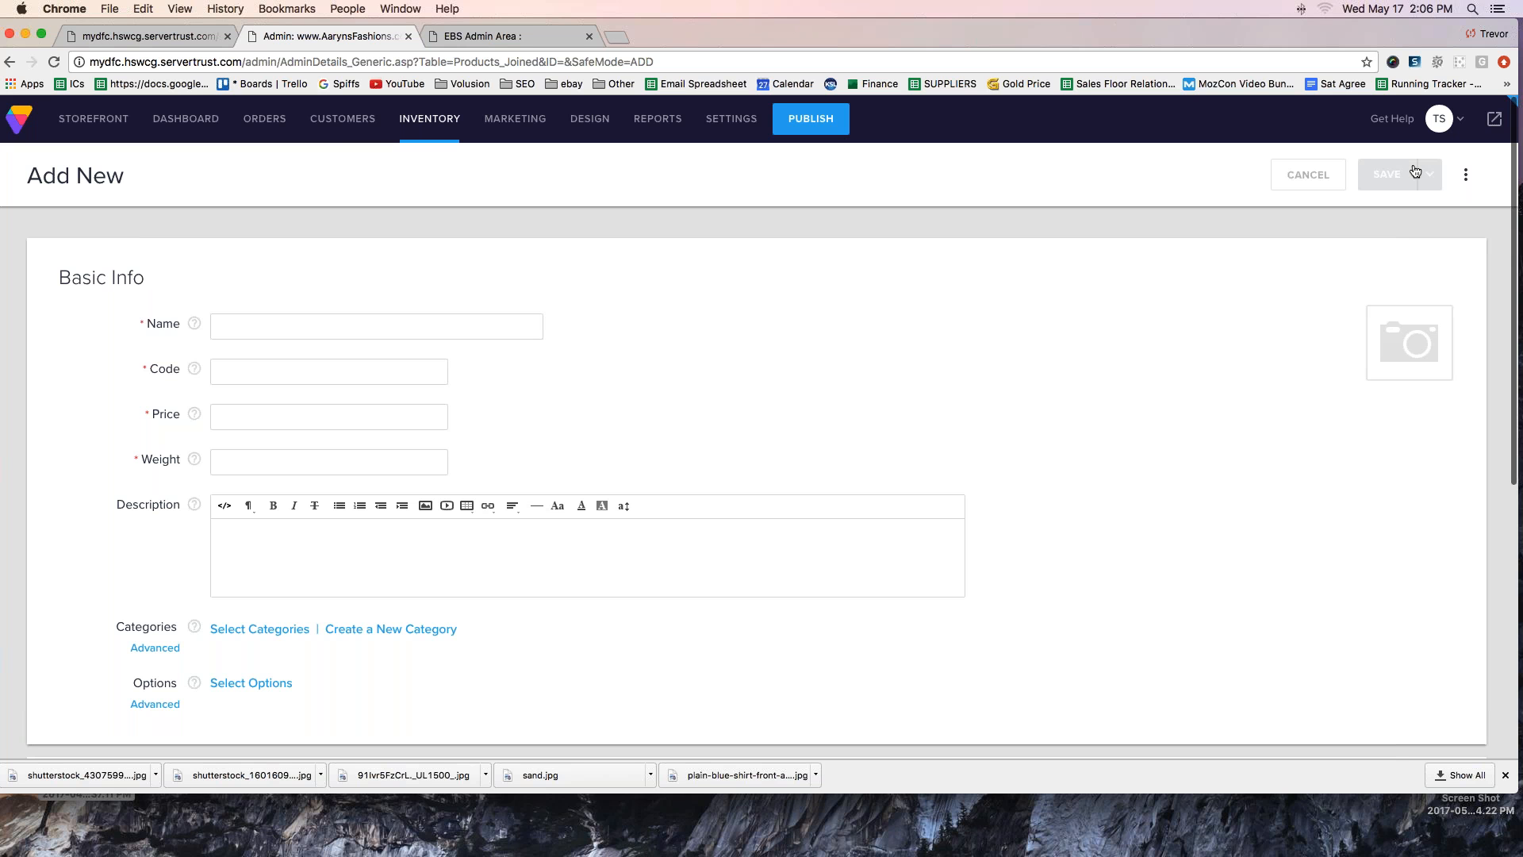
- Name the new product T-shirt and set its product code to Mdl-32021
left_click(290, 325)
type("T")
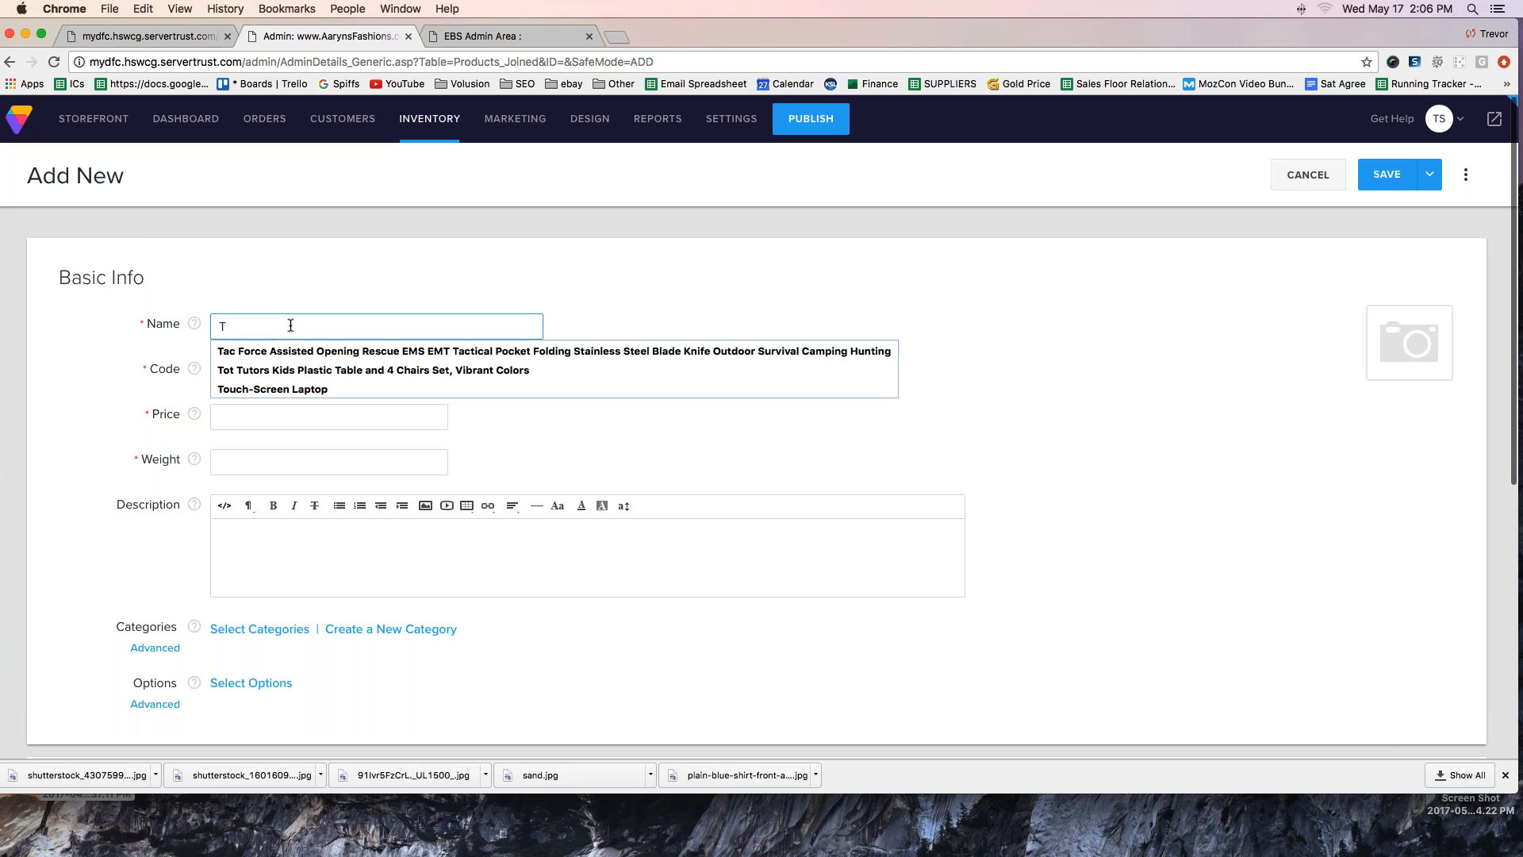
type("shirt")
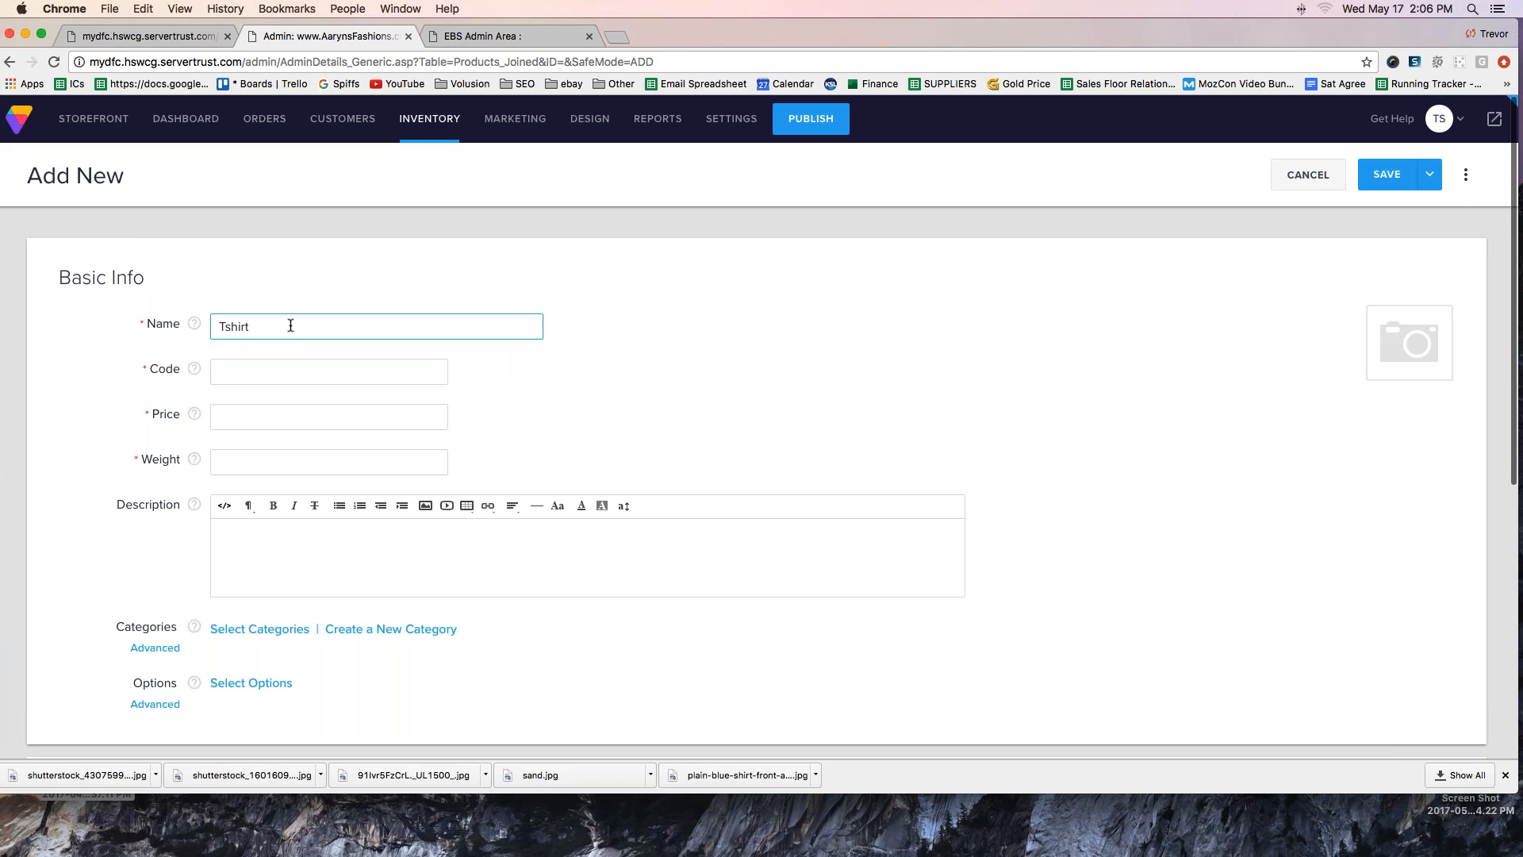
key("BackSpace")
key("BackSpace")
key("BackSpace")
key("BackSpace")
key("BackSpace")
type("-shirt")
key("Tab")
type("Mdl-32021")
key("Tab")
key("Tab")
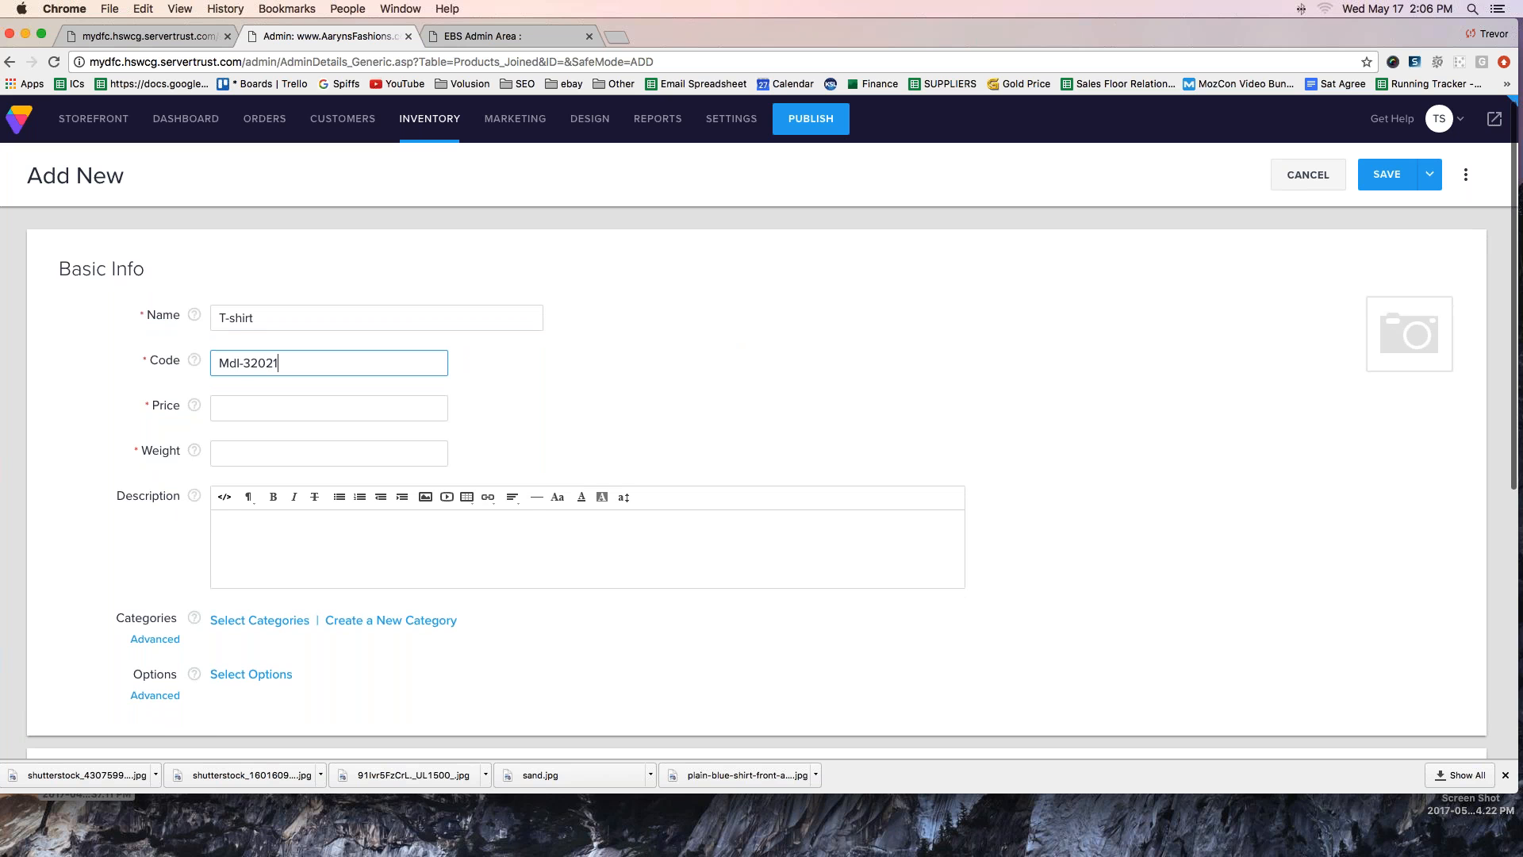
- Set the product's price to 15.99 and its weight to 1
type("1")
key("shift+Tab")
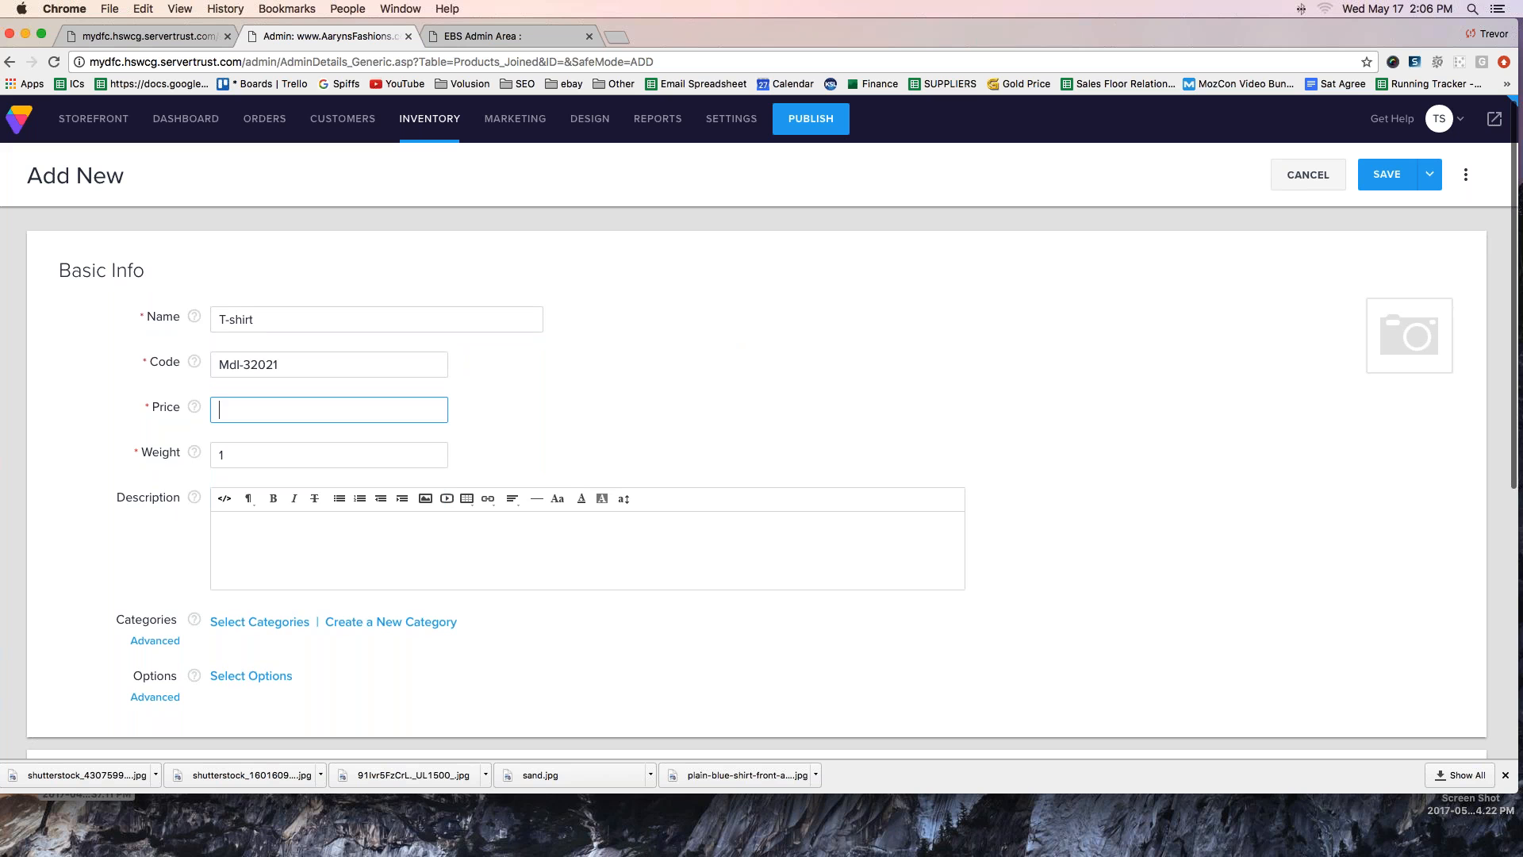
type("15.99")
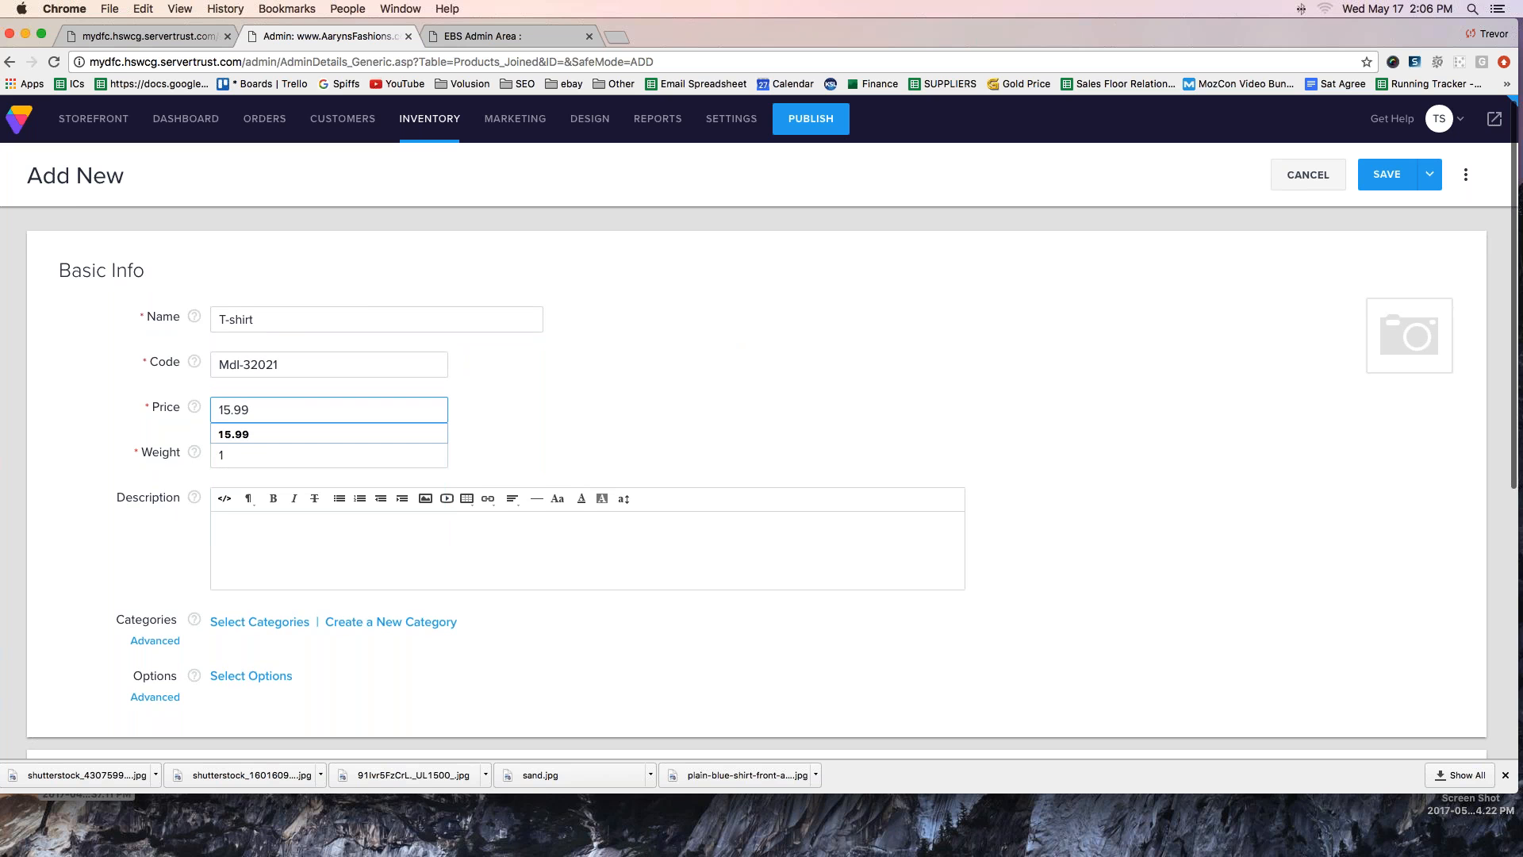
left_click(628, 389)
scroll(628, 389, "down", 1)
left_click_drag(228, 422, 206, 419)
key("Tab")
double_click(231, 423)
type("1")
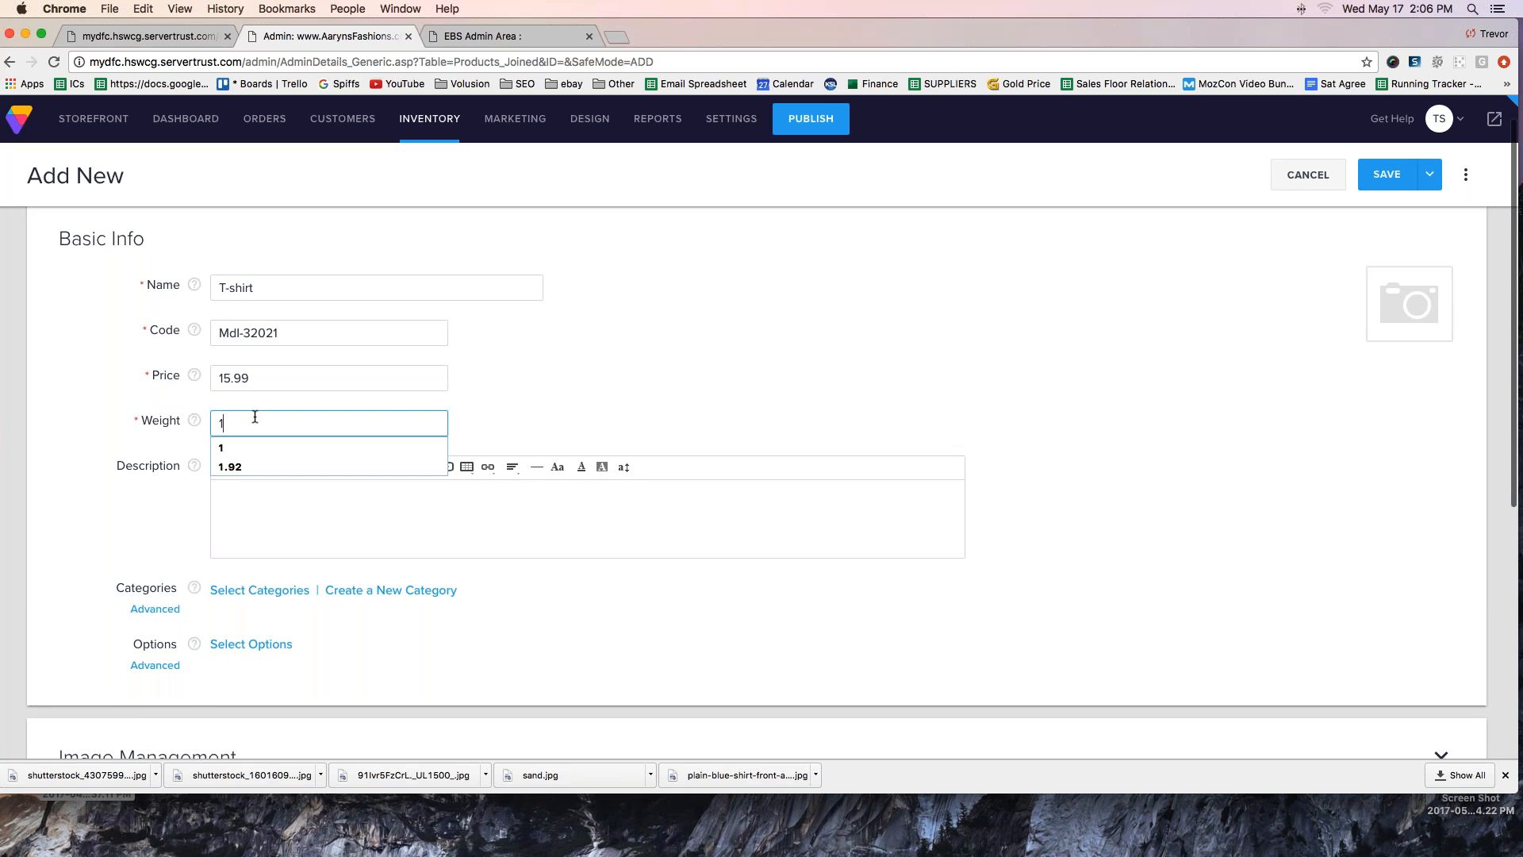
key("Tab")
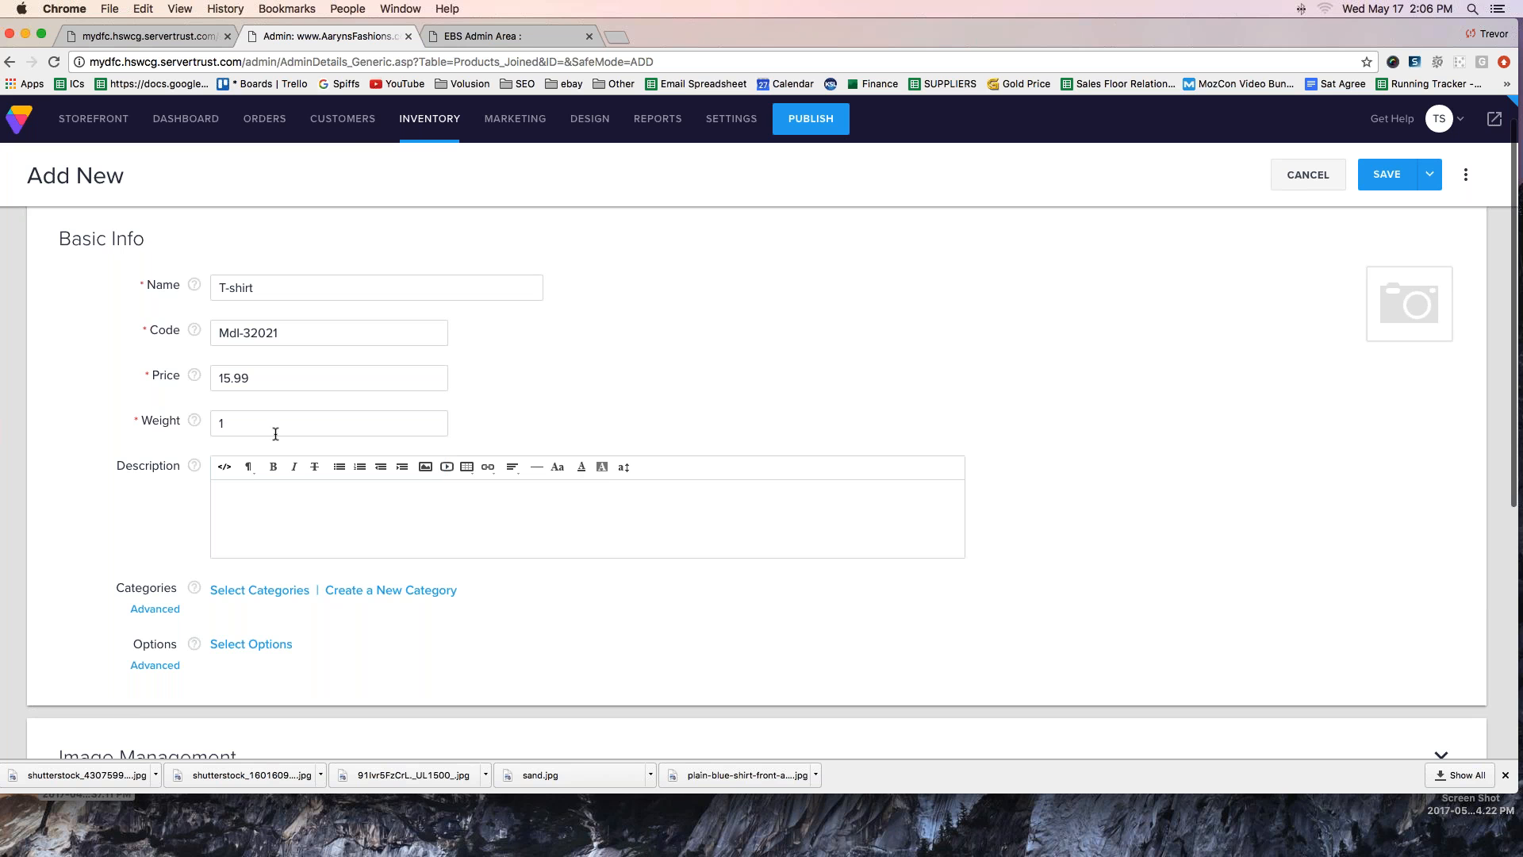
key("Tab")
left_click(233, 419)
left_click(234, 418)
- Enter "This is your description area. Blah blah blah..." as the product description
left_click(252, 517)
type("Thig")
key("BackSpace")
type("s is your description area. ")
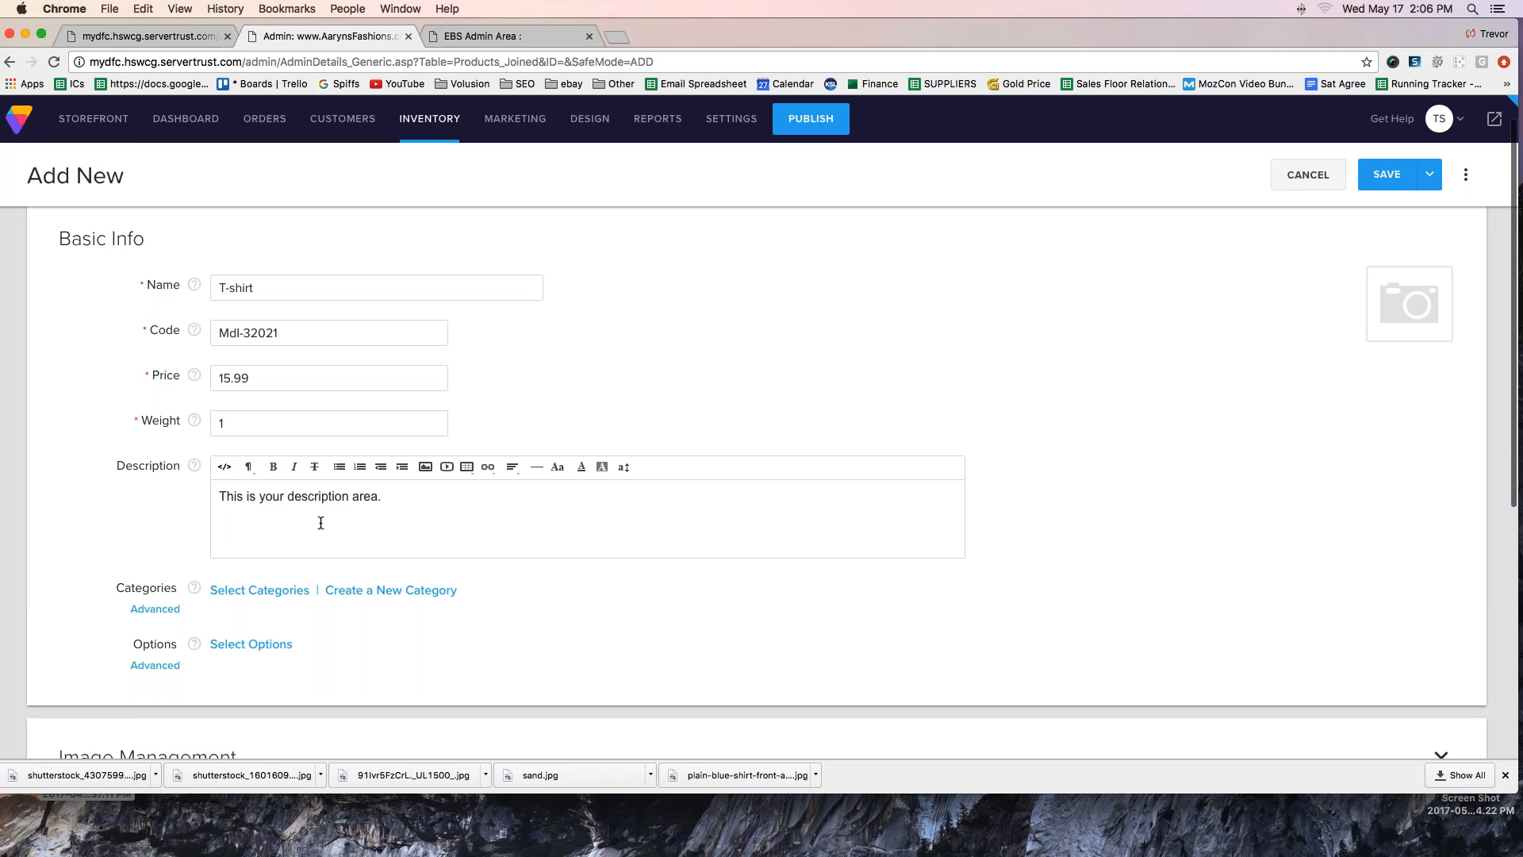
type("Blah blah blah...")
- Copy the description text and paste it five more times after the original
triple_click(522, 497)
key("super+c")
left_click(390, 500)
left_click(528, 500)
key("super+v")
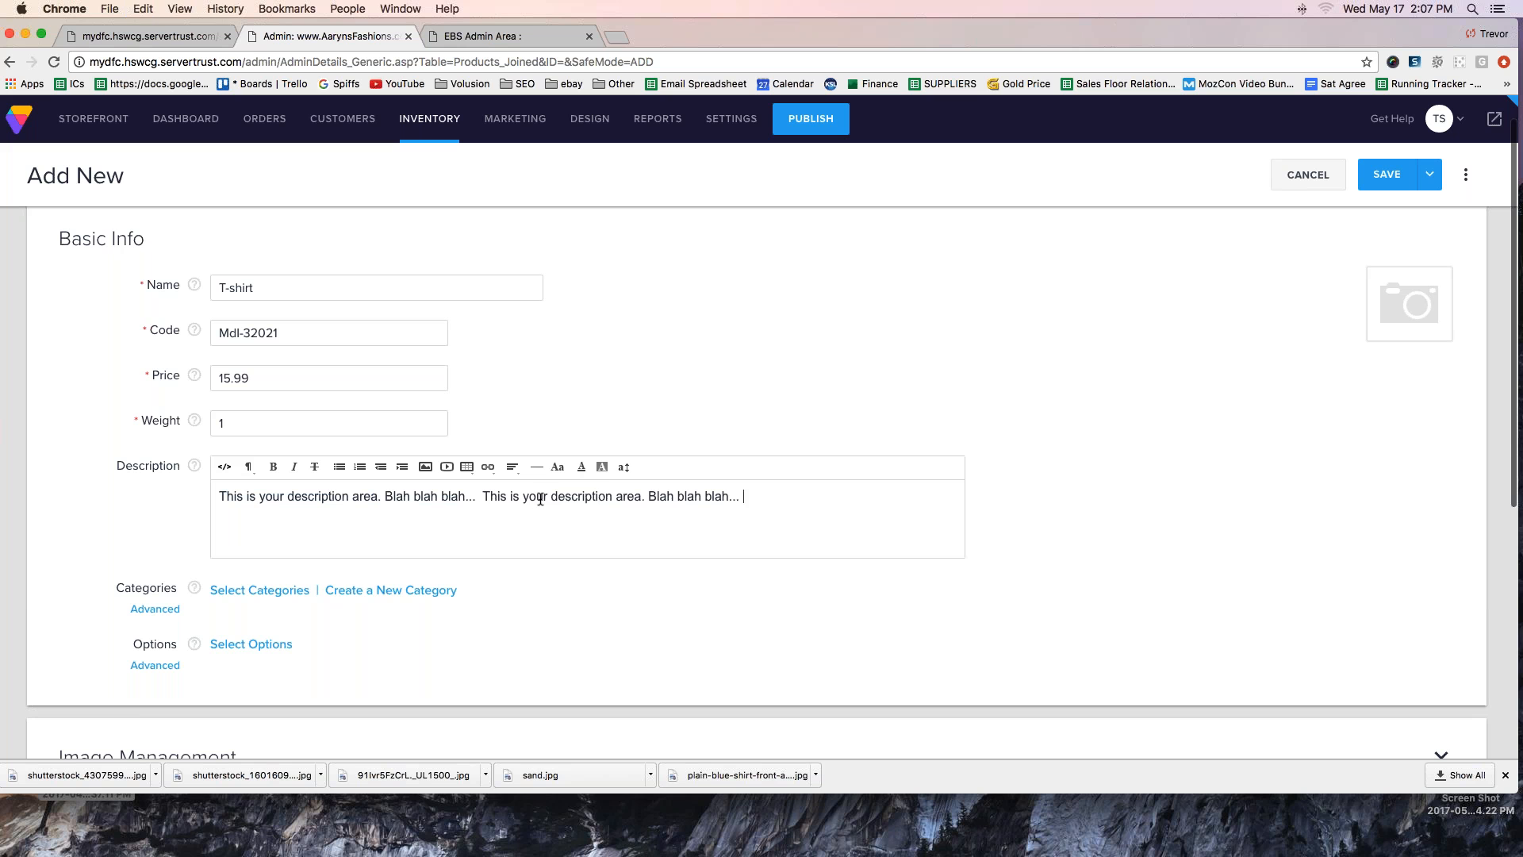
key("super+v")
key("super+v")
key("super+v")
key("super+v")
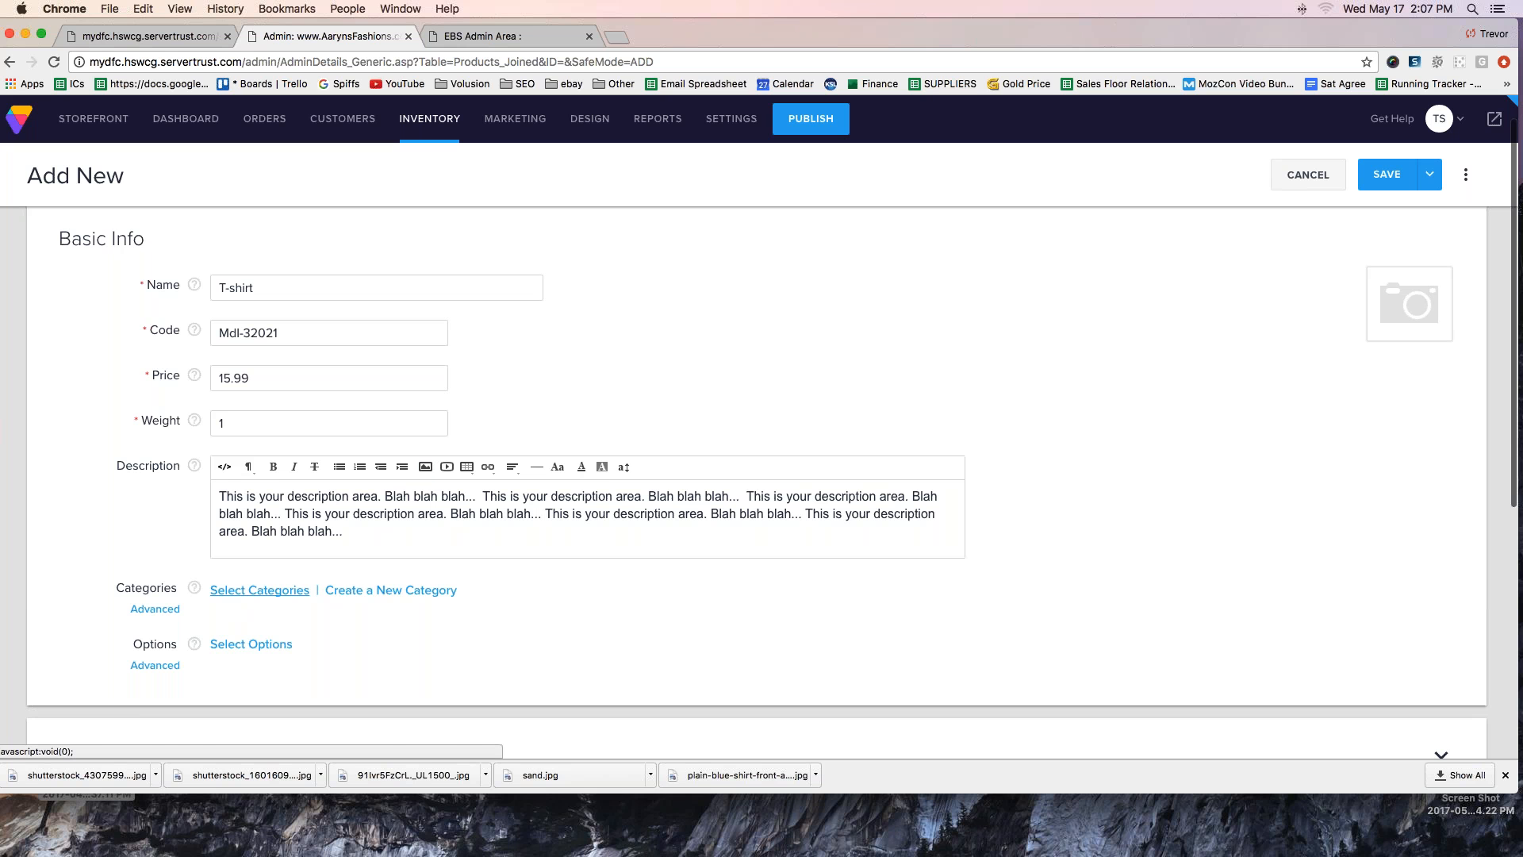
- Upload sand.jpg from the Downloads folder as the product's first image
scroll(214, 598, "down", 5)
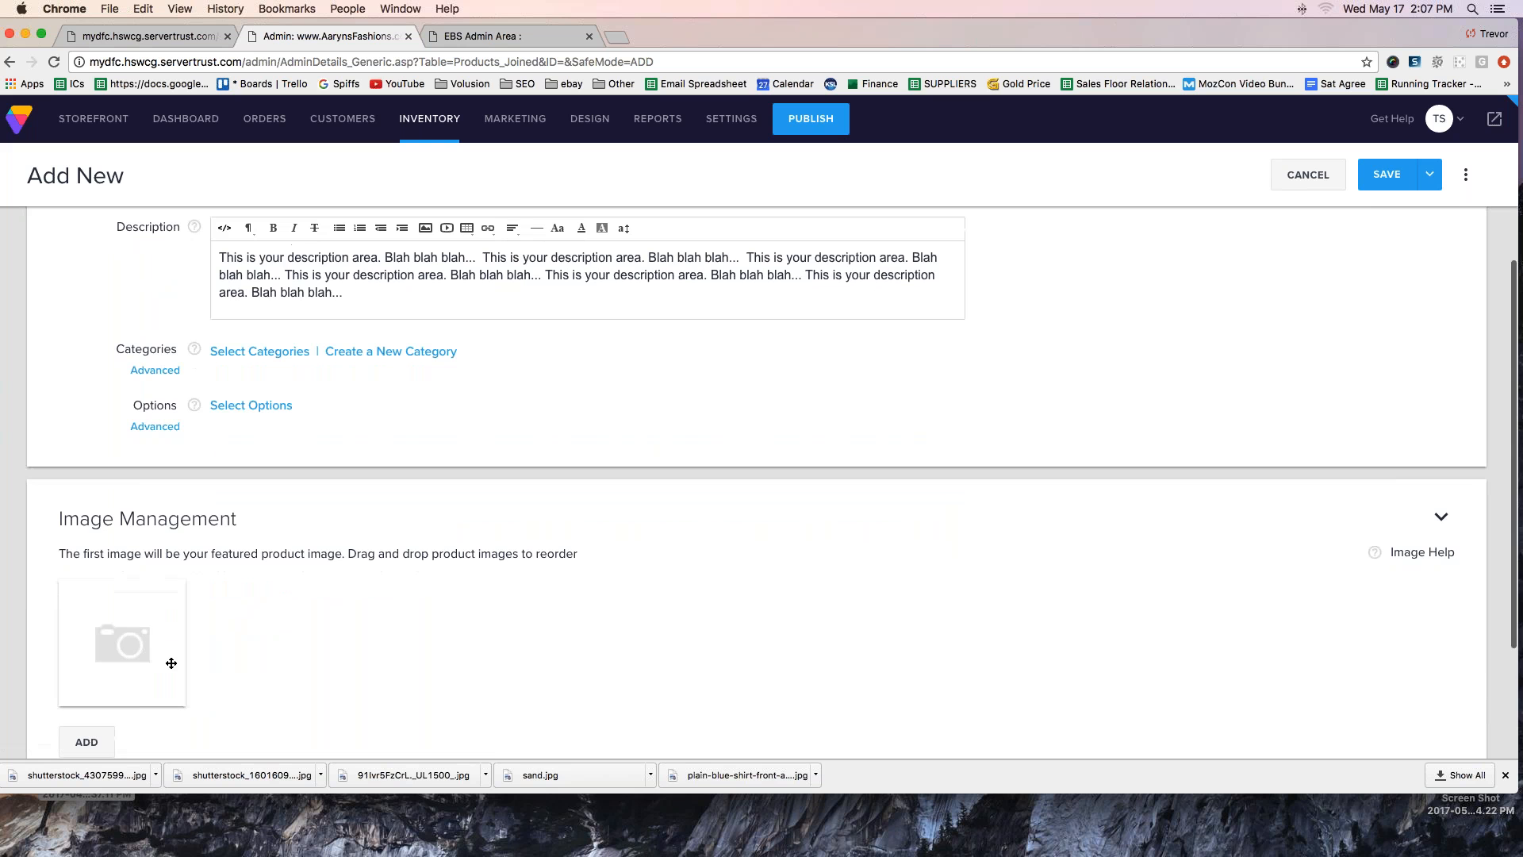
left_click(86, 741)
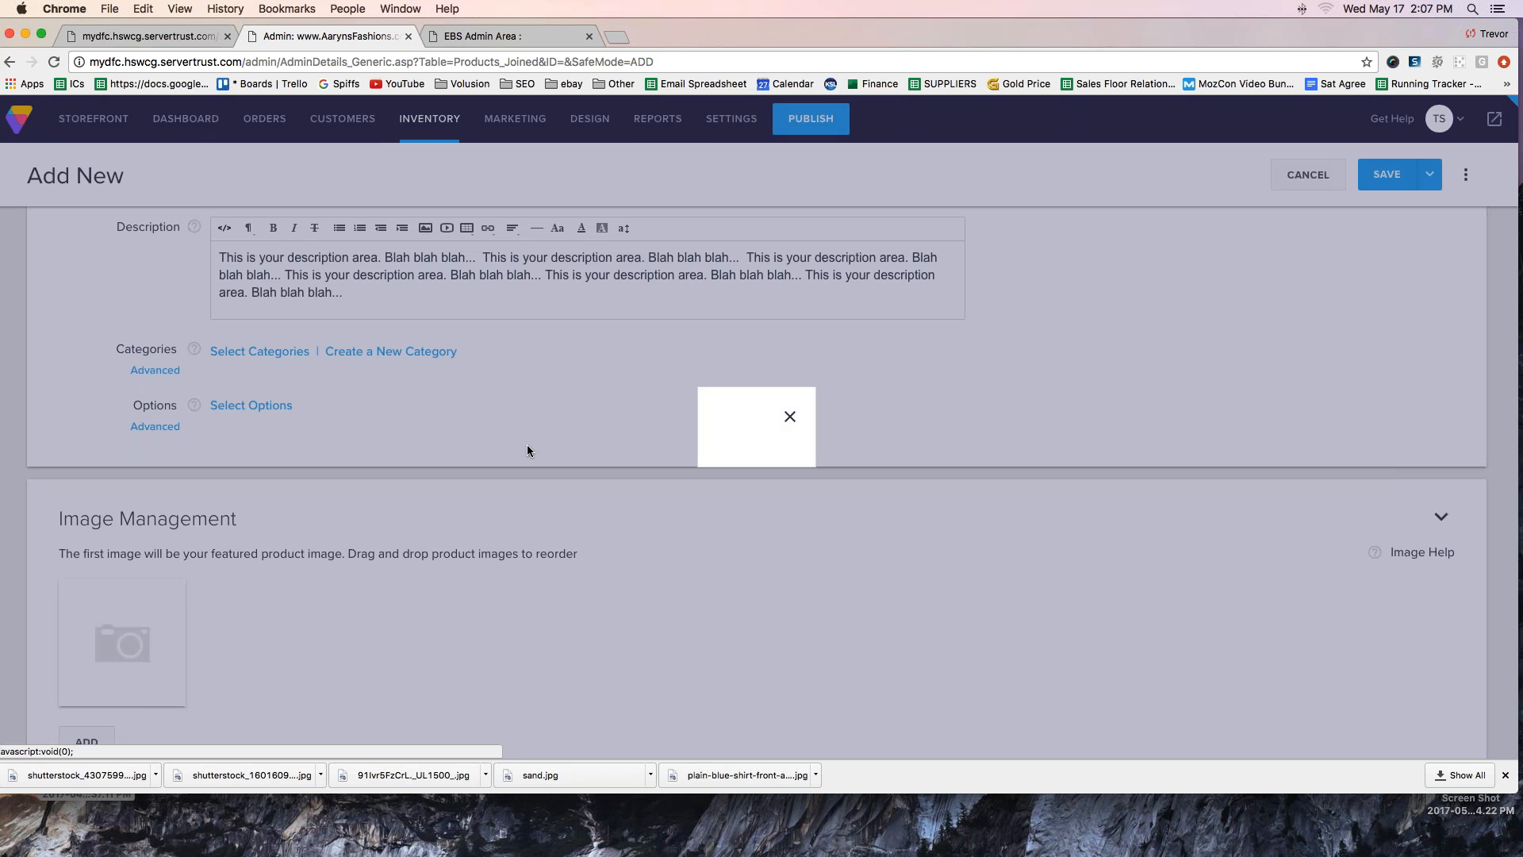
left_click(527, 337)
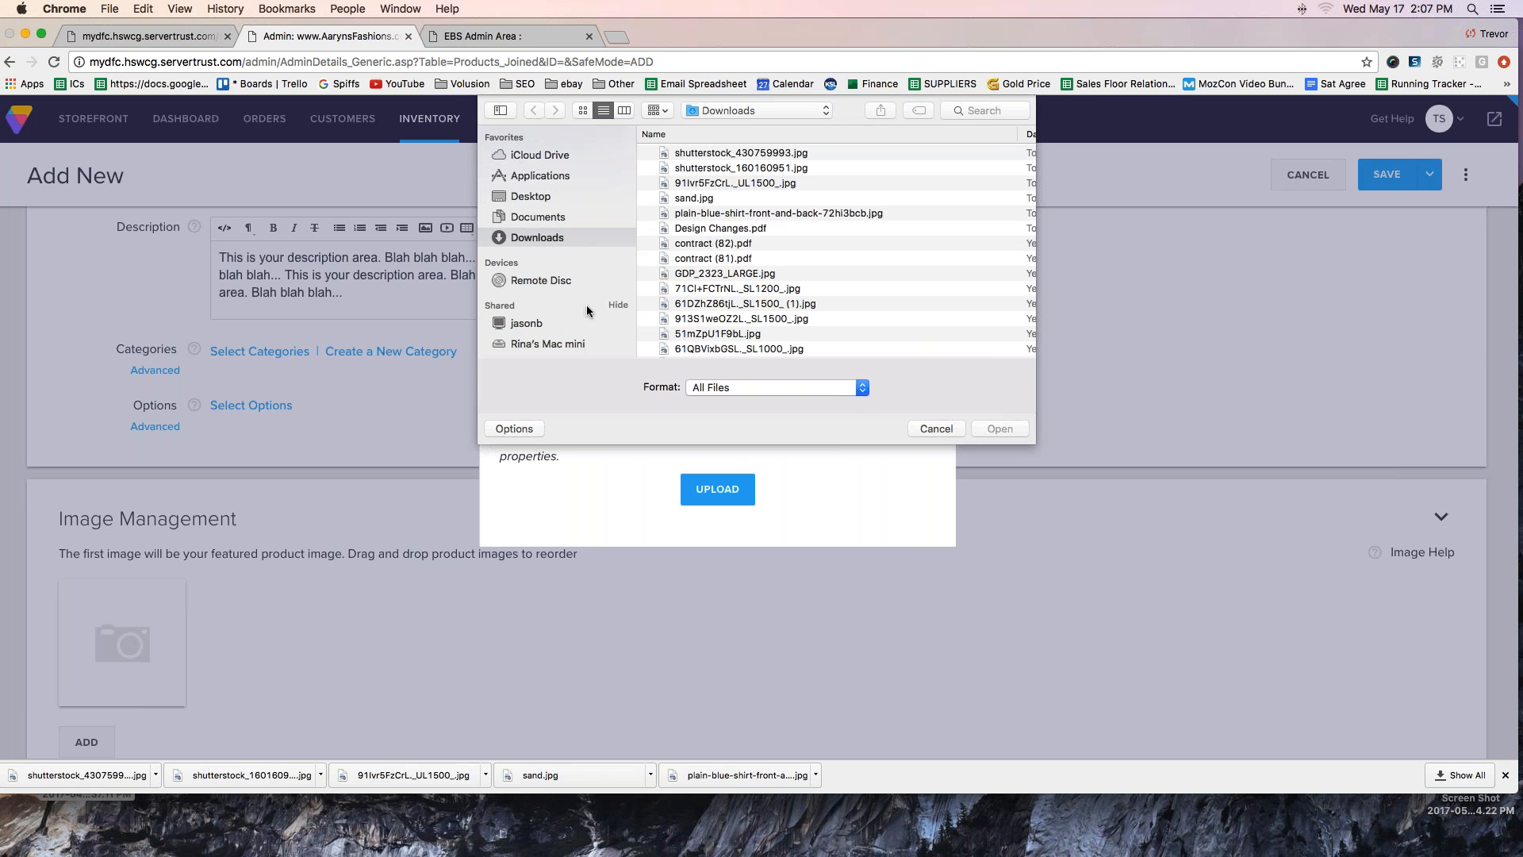
double_click(694, 197)
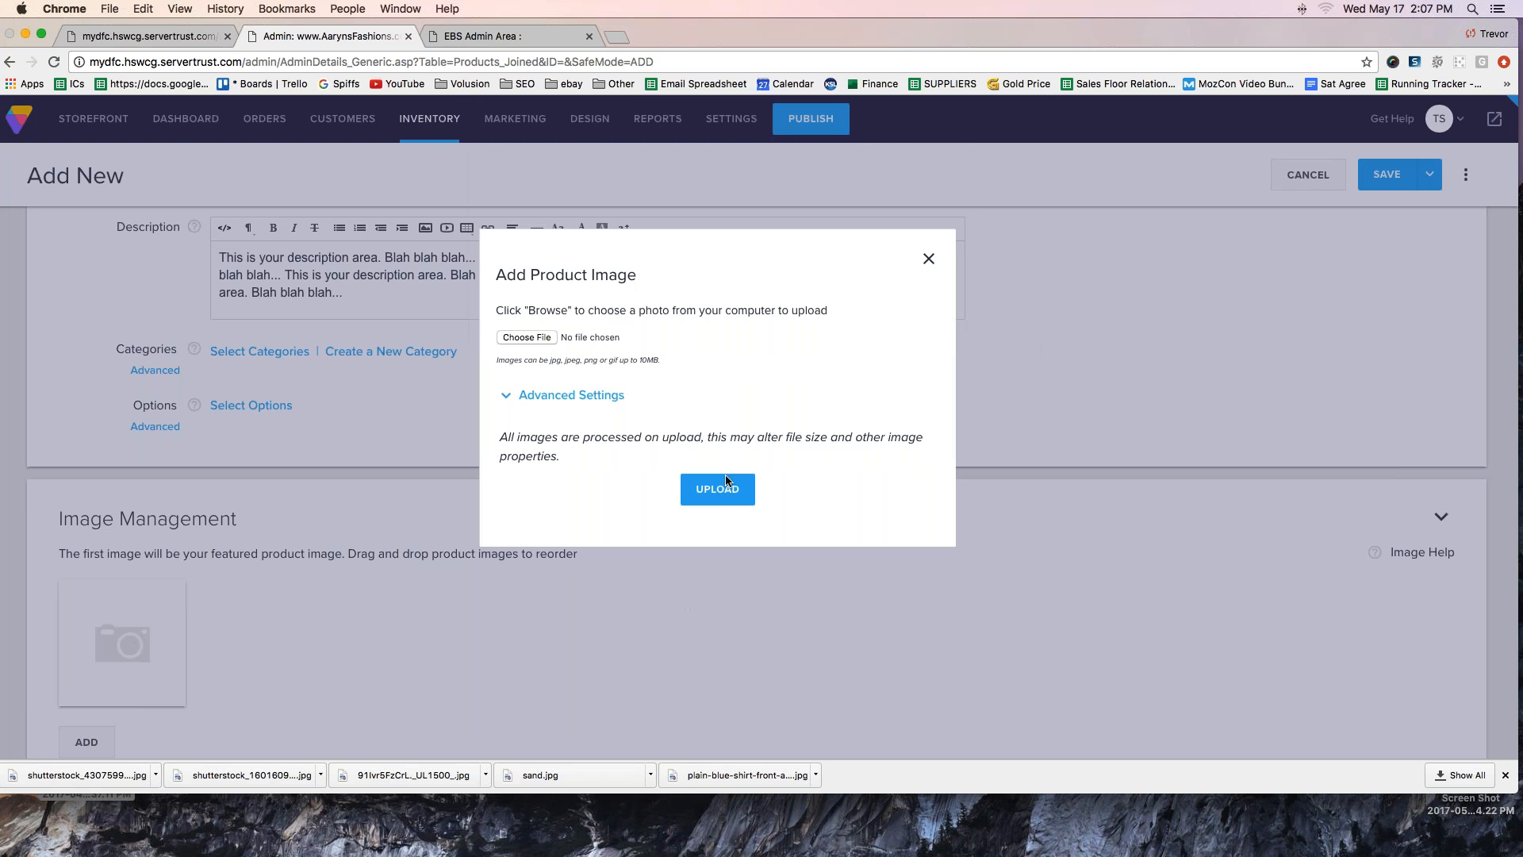
left_click(720, 489)
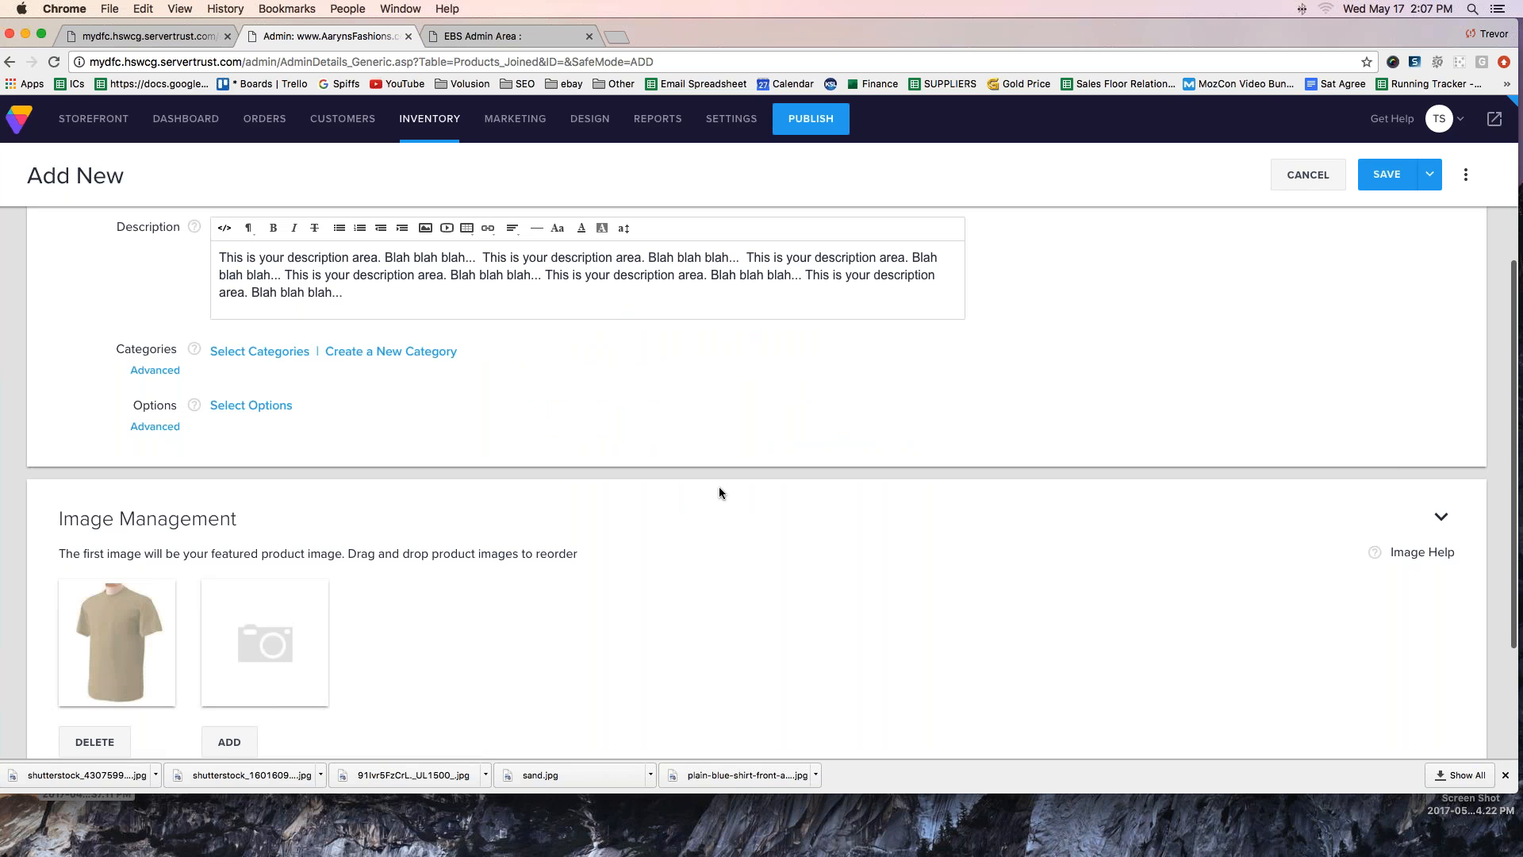
- Create a new option category named "T-shirt Size" in the product's selectable options
left_click(251, 412)
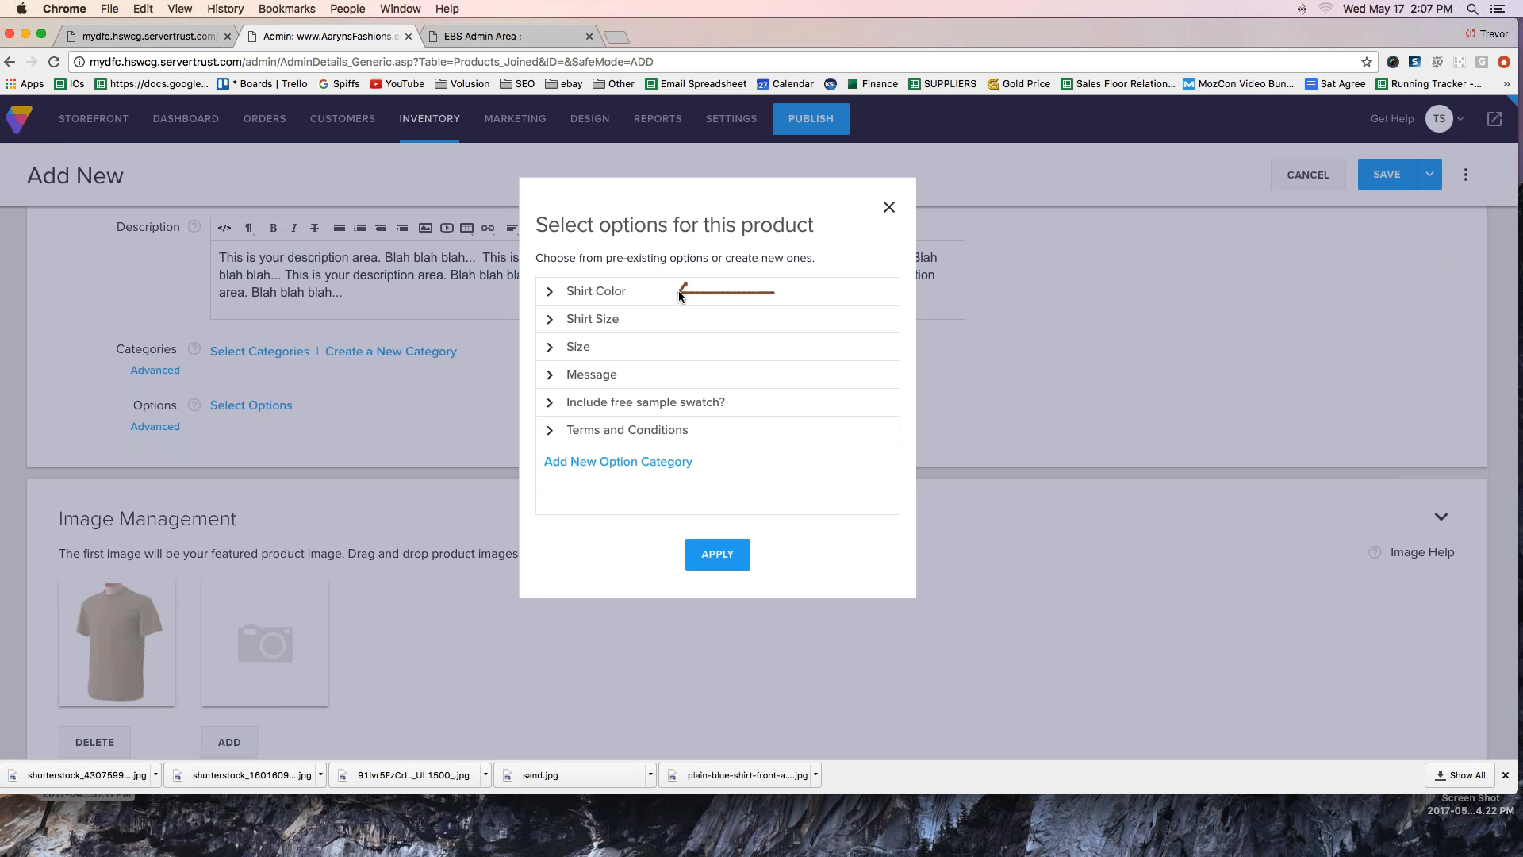
mouse_move(653, 280)
left_mouse_down()
mouse_move(606, 363)
mouse_move(628, 375)
left_mouse_up()
left_click_drag(719, 443, 714, 438)
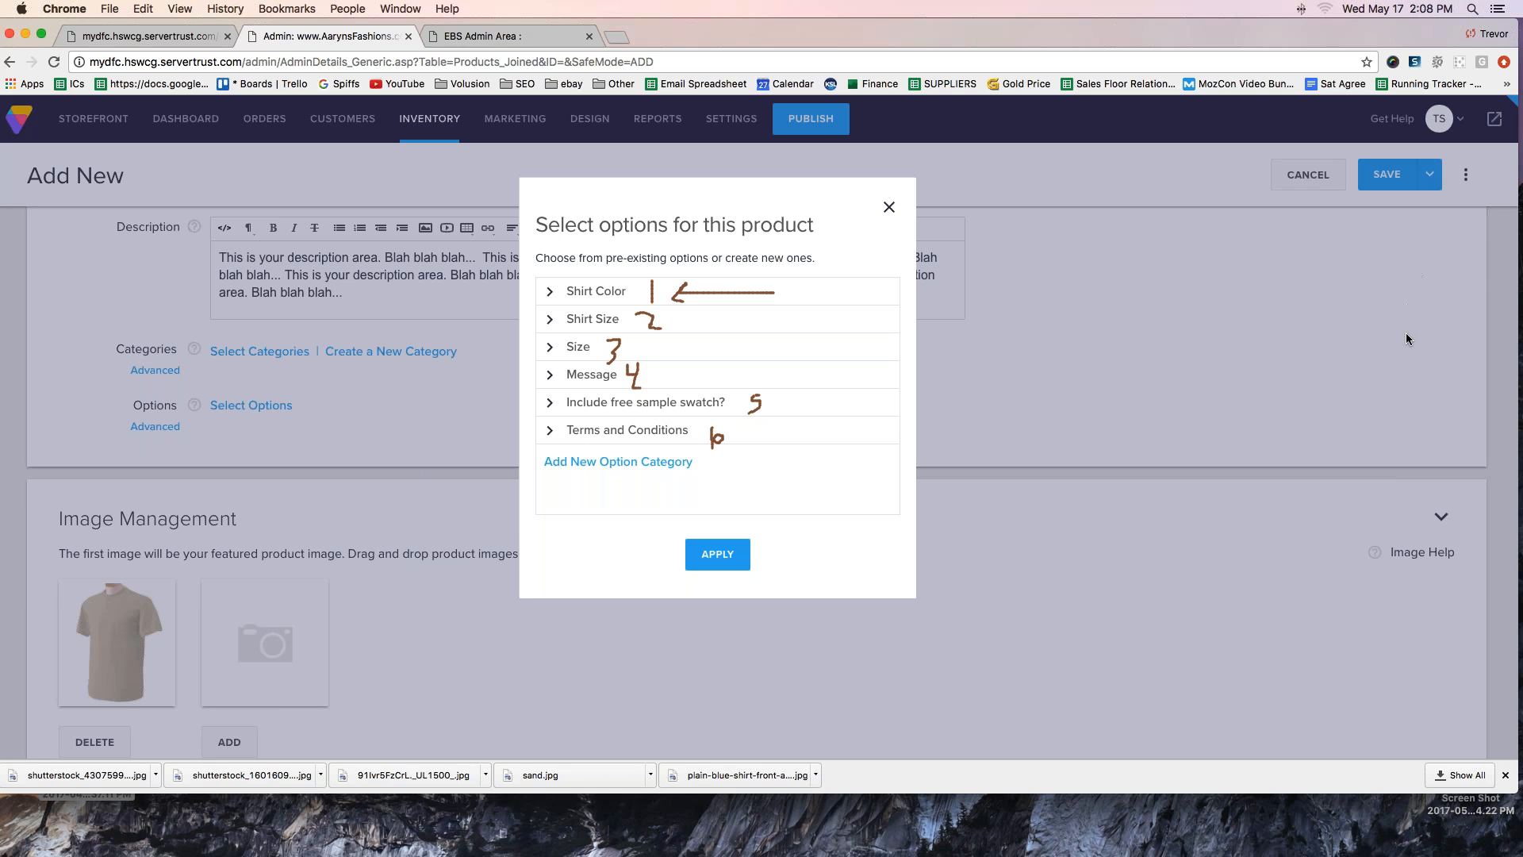
left_click(1515, 249)
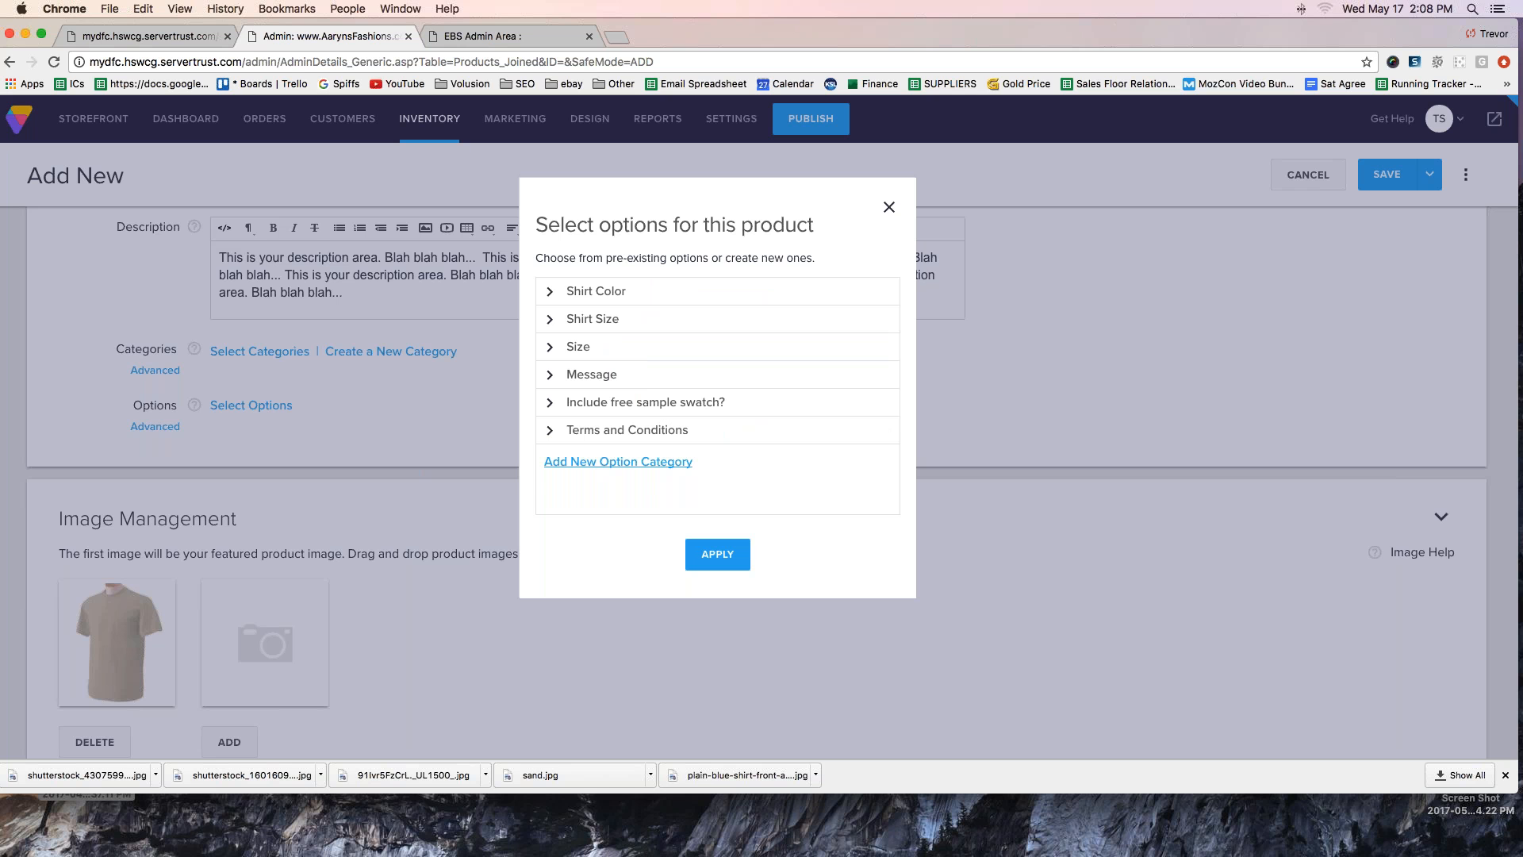
left_click(594, 462)
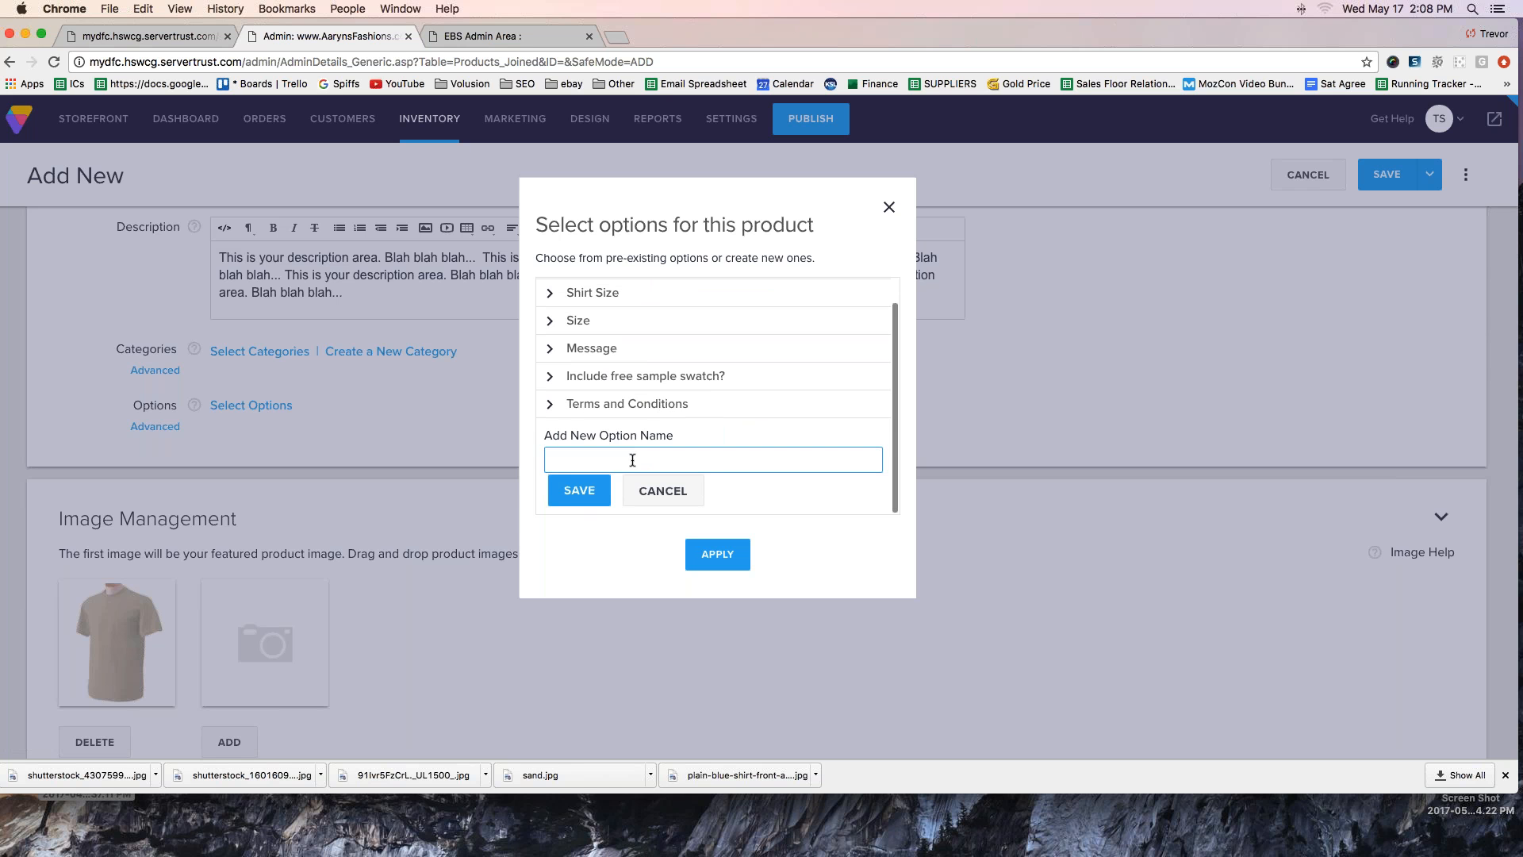
type("T-shirt Size")
left_click(579, 490)
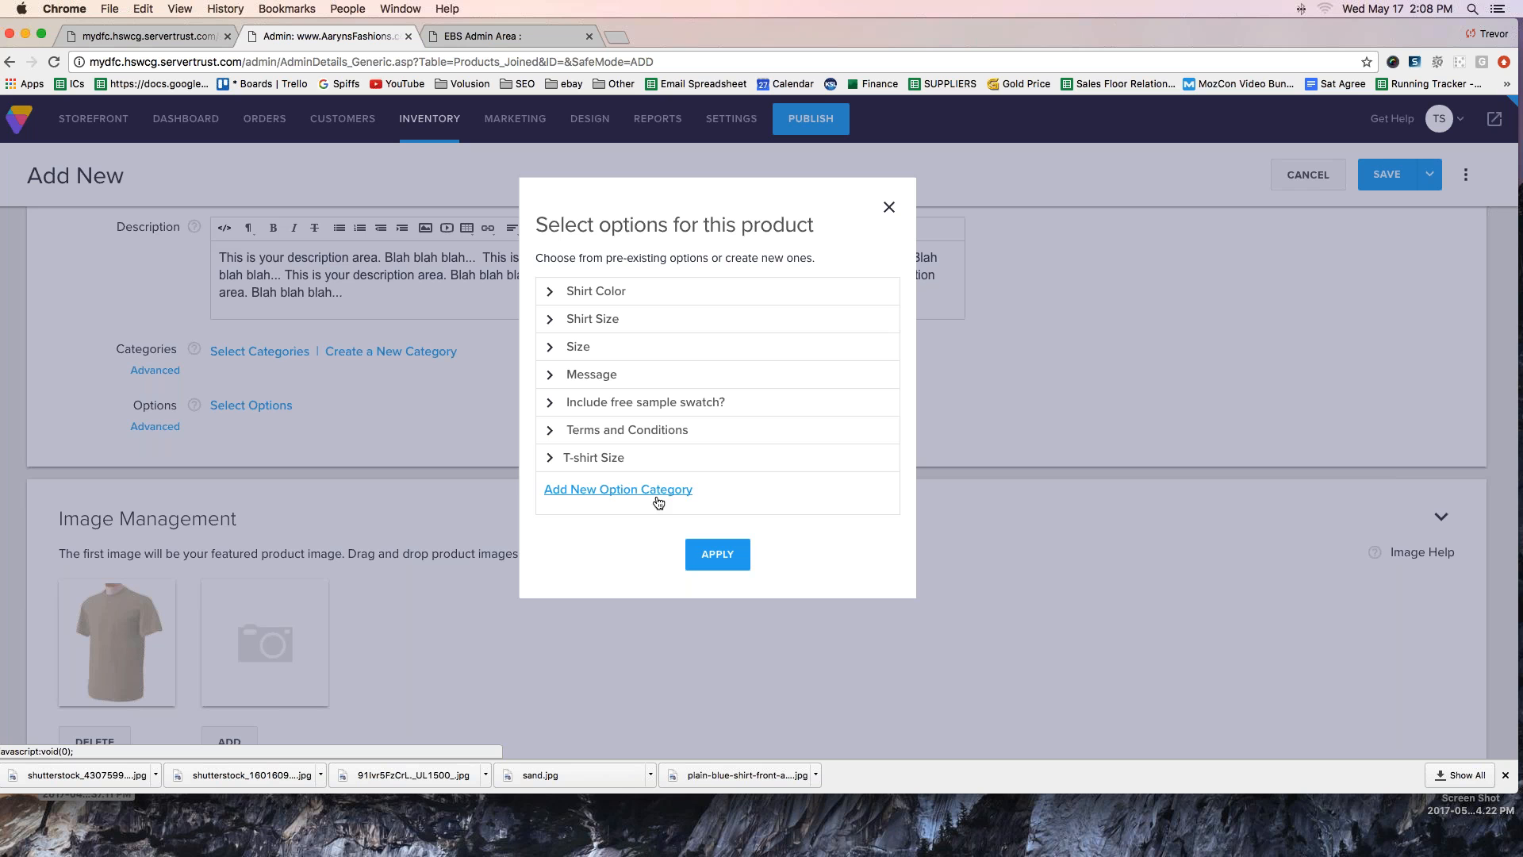
- Add the options Small and Medium to the T-shirt Size category
left_click(551, 460)
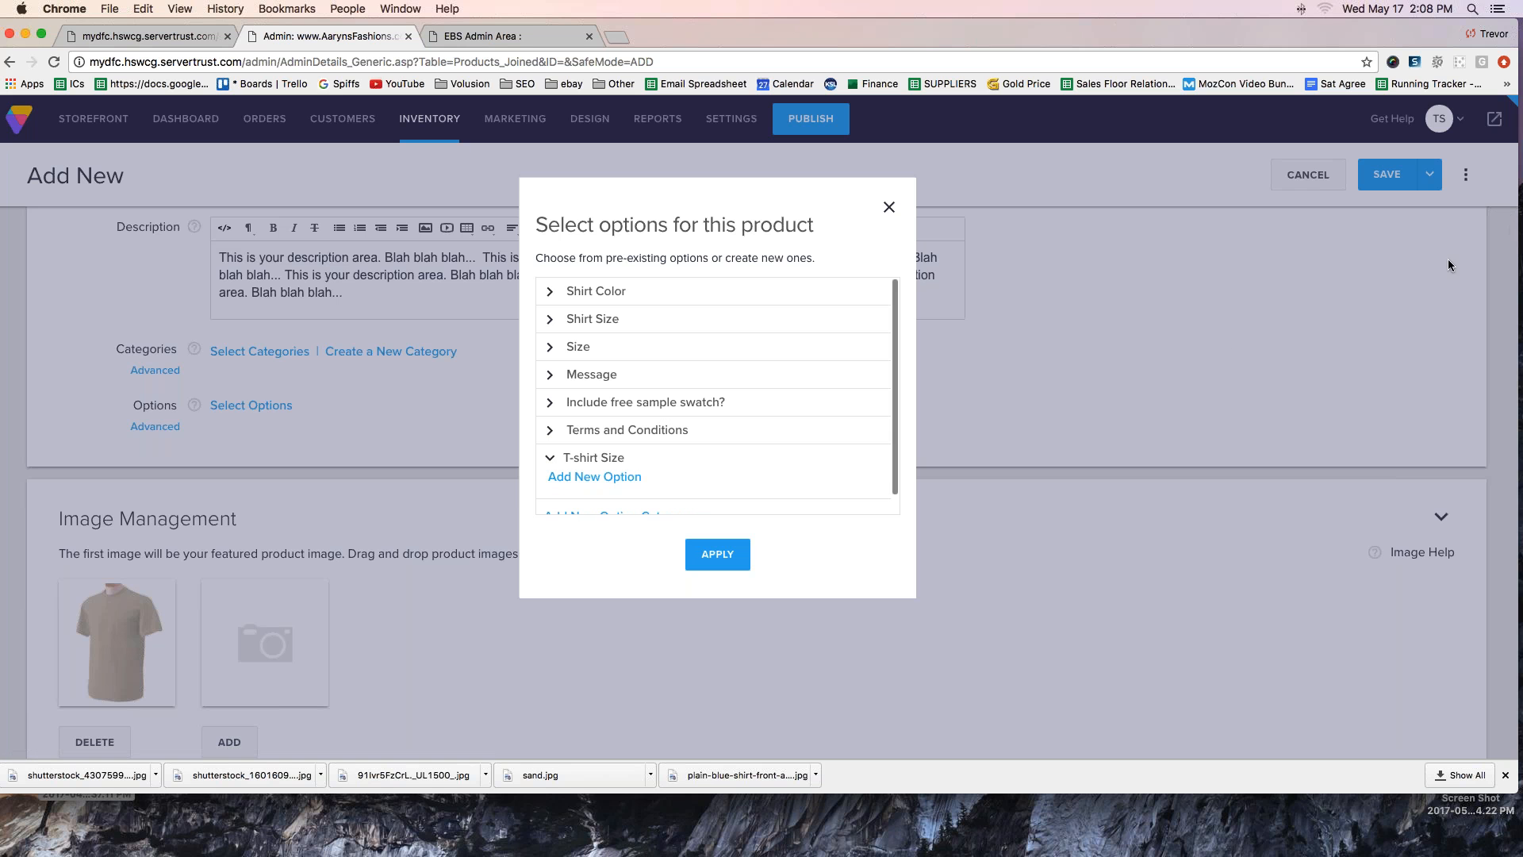
left_click_drag(560, 498, 664, 504)
left_click(598, 476)
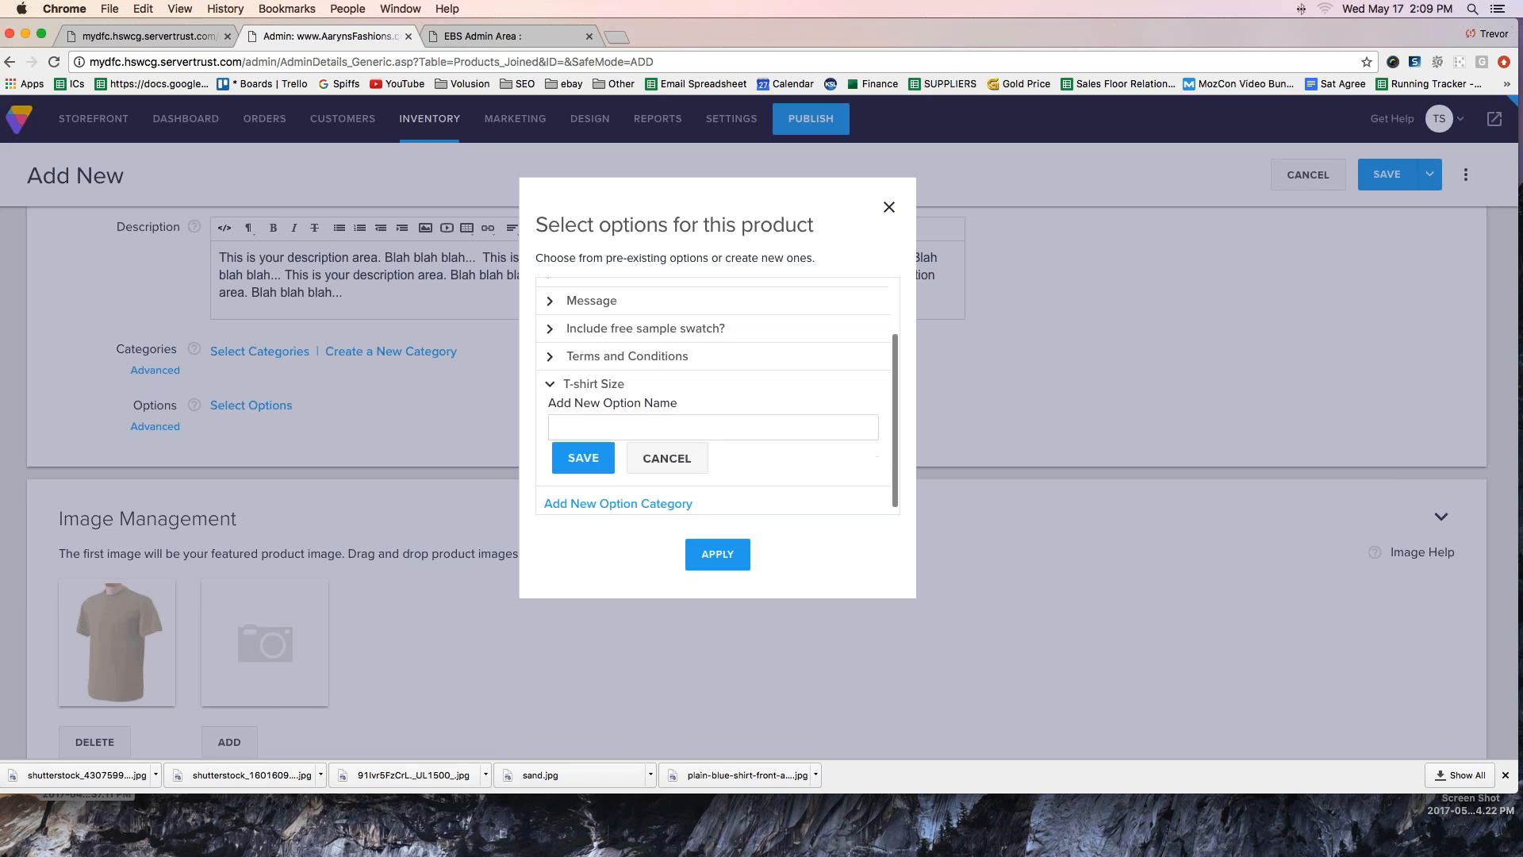
left_click(602, 421)
type("Small")
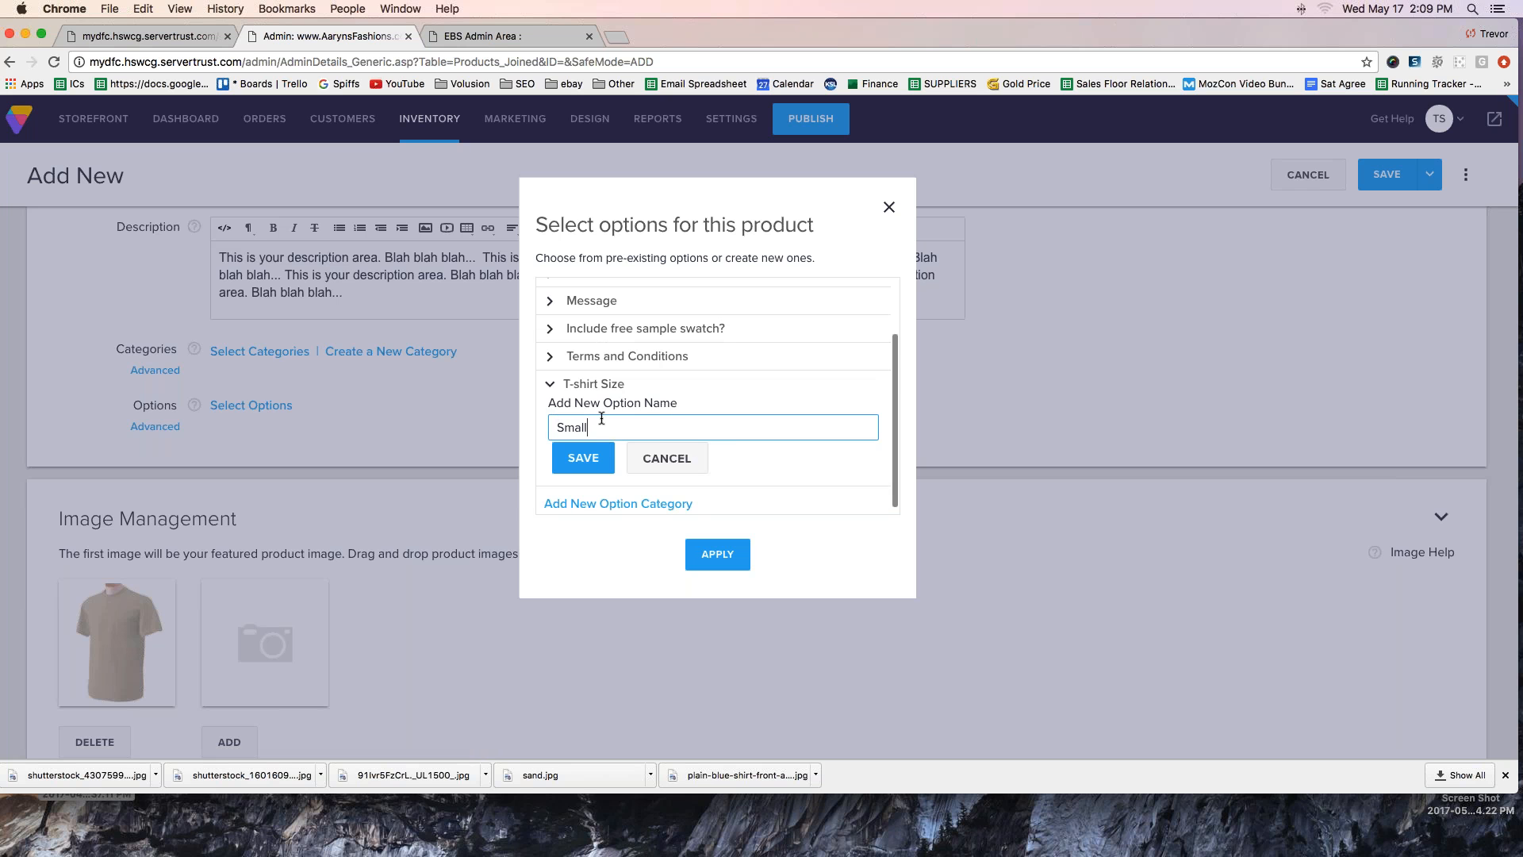
key("Return")
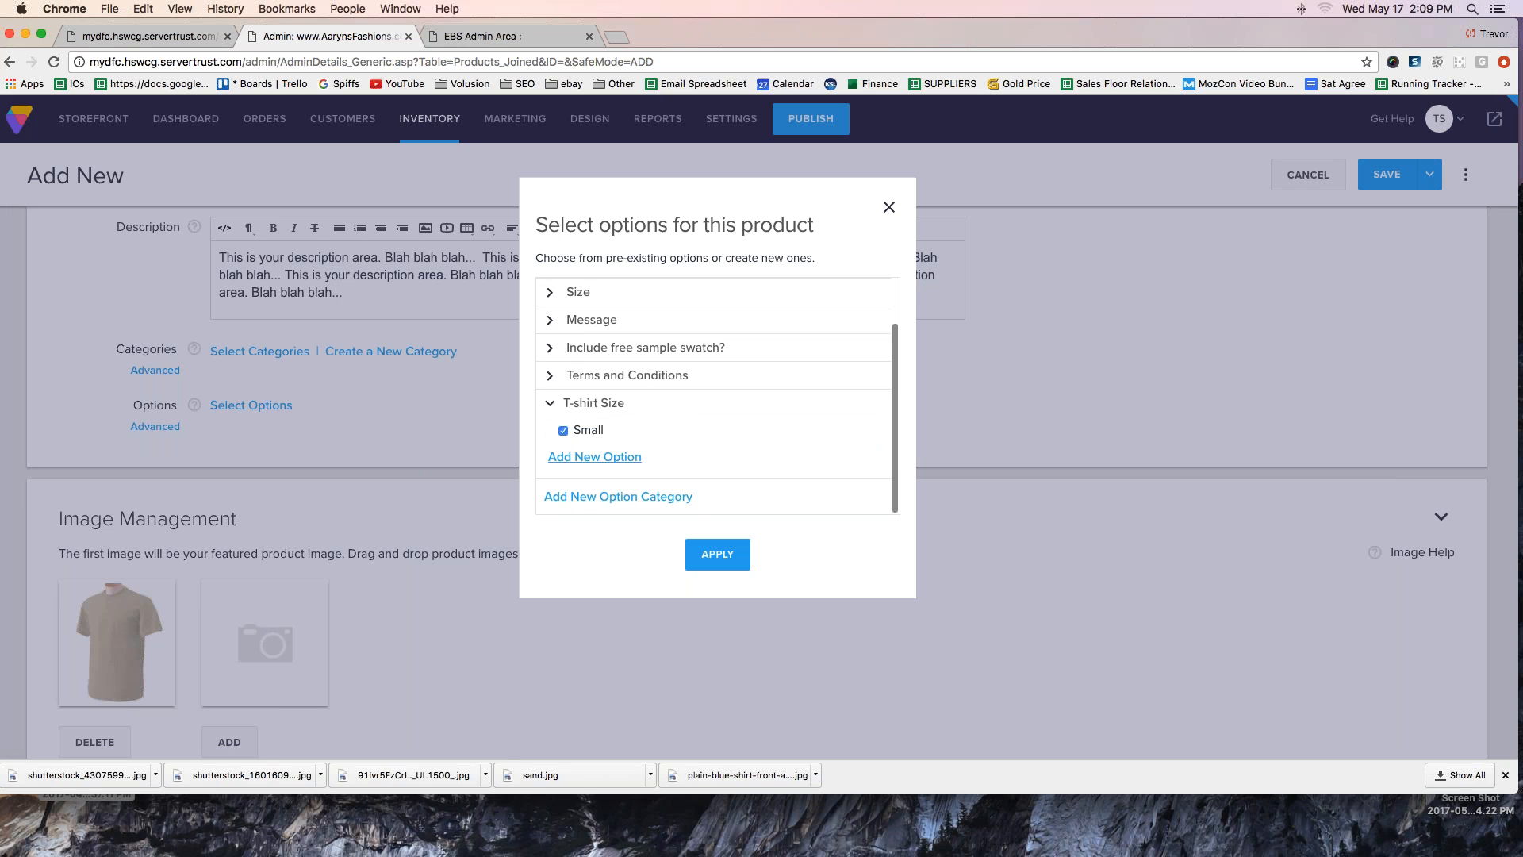
left_click(597, 457)
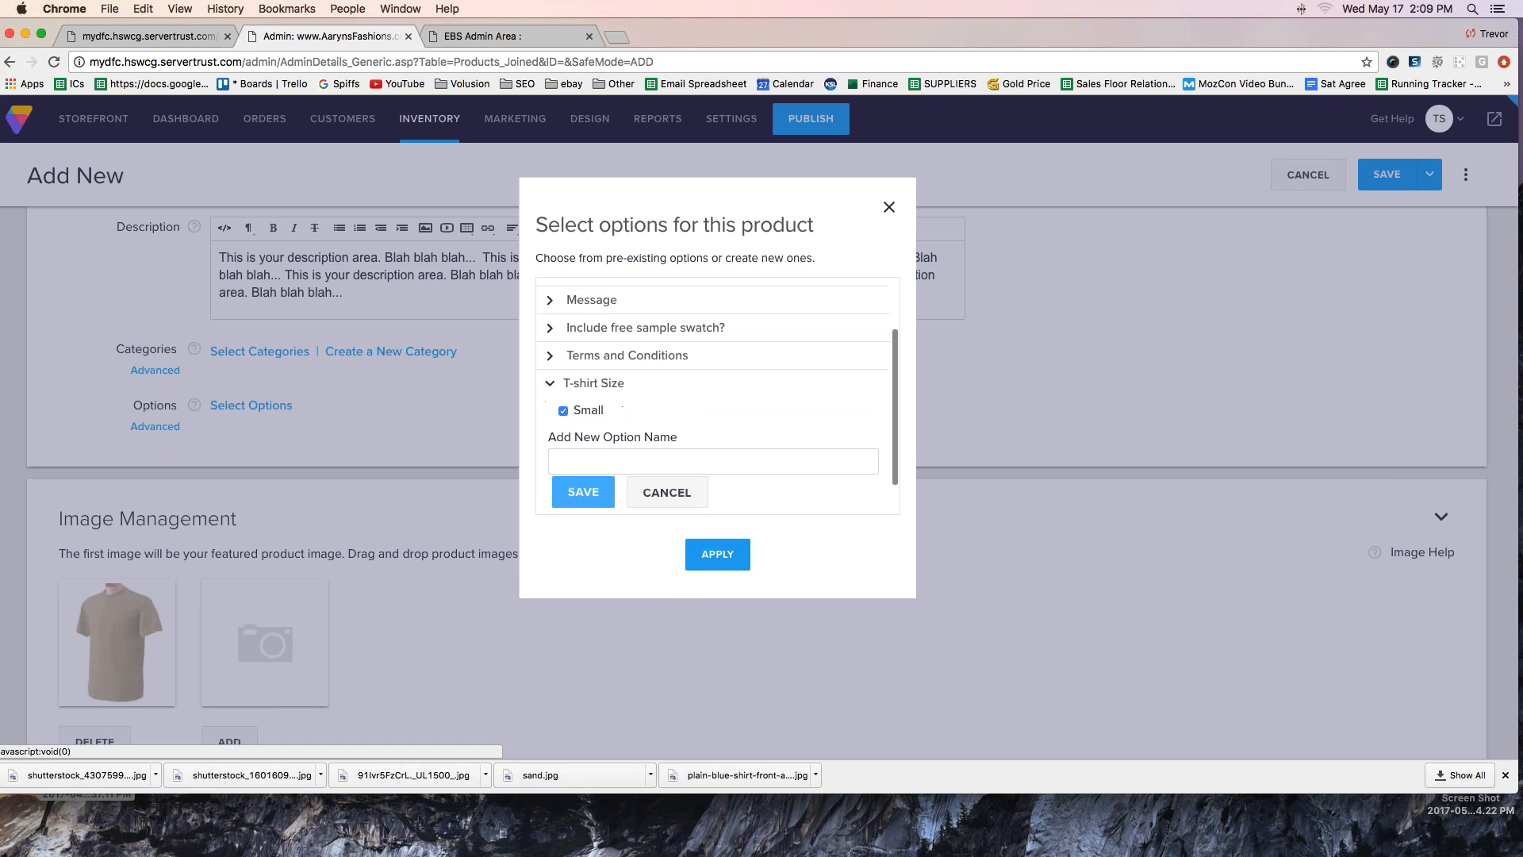
type("Medium")
left_click(592, 492)
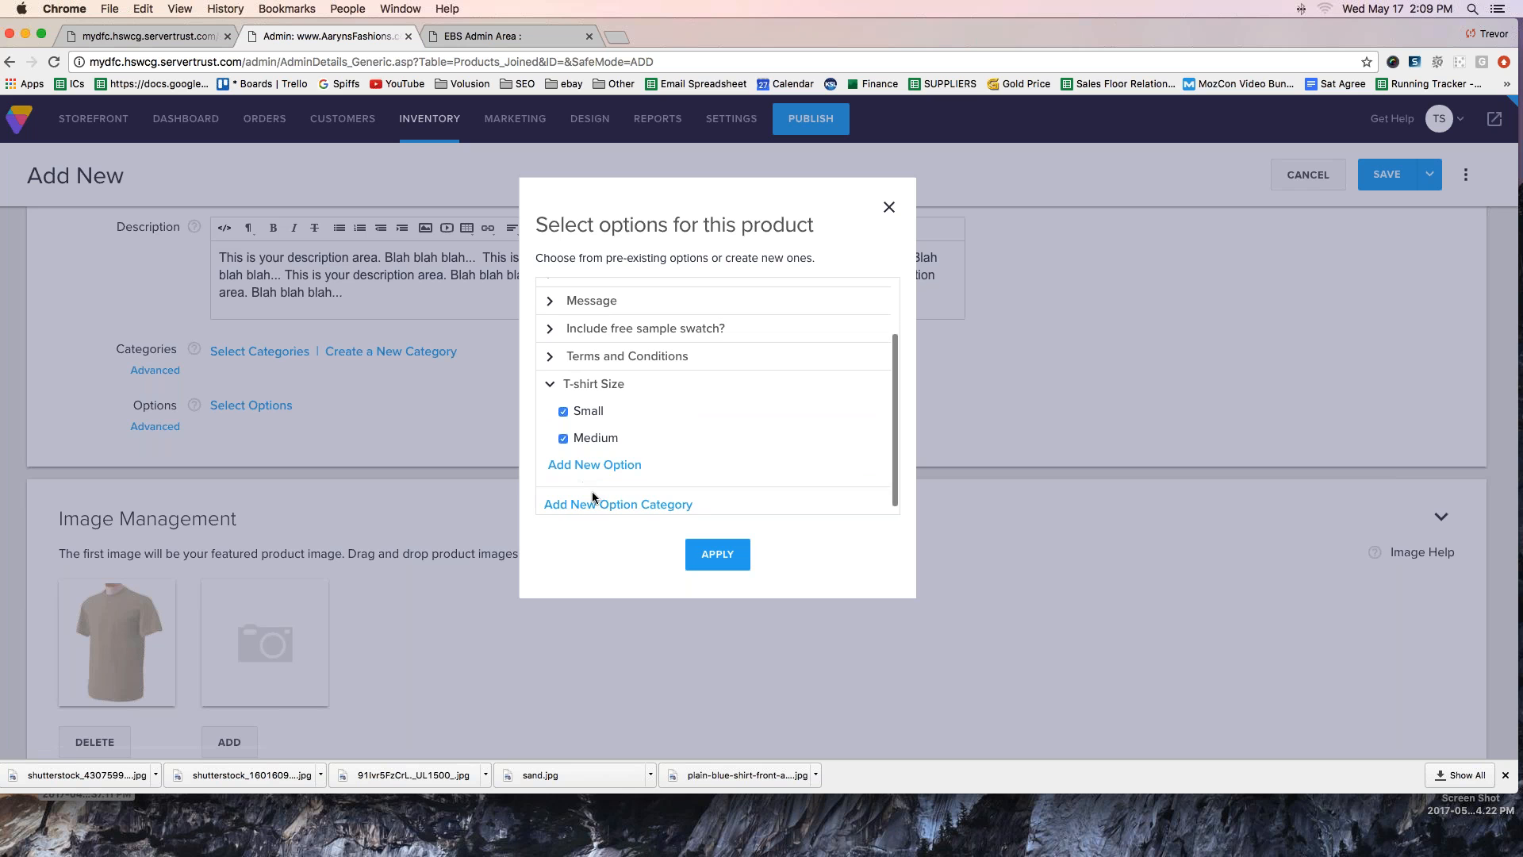
- Try to add a Large option to the T-shirt Size category and apply the selection
left_click(603, 466)
type("Large")
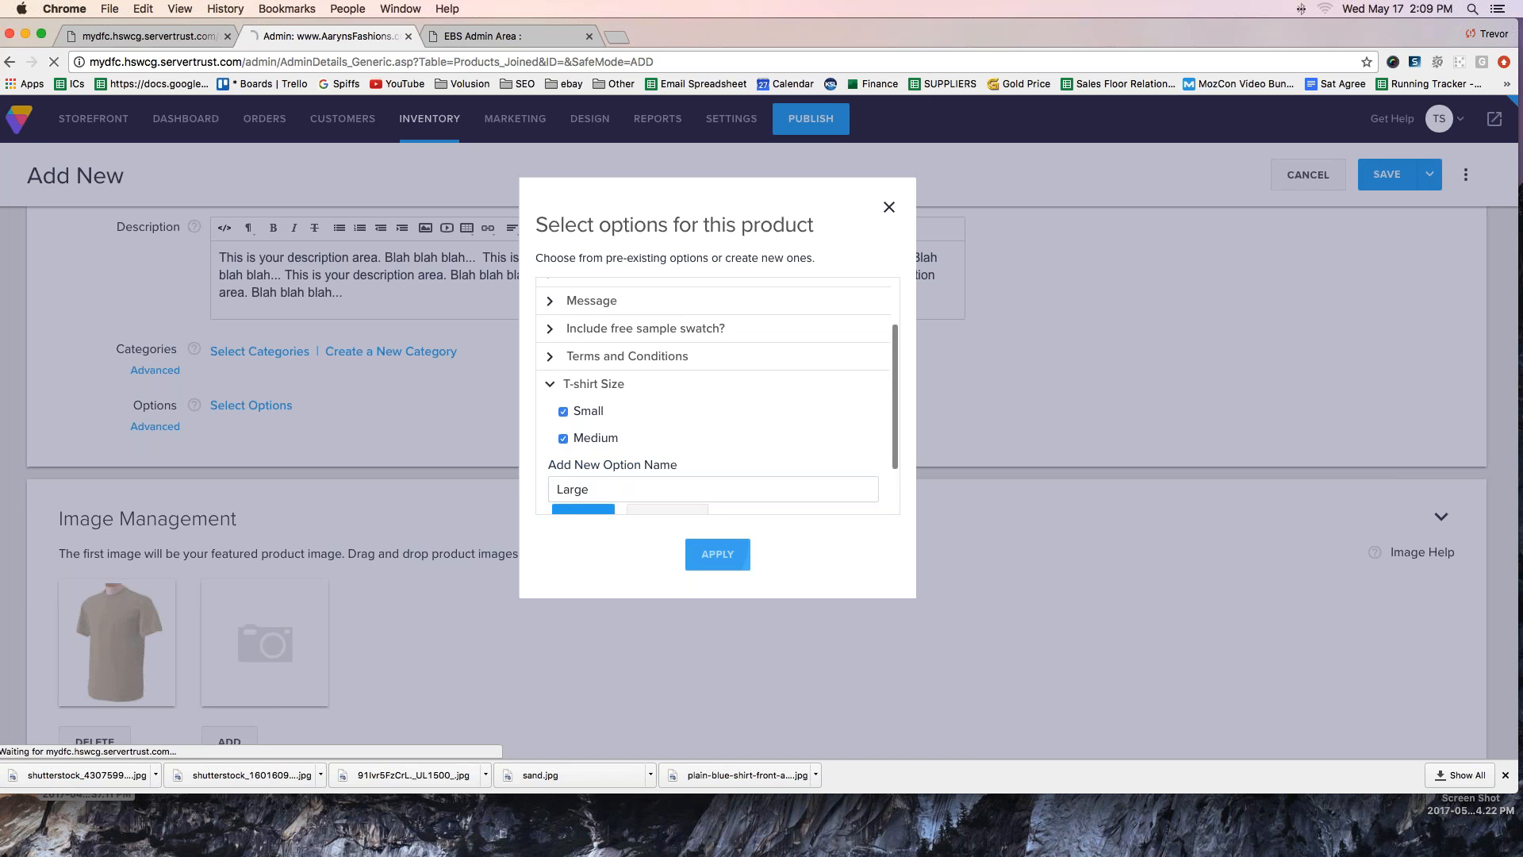
left_click(698, 549)
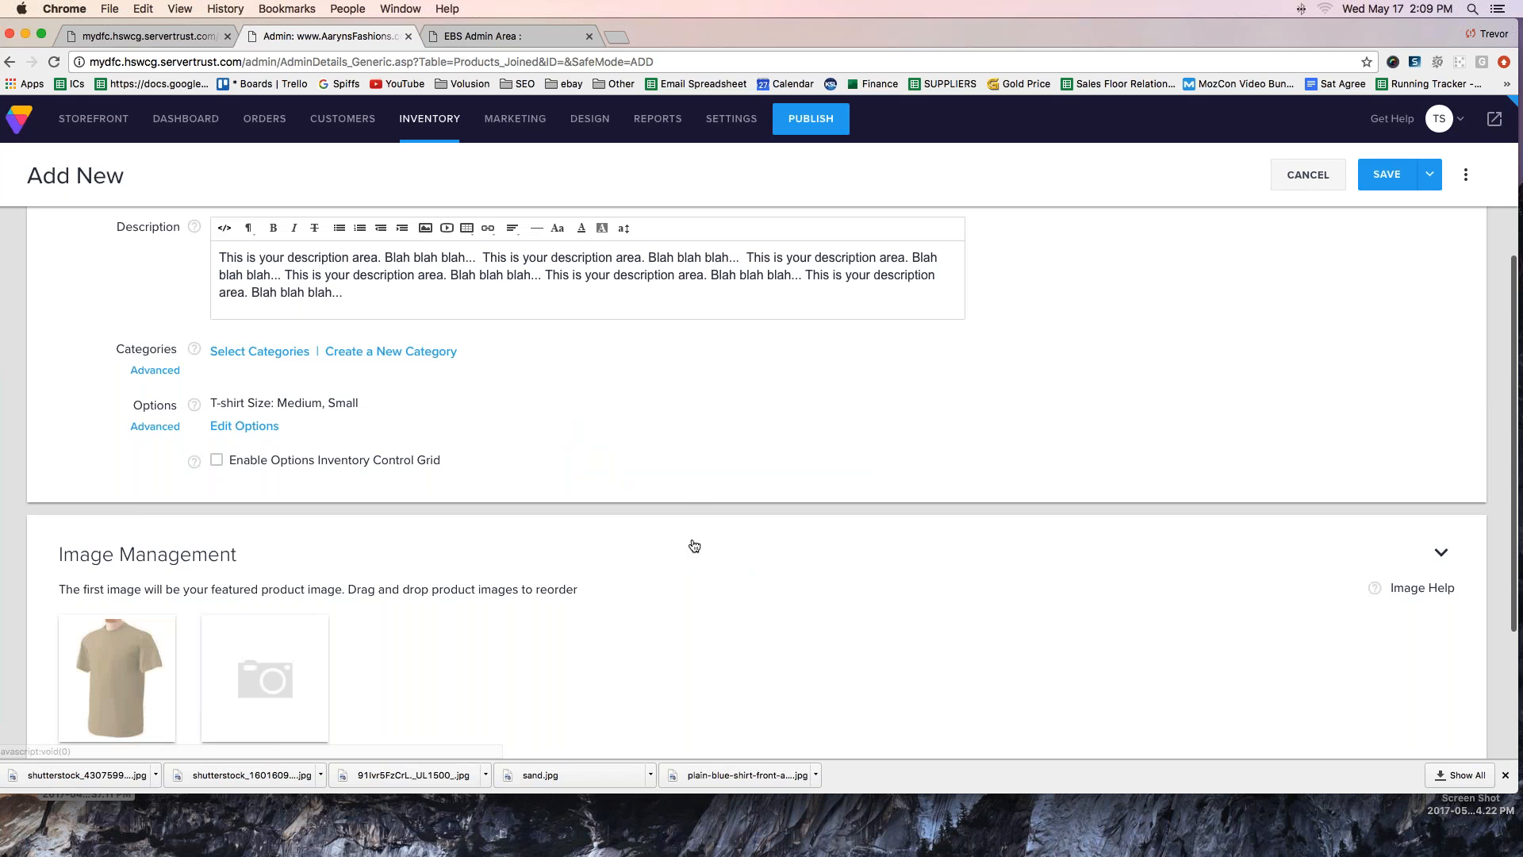
- Add the option Large to the applied T-shirt Size options and save the product
left_click(242, 427)
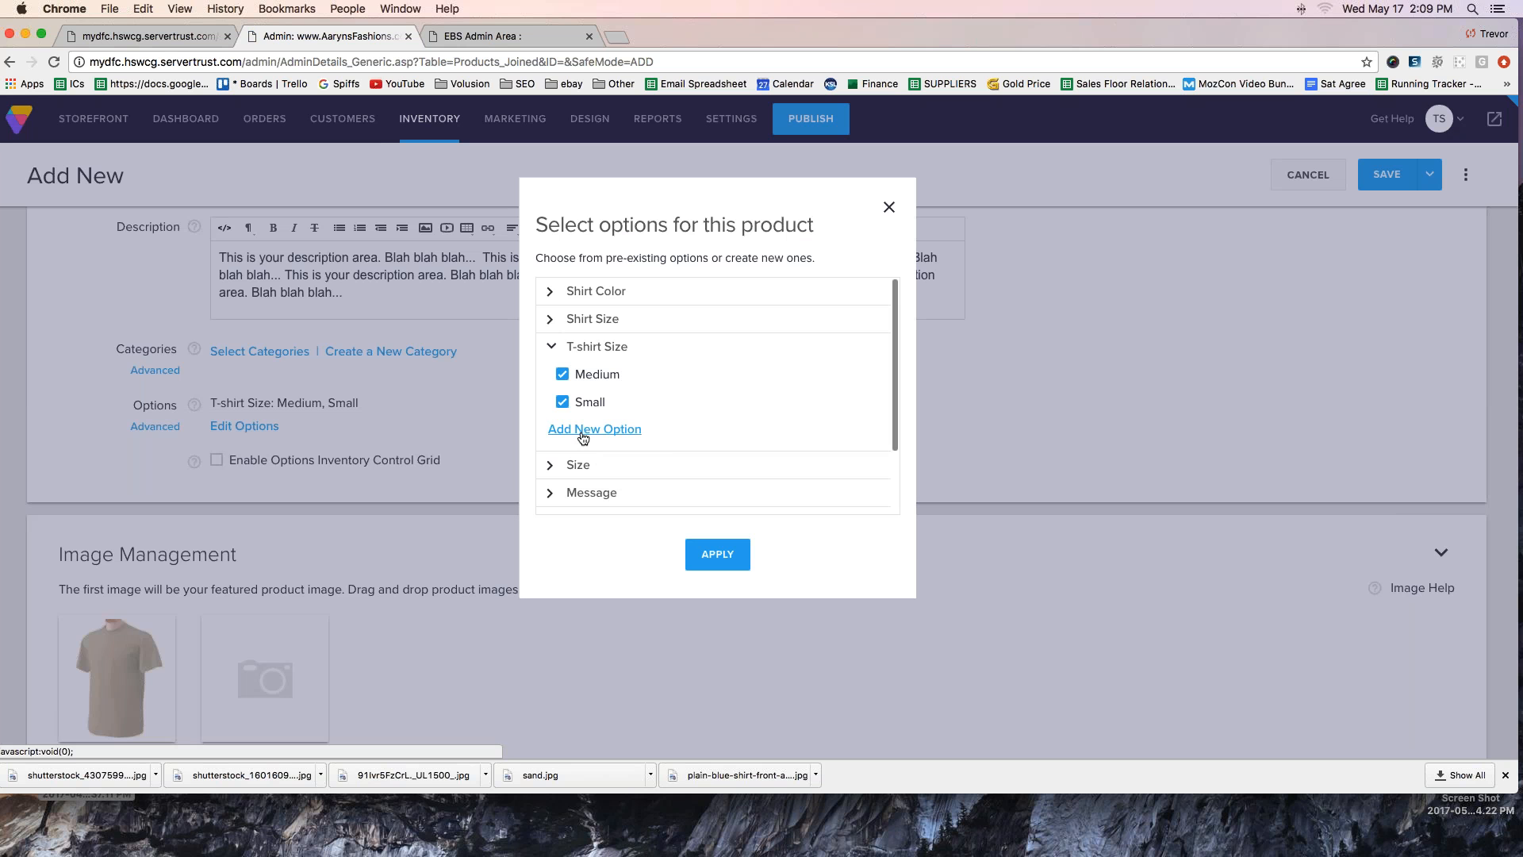
left_click(583, 436)
type("Large")
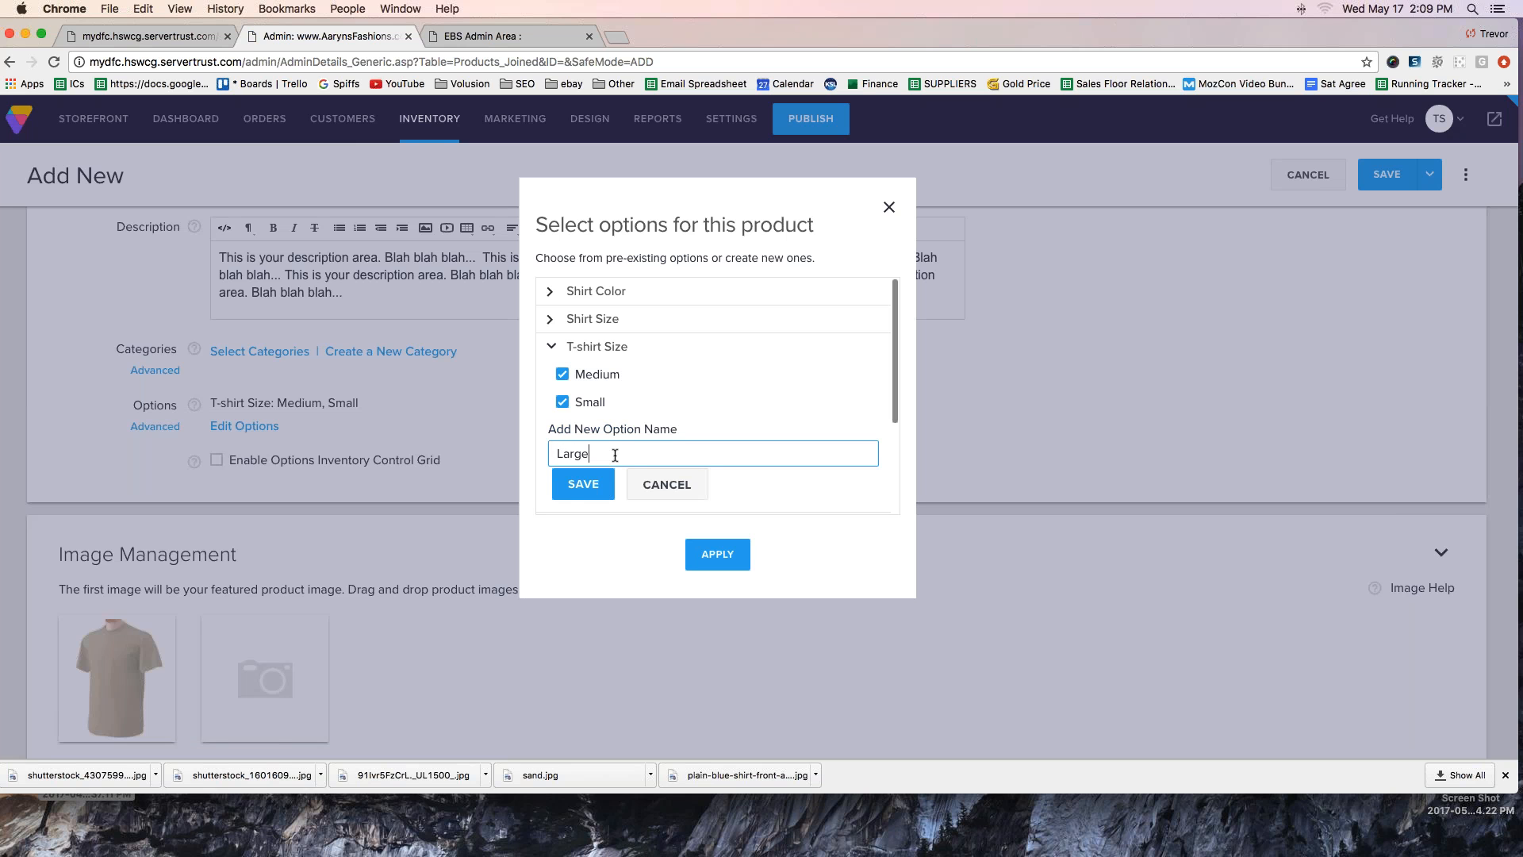
left_click(579, 485)
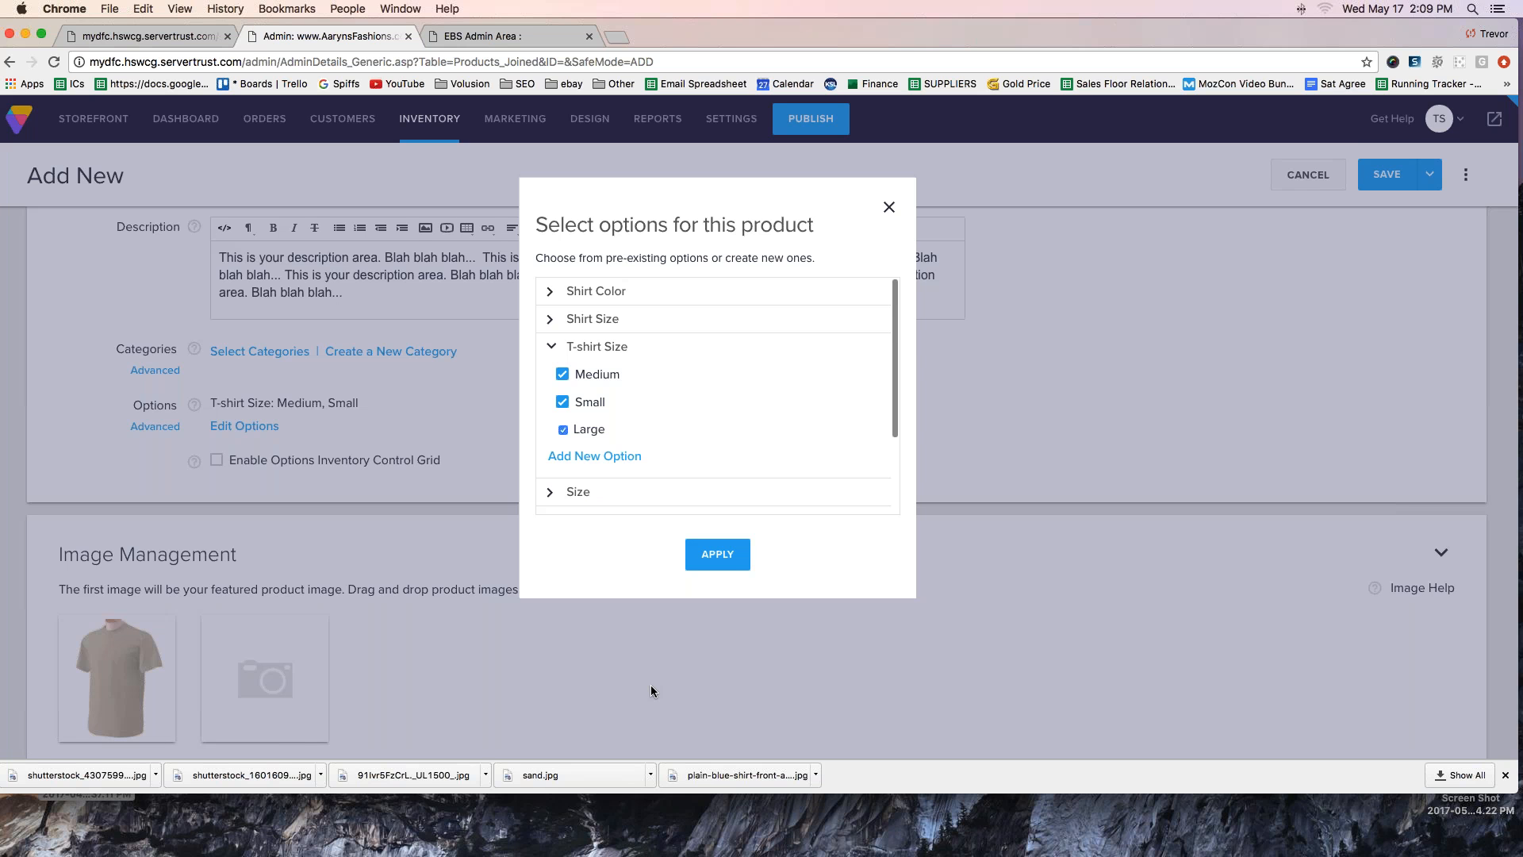
left_click(717, 556)
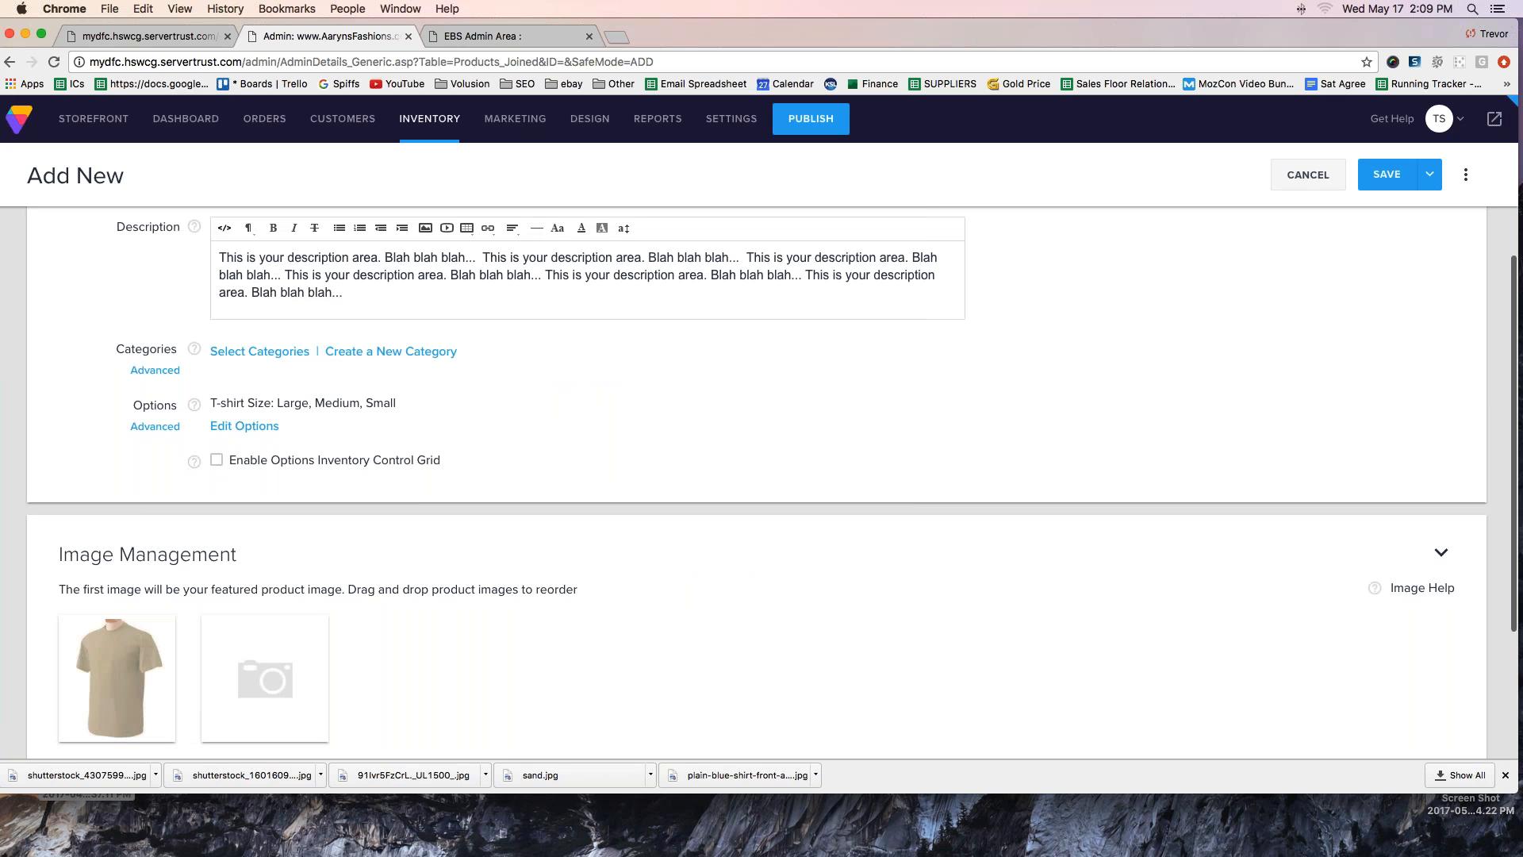
left_click(1399, 179)
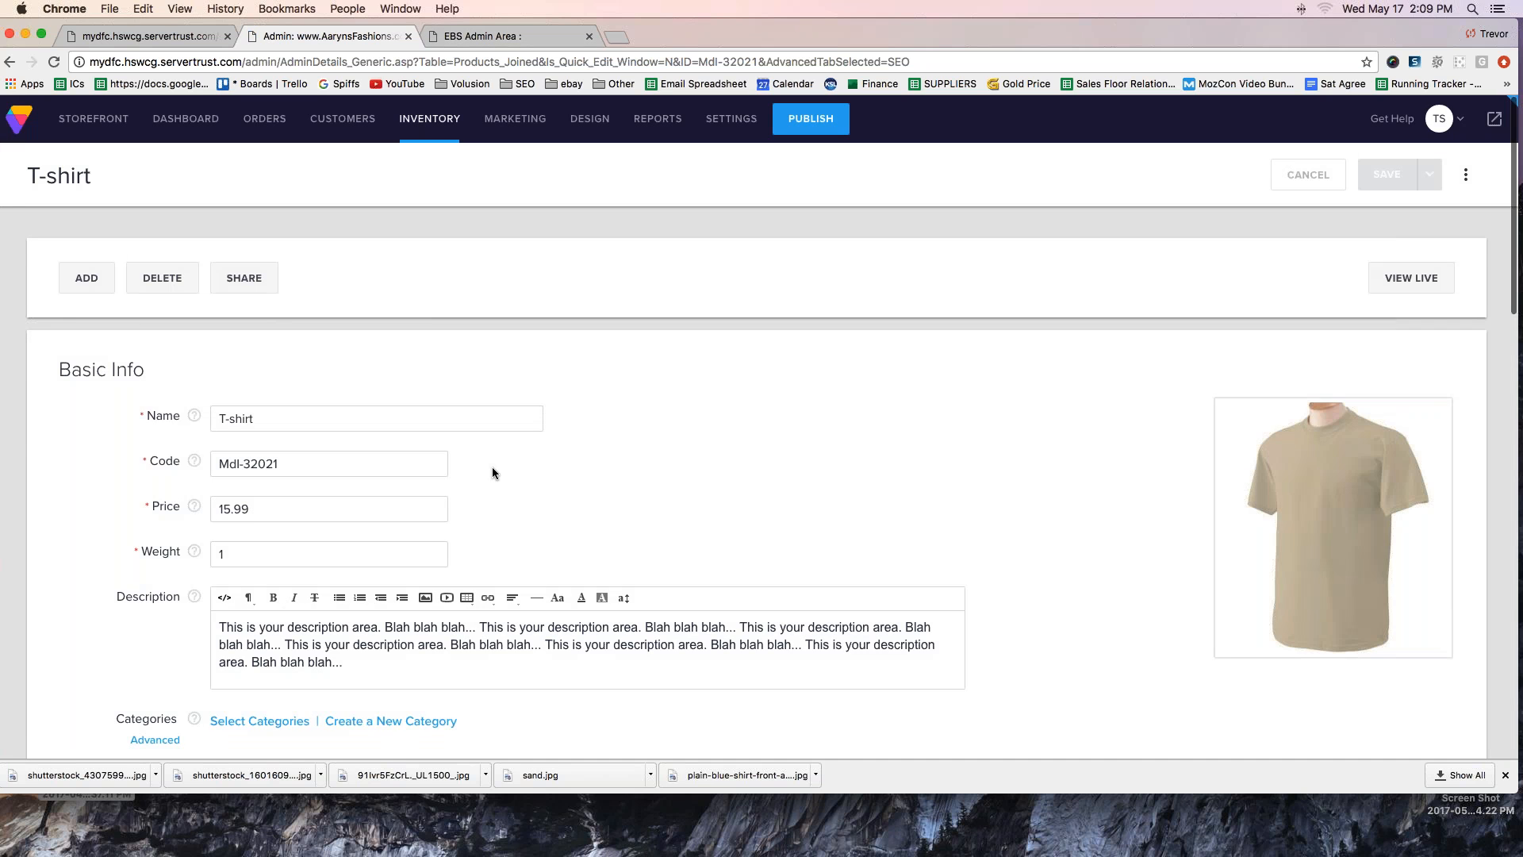
- Try to create a new option category named "T-Shirt Color" for the saved product
scroll(492, 466, "down", 3)
scroll(492, 467, "down", 1)
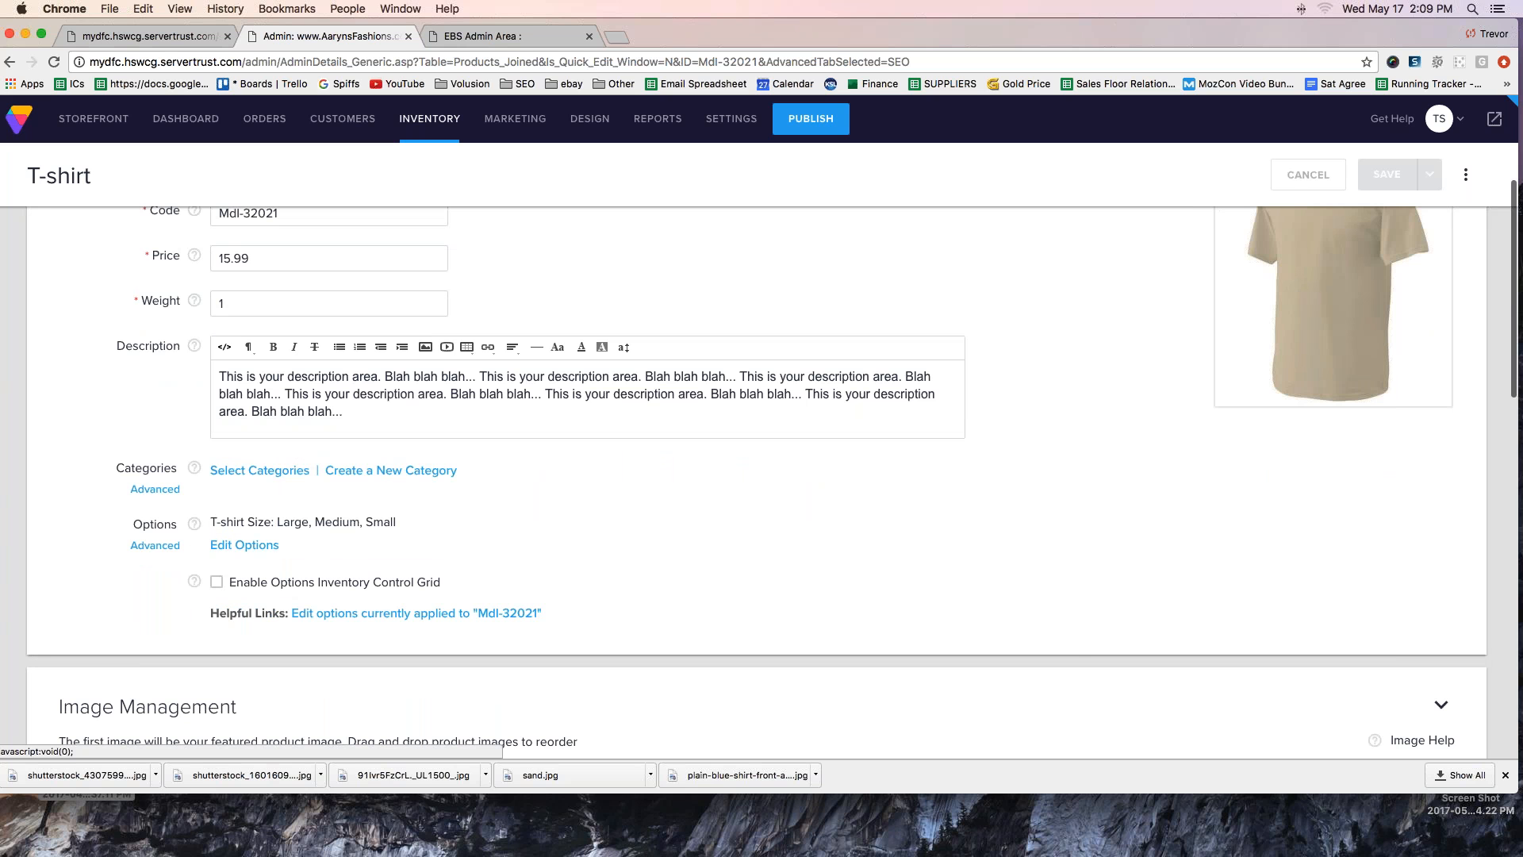
left_click(238, 549)
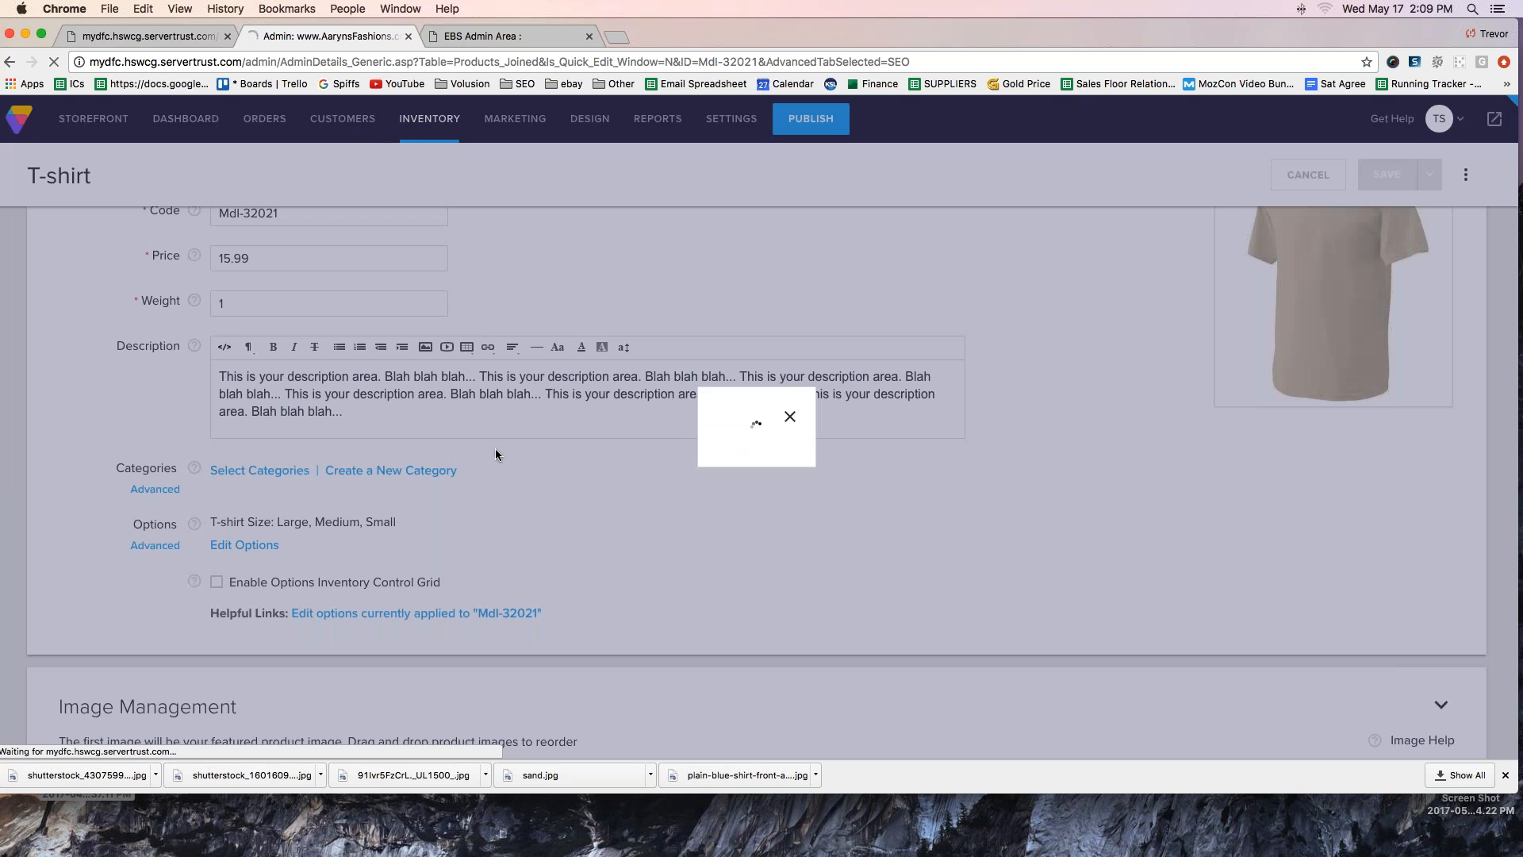
scroll(718, 397, "down", 3)
left_click(599, 497)
type("T-Shirt Color")
key("Return")
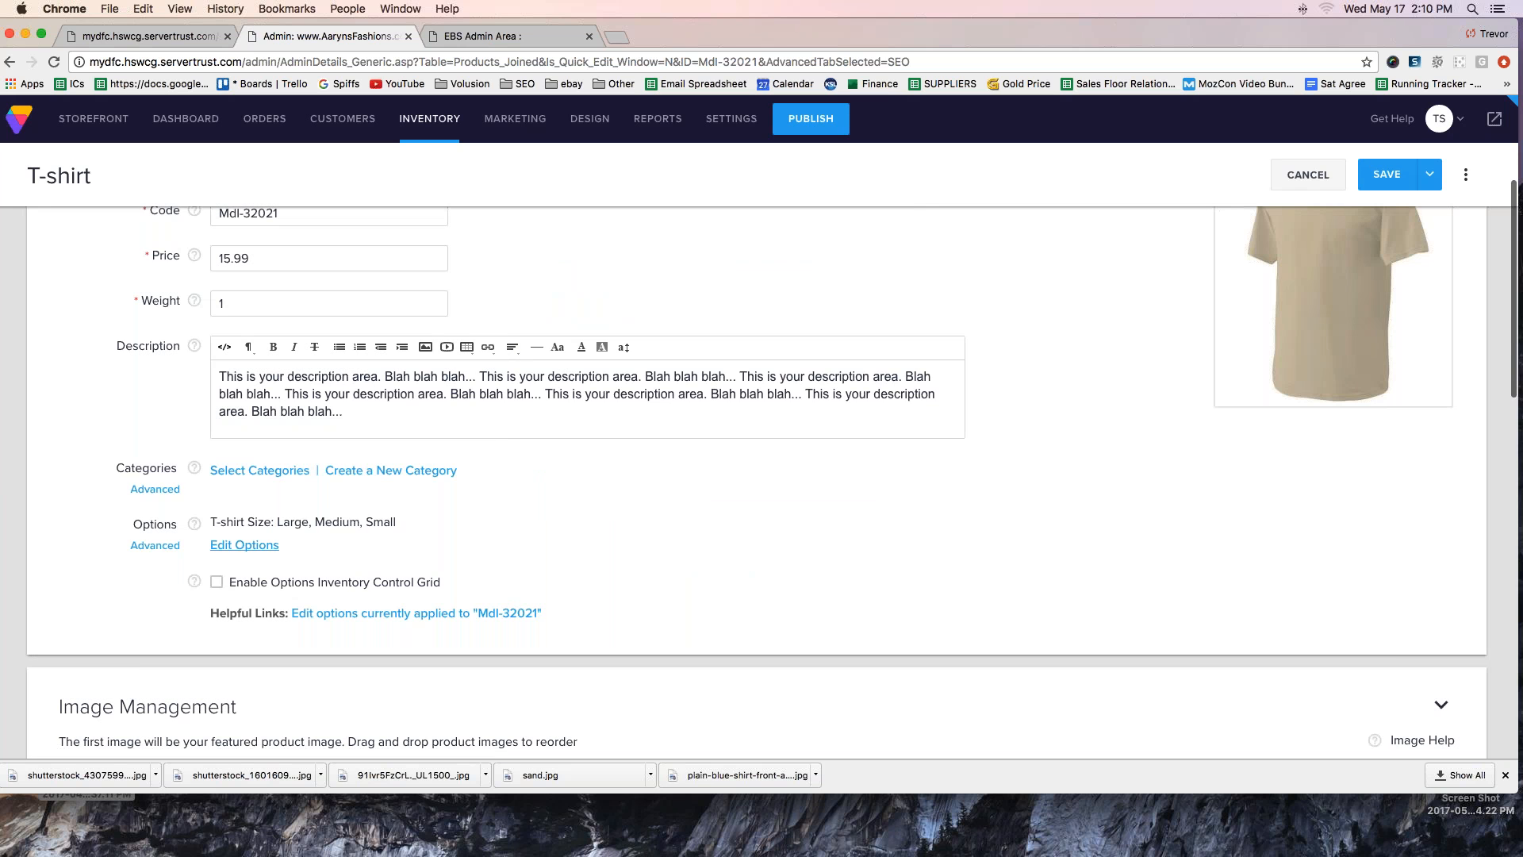
- Create an option category named "T-shirt Color" in the product's options
left_click(245, 547)
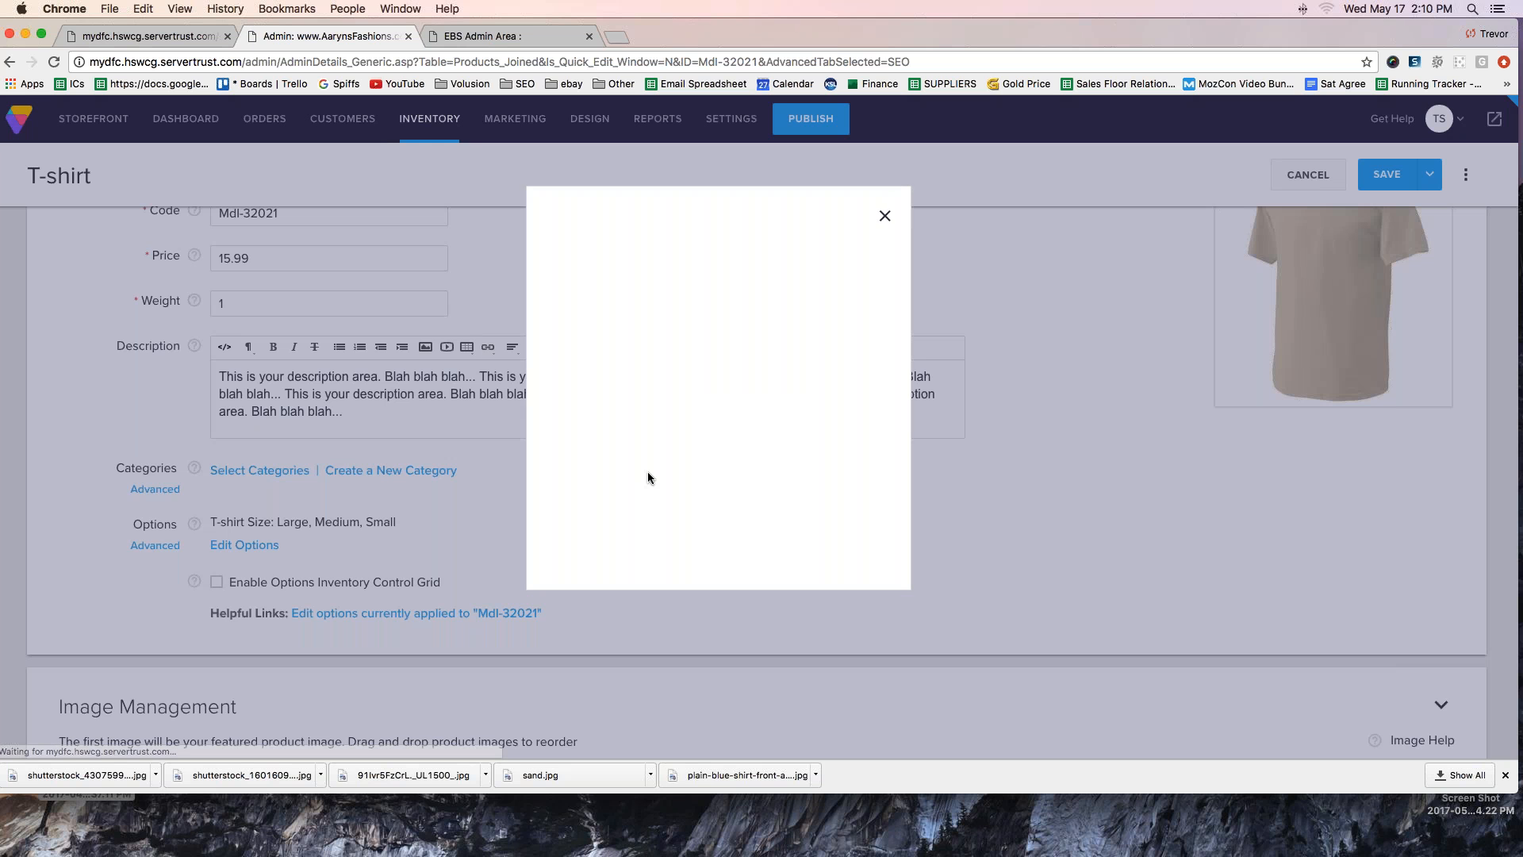
scroll(617, 494, "down", 1)
scroll(617, 493, "down", 1)
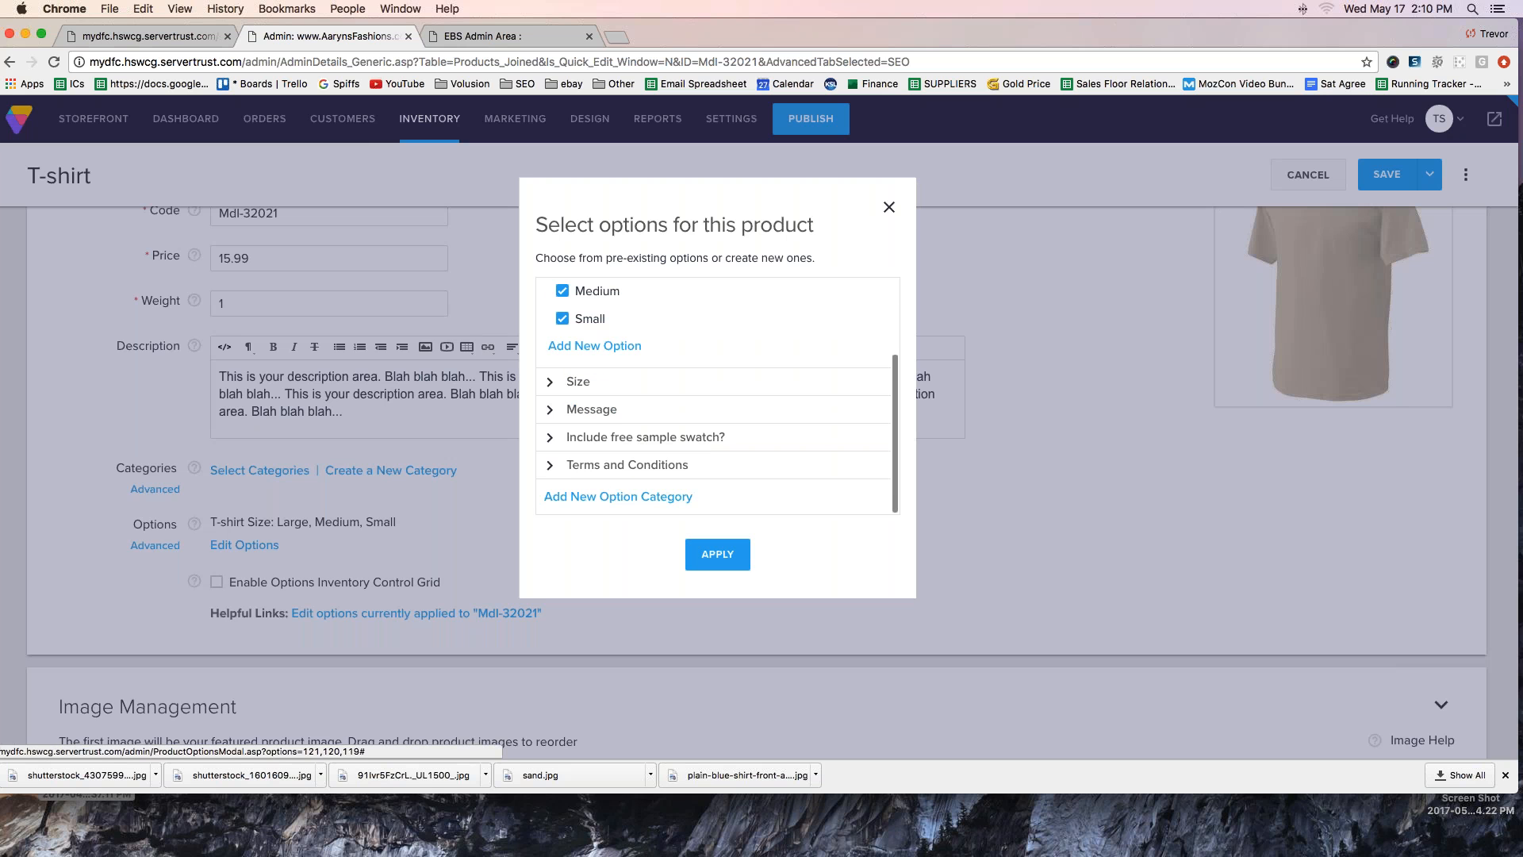
left_click(617, 495)
scroll(619, 498, "down", 2)
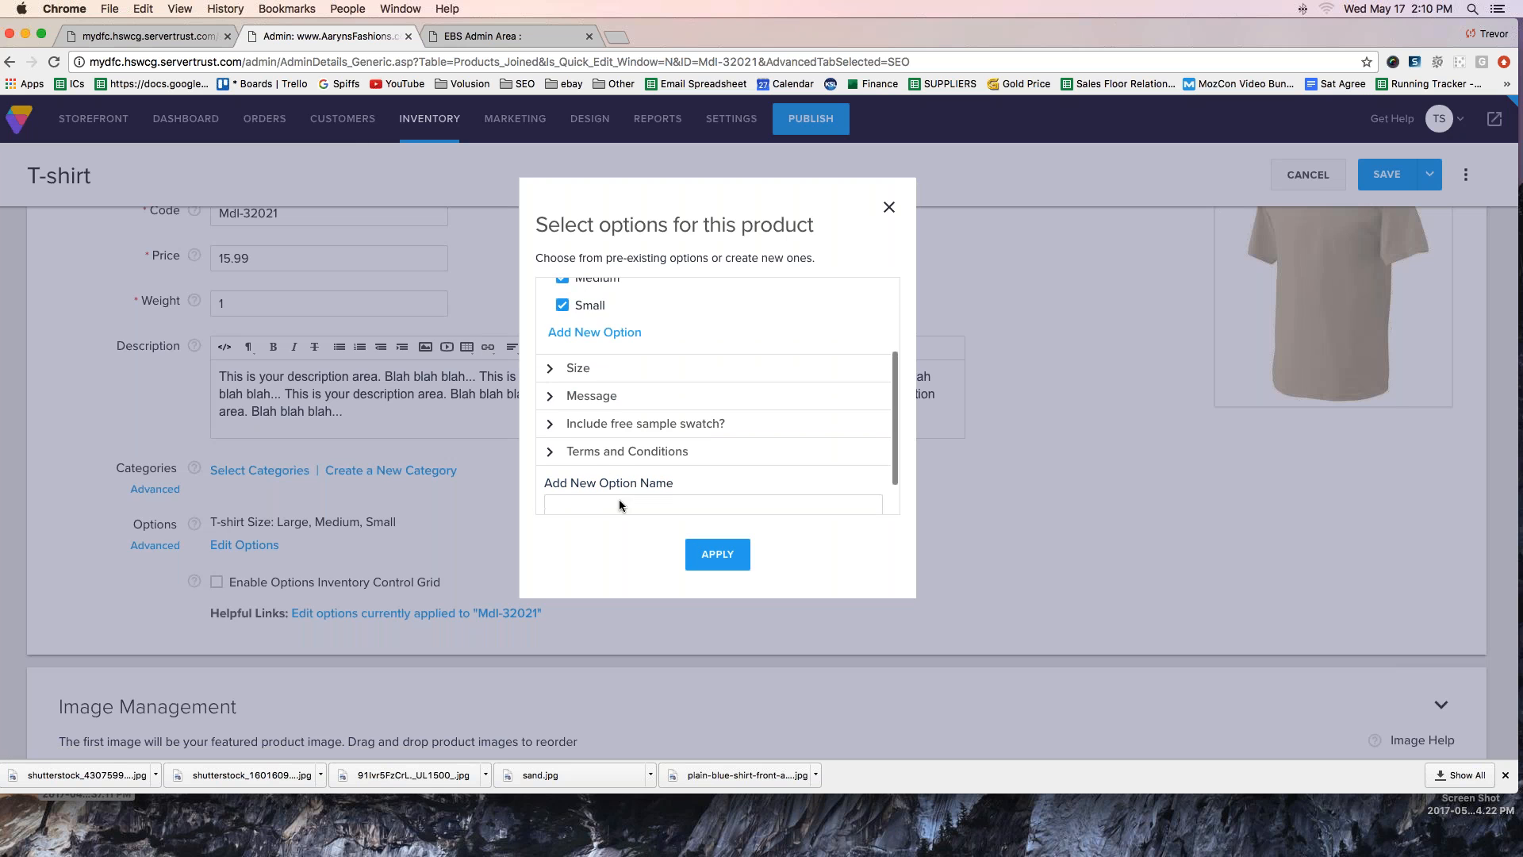
left_click(611, 461)
type("T-shirt Color")
left_click(576, 503)
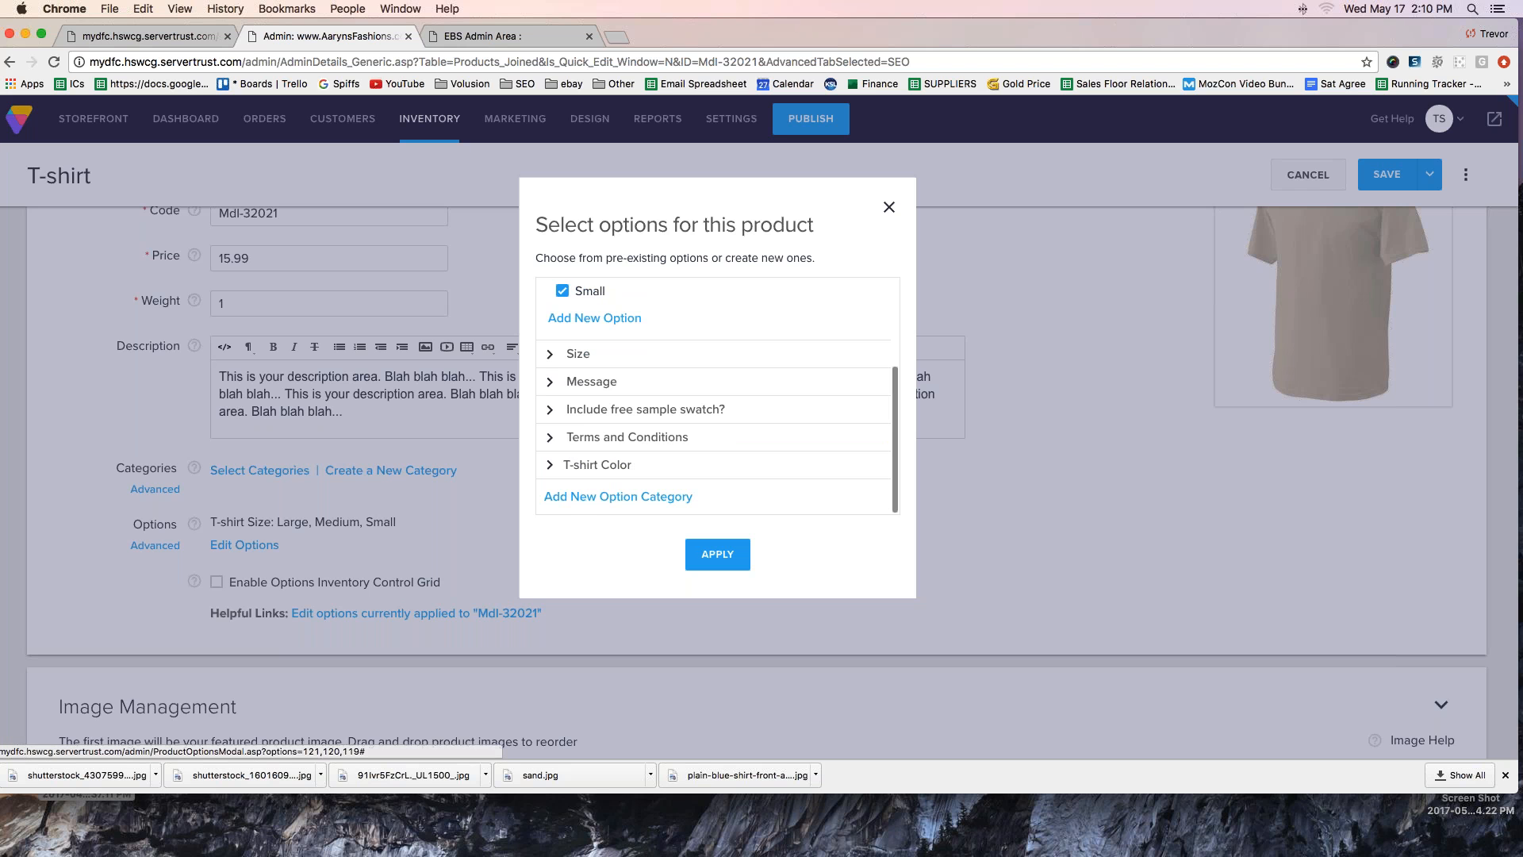
- Add Sand and Blue to the T-shirt Color category, then apply the options and save the product
left_click(548, 465)
left_click(579, 460)
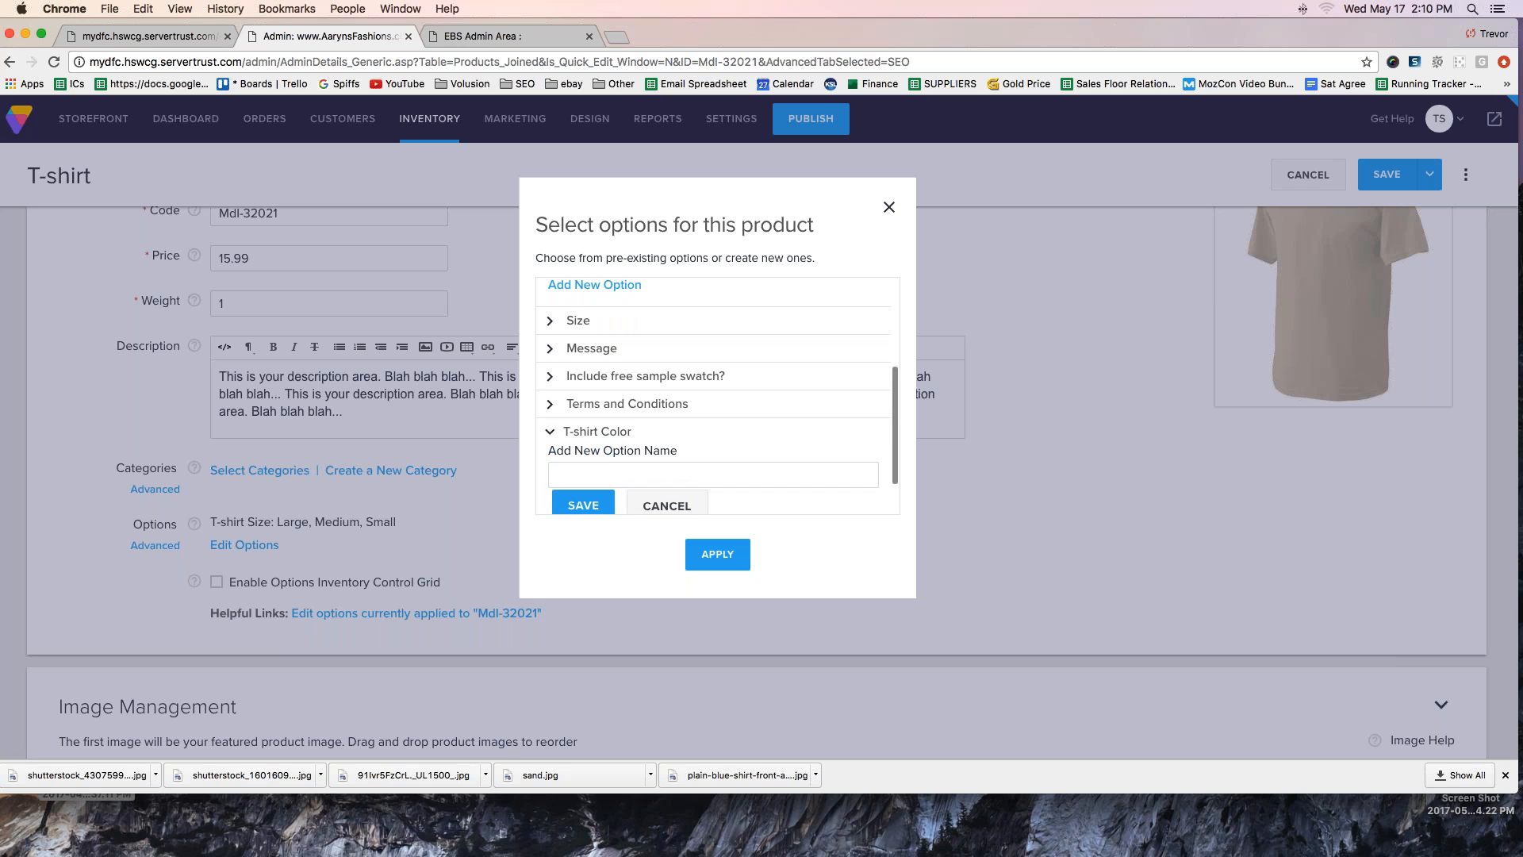
type("Sand")
left_click(582, 506)
left_click(583, 480)
type("Bl")
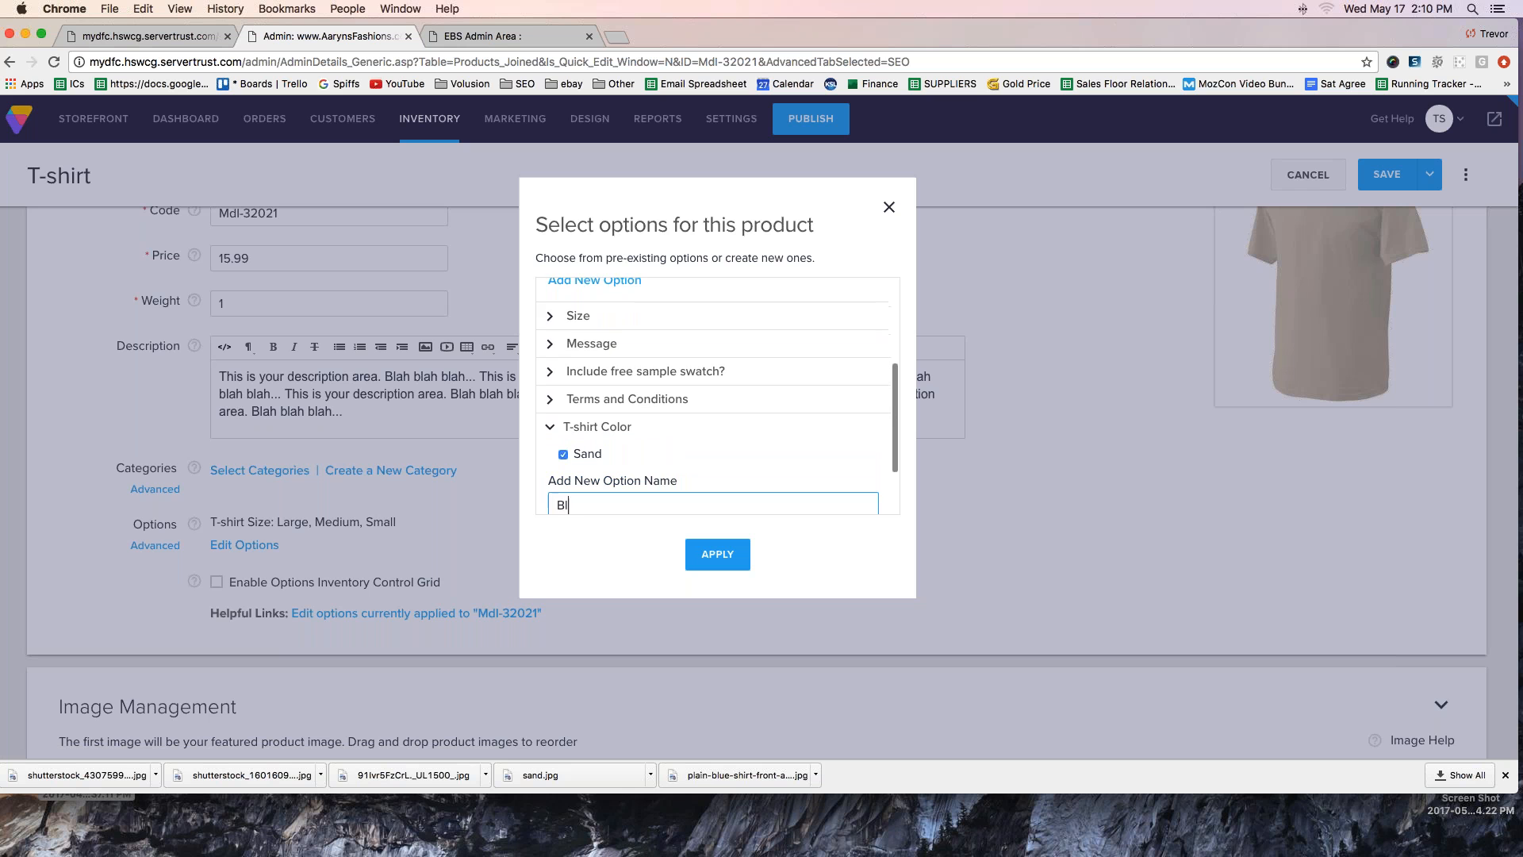
type("ue")
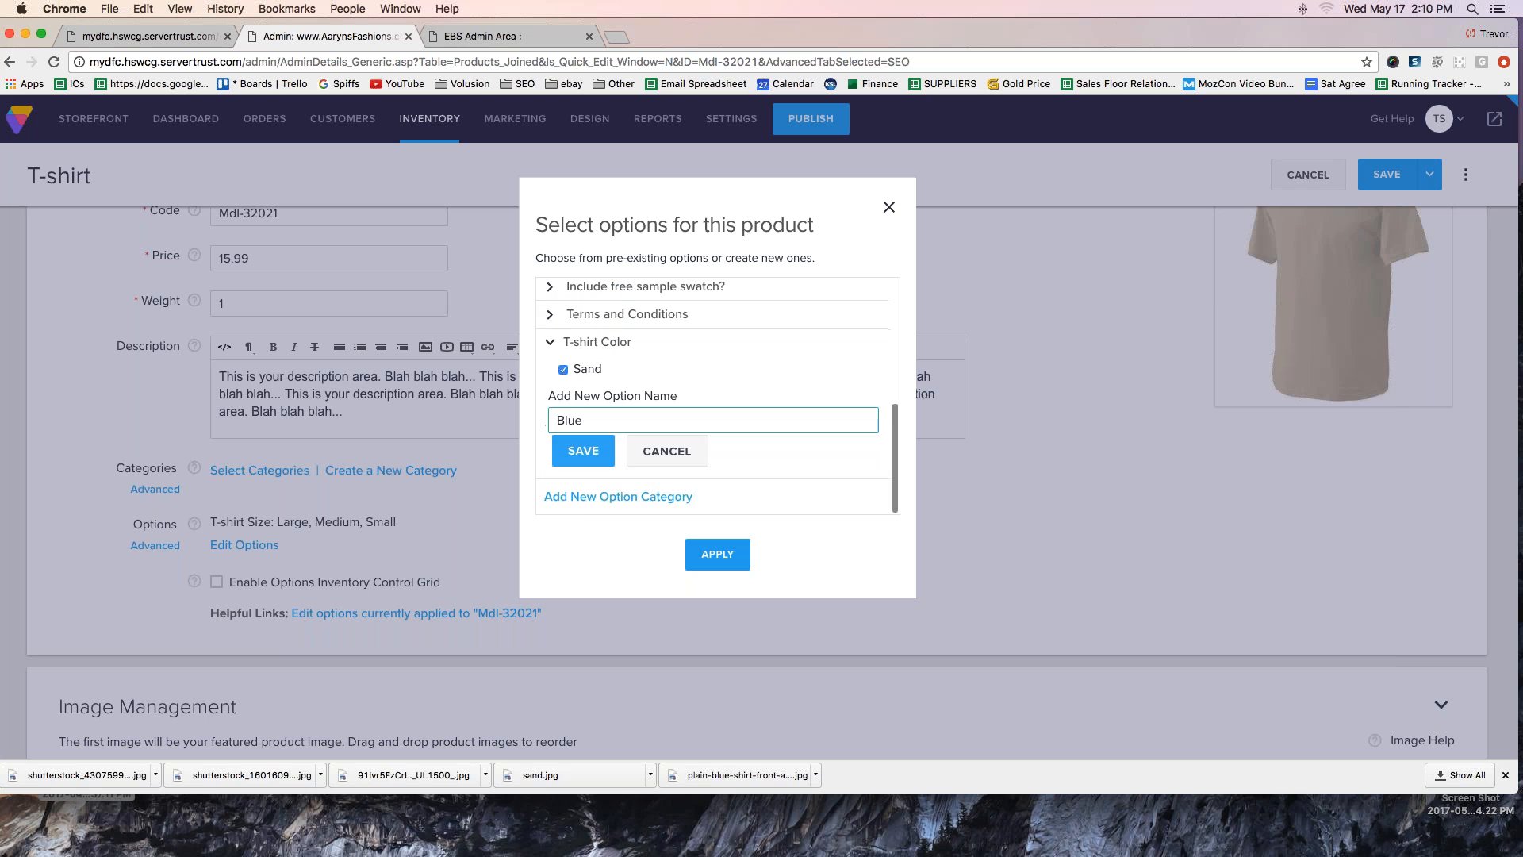
left_click(582, 446)
left_click(717, 554)
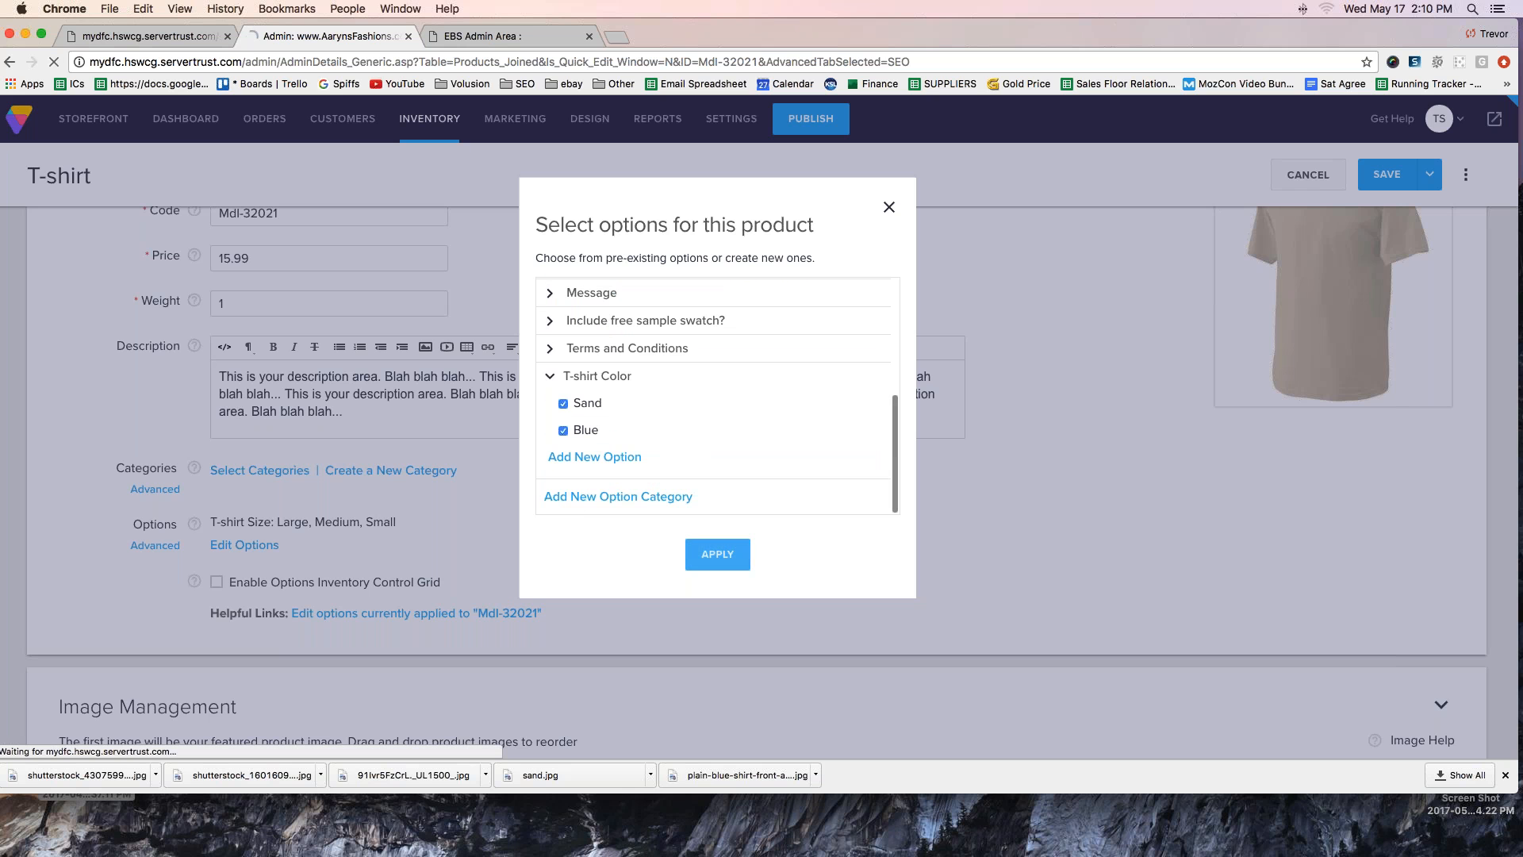
left_click(1382, 176)
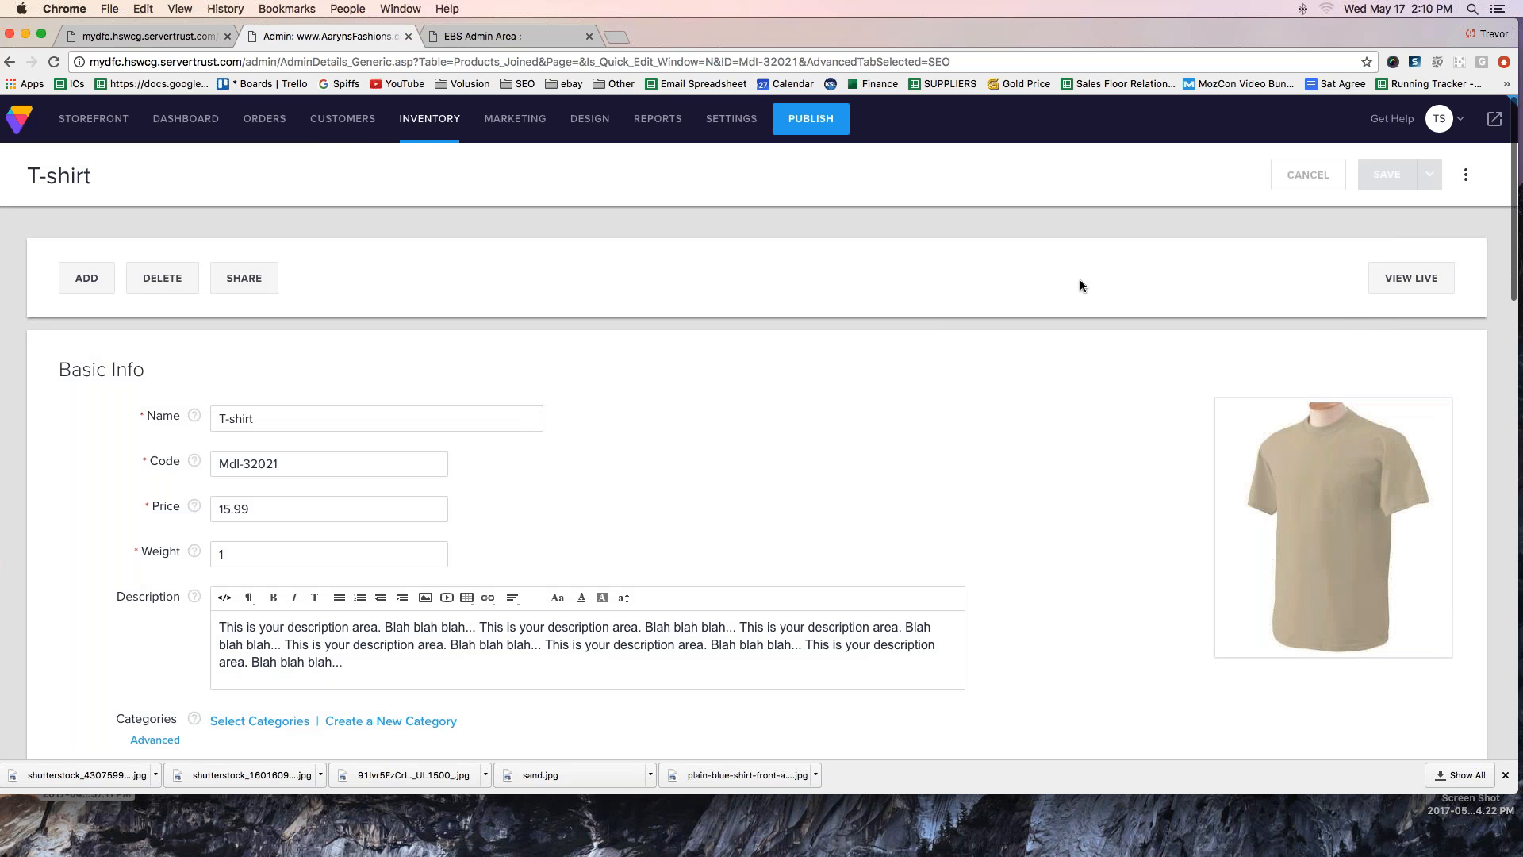
- View the product's live page and examine the T-shirt Color and T-shirt Size choices
left_click(1412, 279)
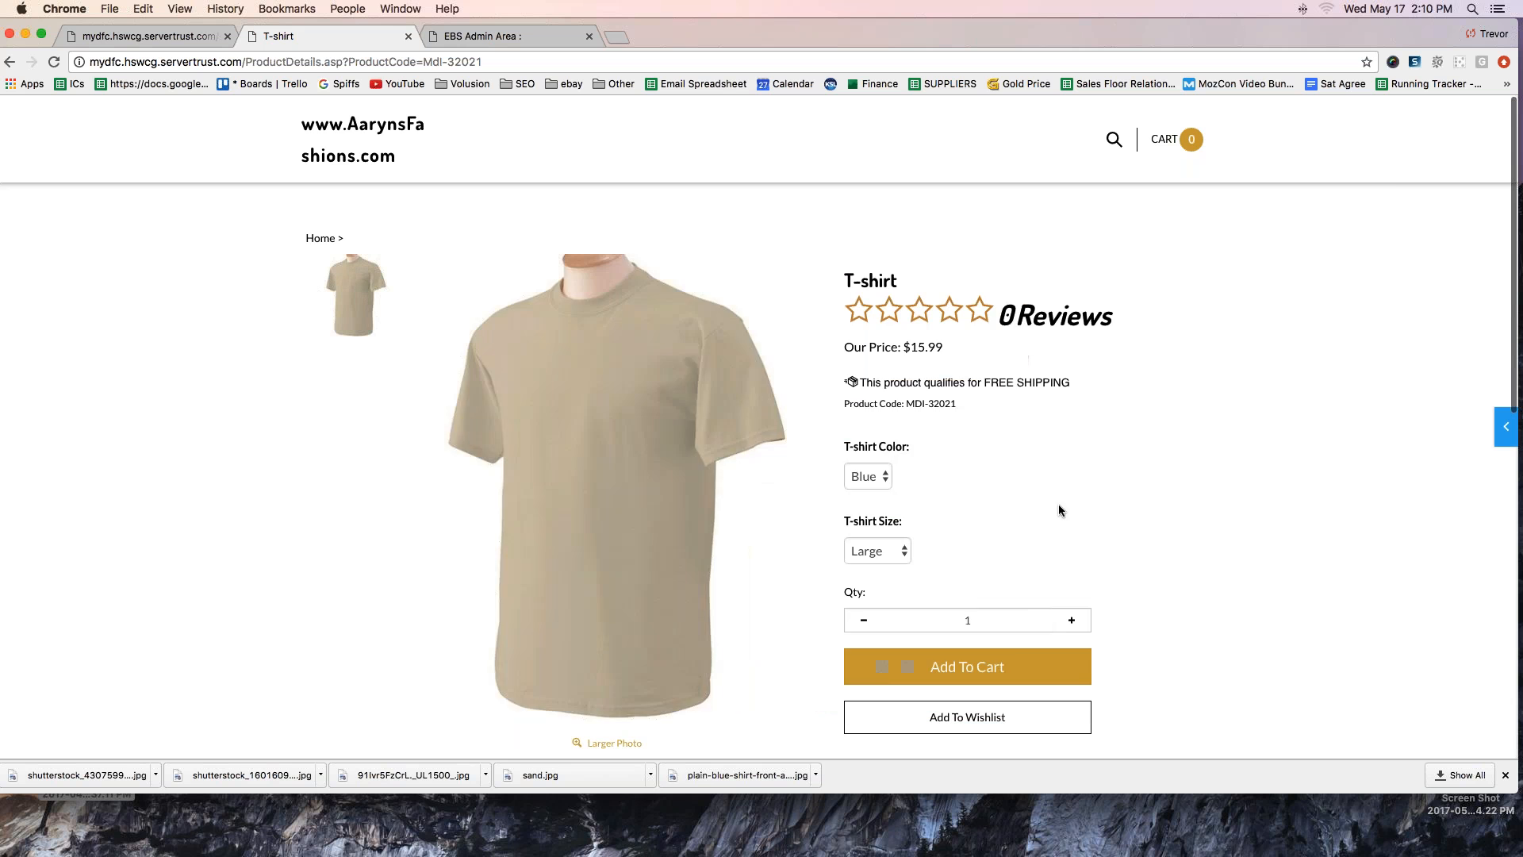
left_click_drag(845, 446, 923, 444)
left_click_drag(845, 520, 945, 521)
left_click(945, 520)
left_click(863, 476)
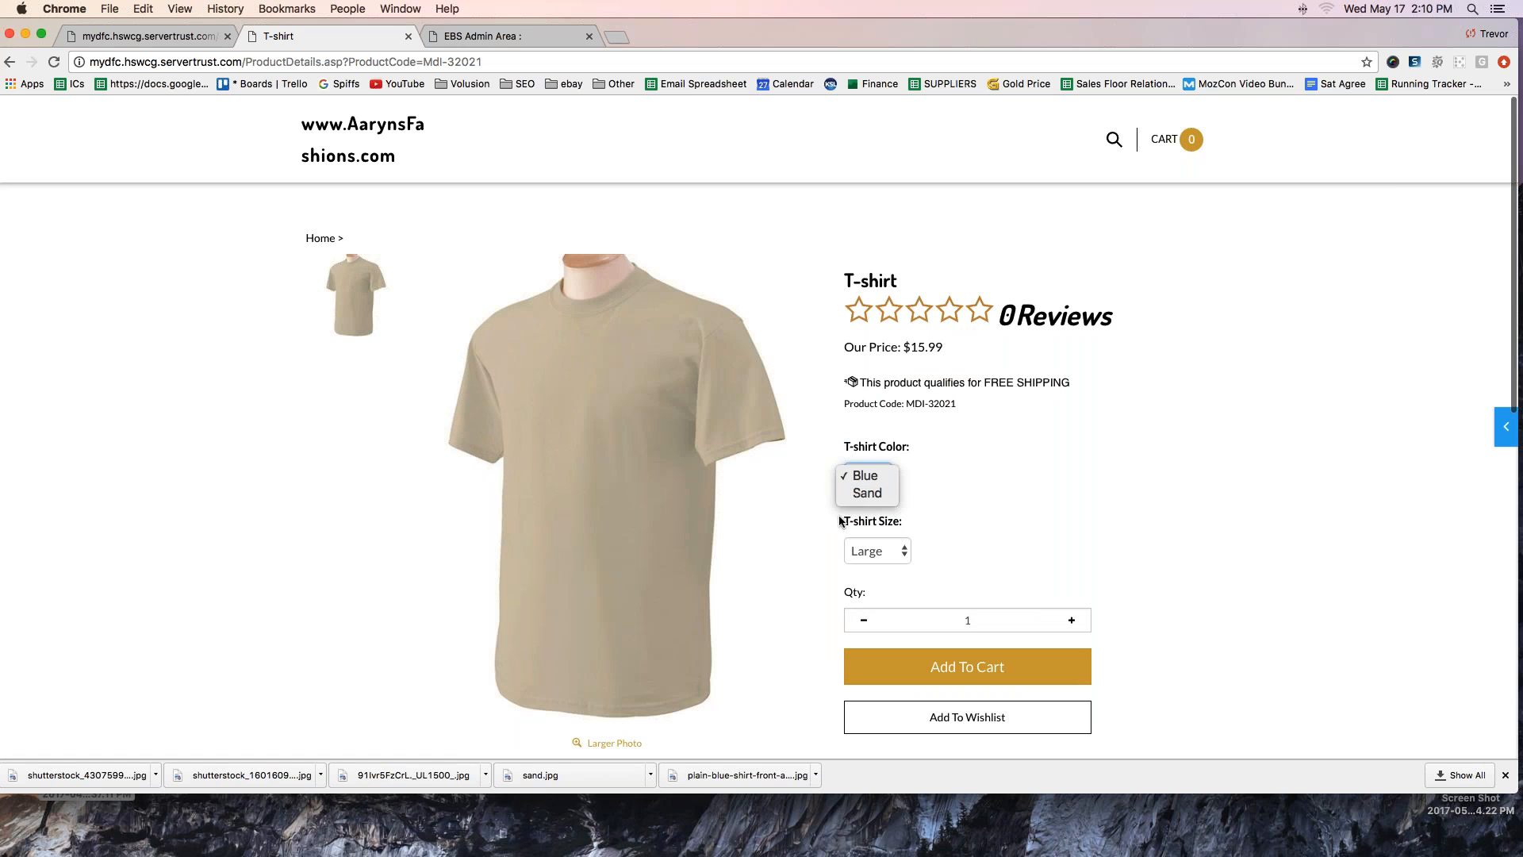
left_click(863, 476)
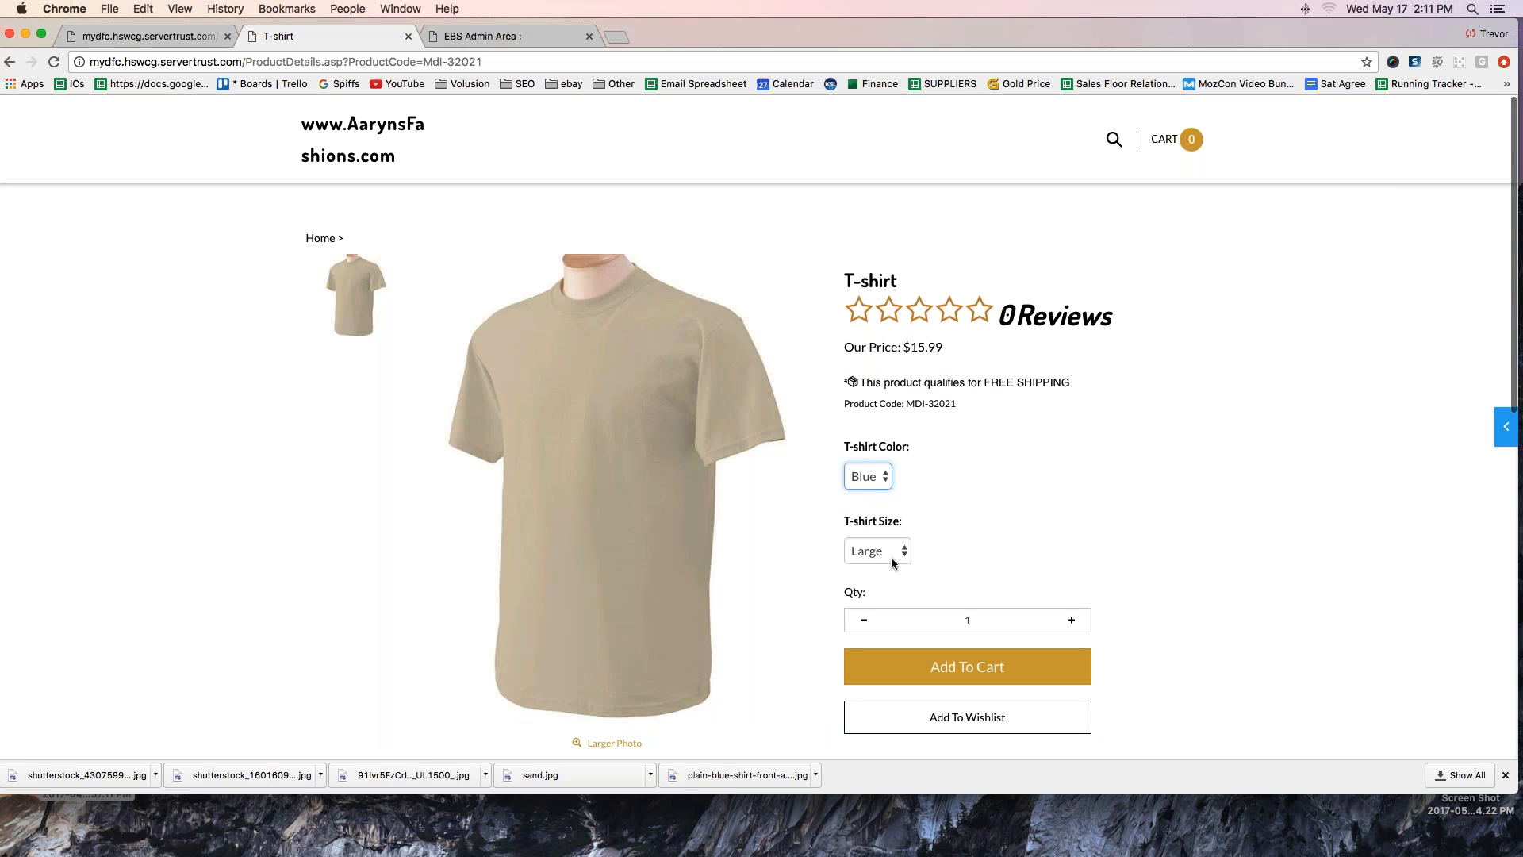
left_click(892, 562)
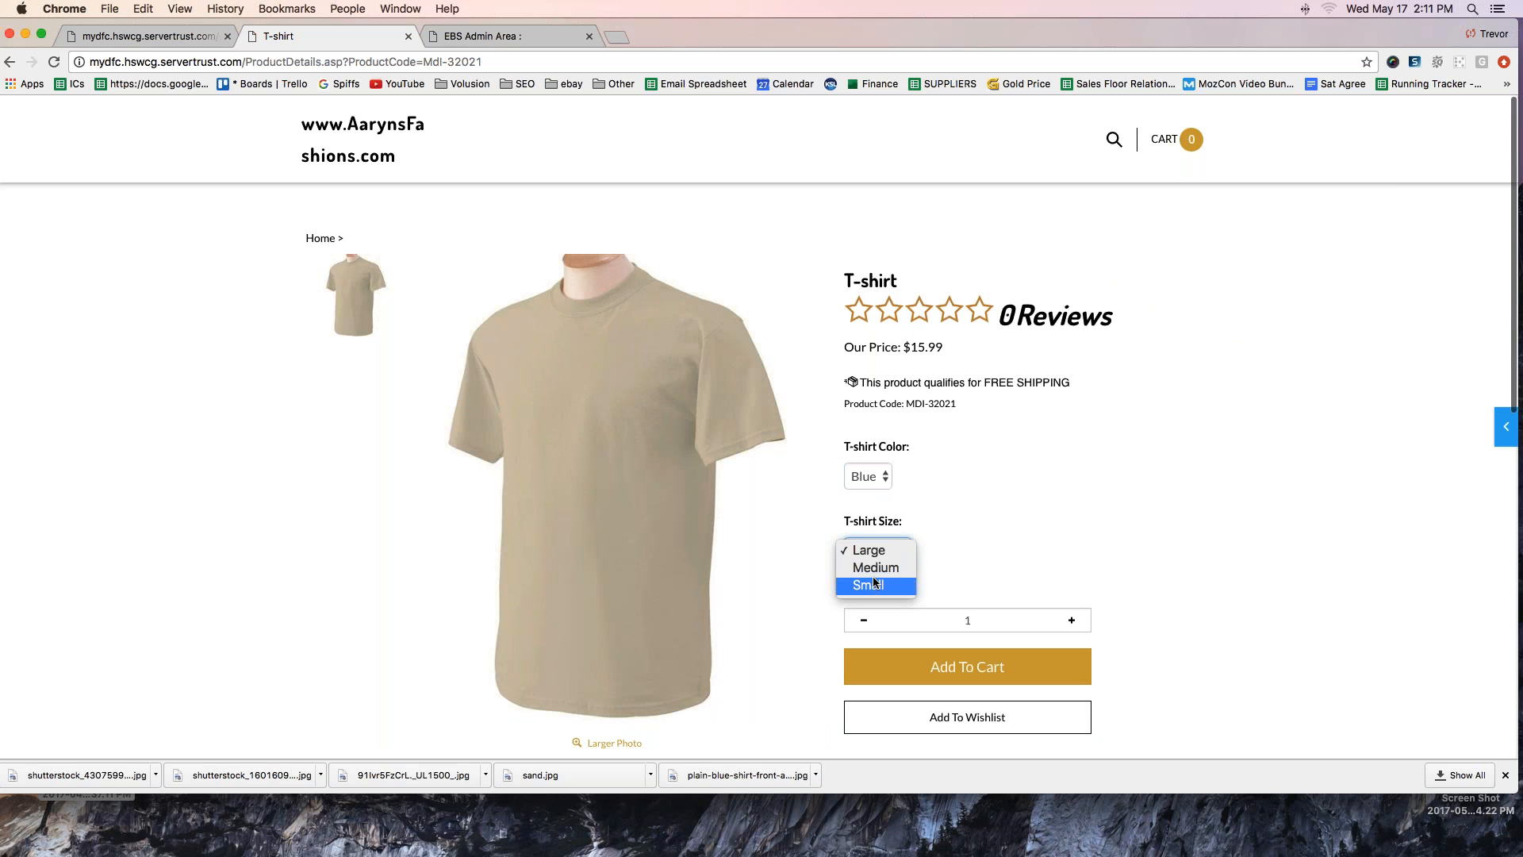
left_click(977, 533)
left_click(881, 550)
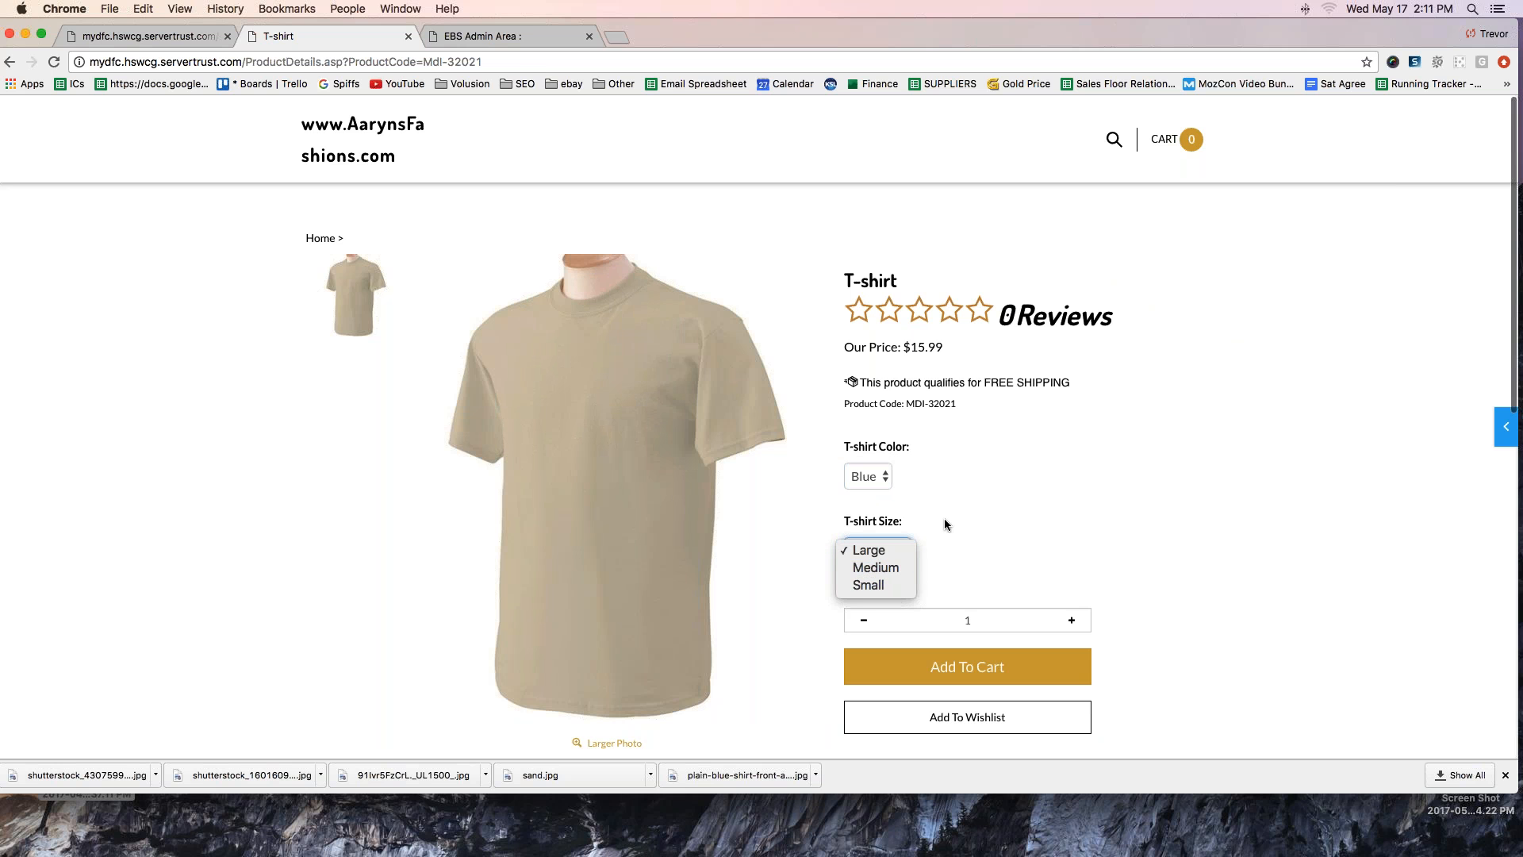
- Return from the live page to the T-shirt's admin record and open the options currently applied to MDI-32021
left_click(996, 542)
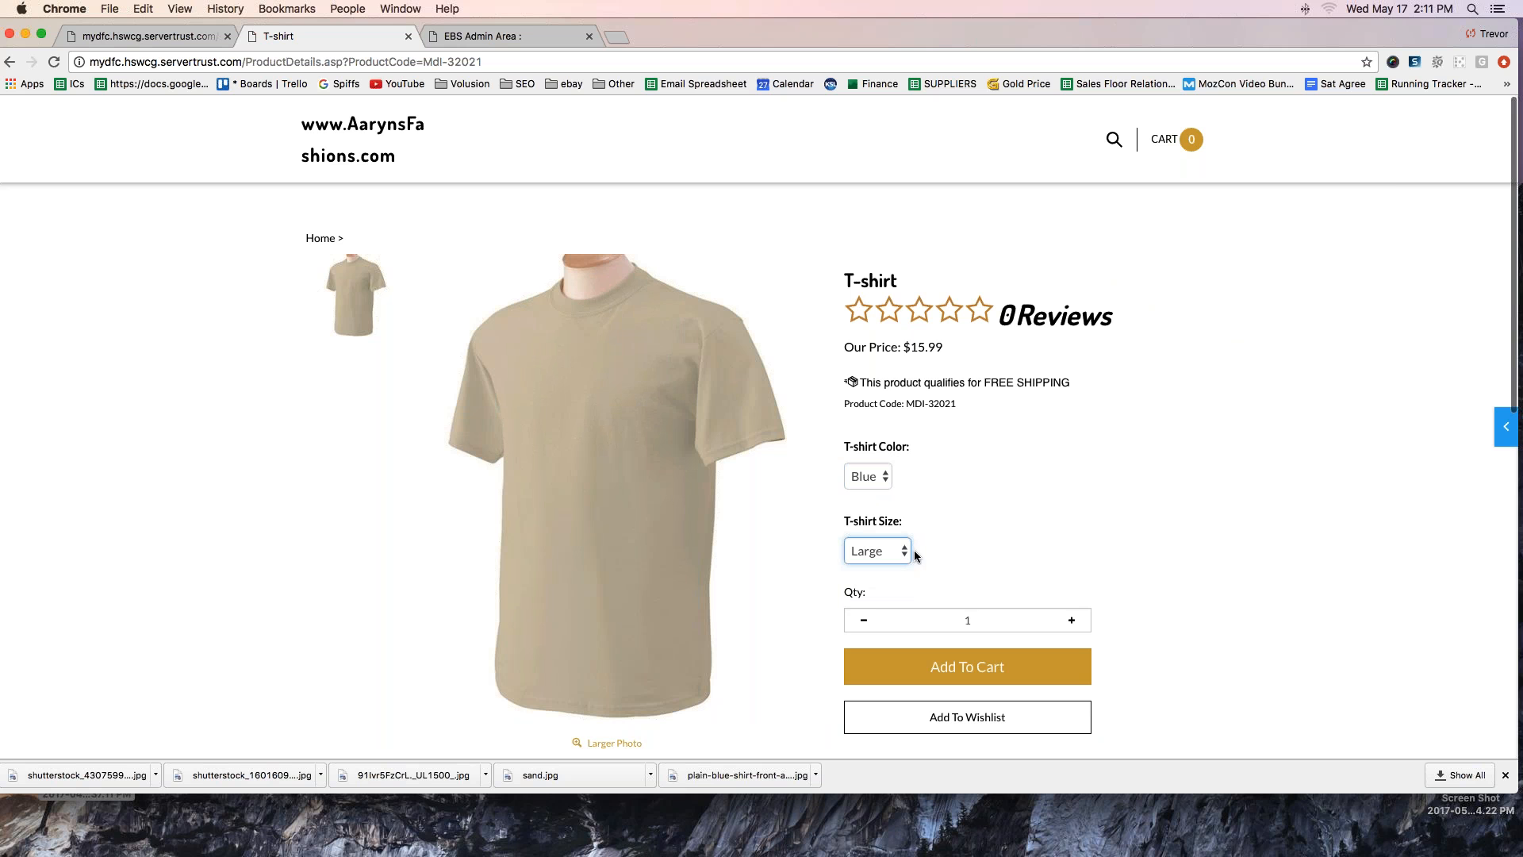
left_click(1505, 426)
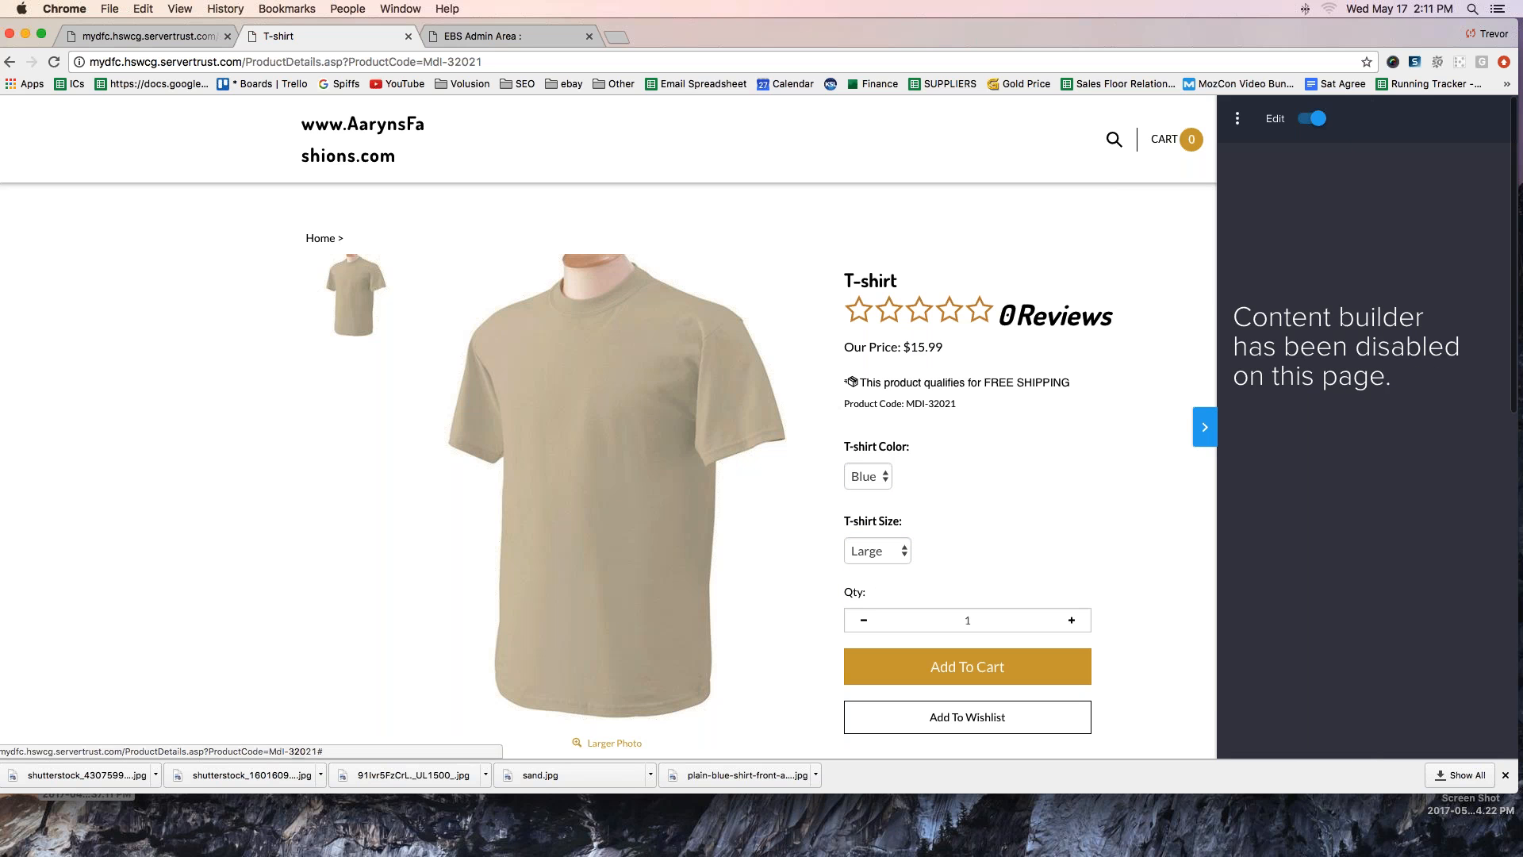
left_click(1238, 119)
left_click(1258, 164)
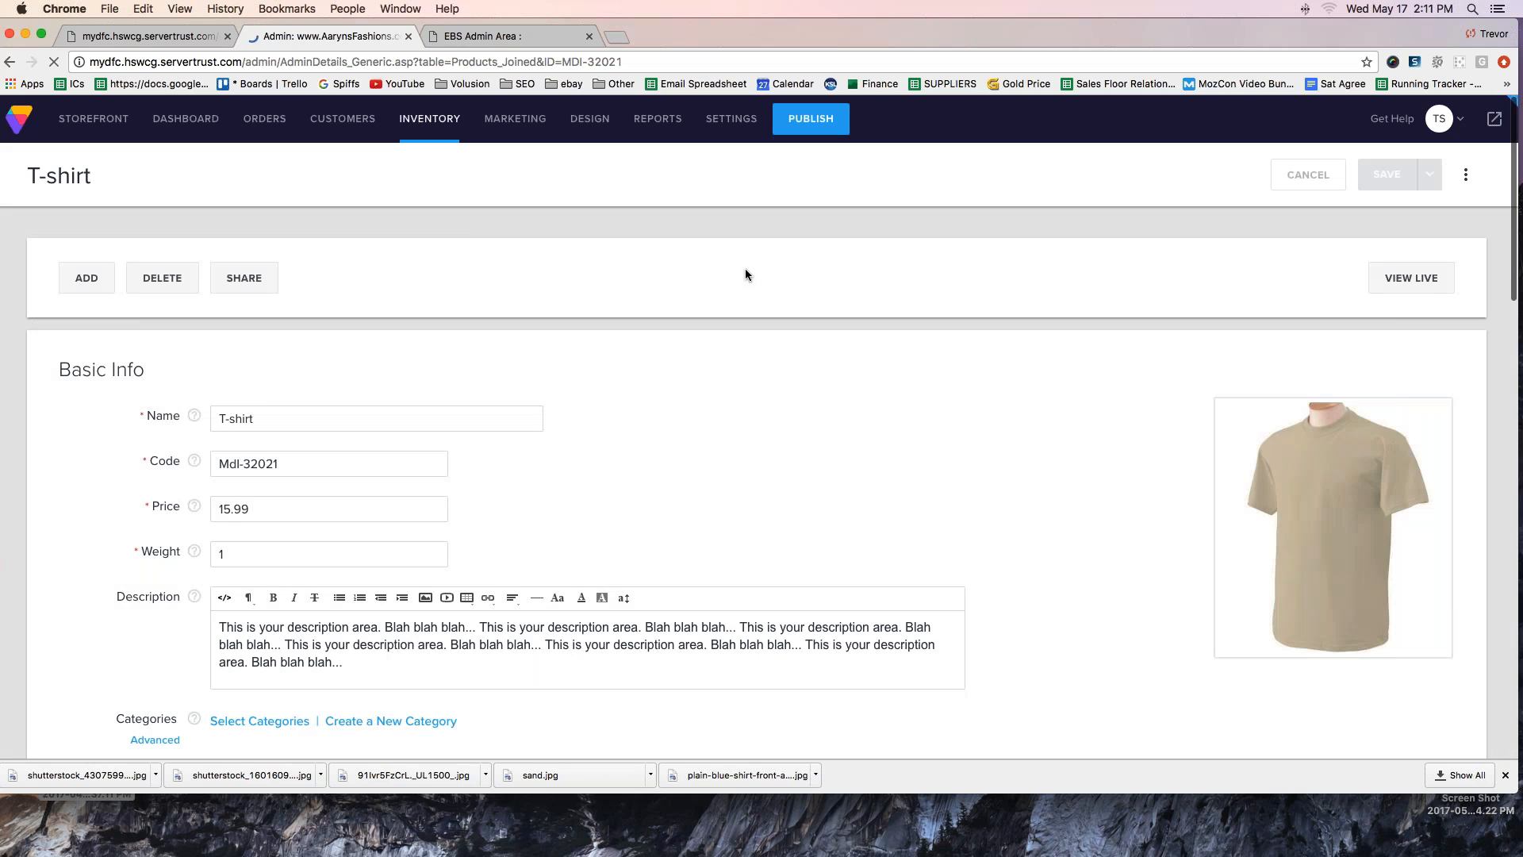
scroll(255, 398, "down", 5)
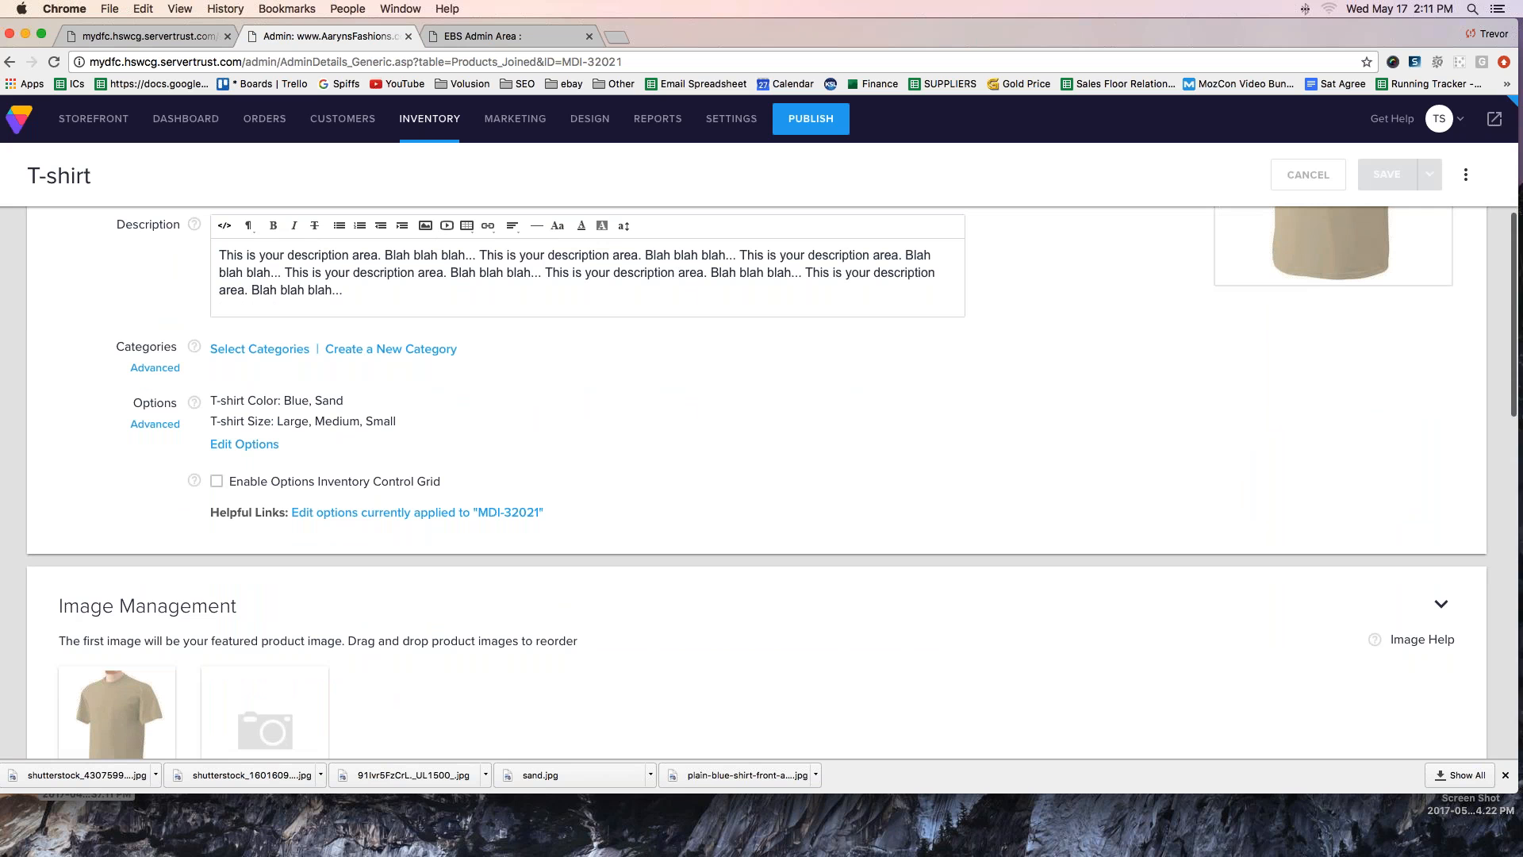
mouse_move(239, 539)
left_mouse_down()
mouse_move(425, 545)
mouse_move(203, 525)
mouse_move(503, 494)
mouse_move(548, 591)
left_mouse_up()
left_click(368, 515)
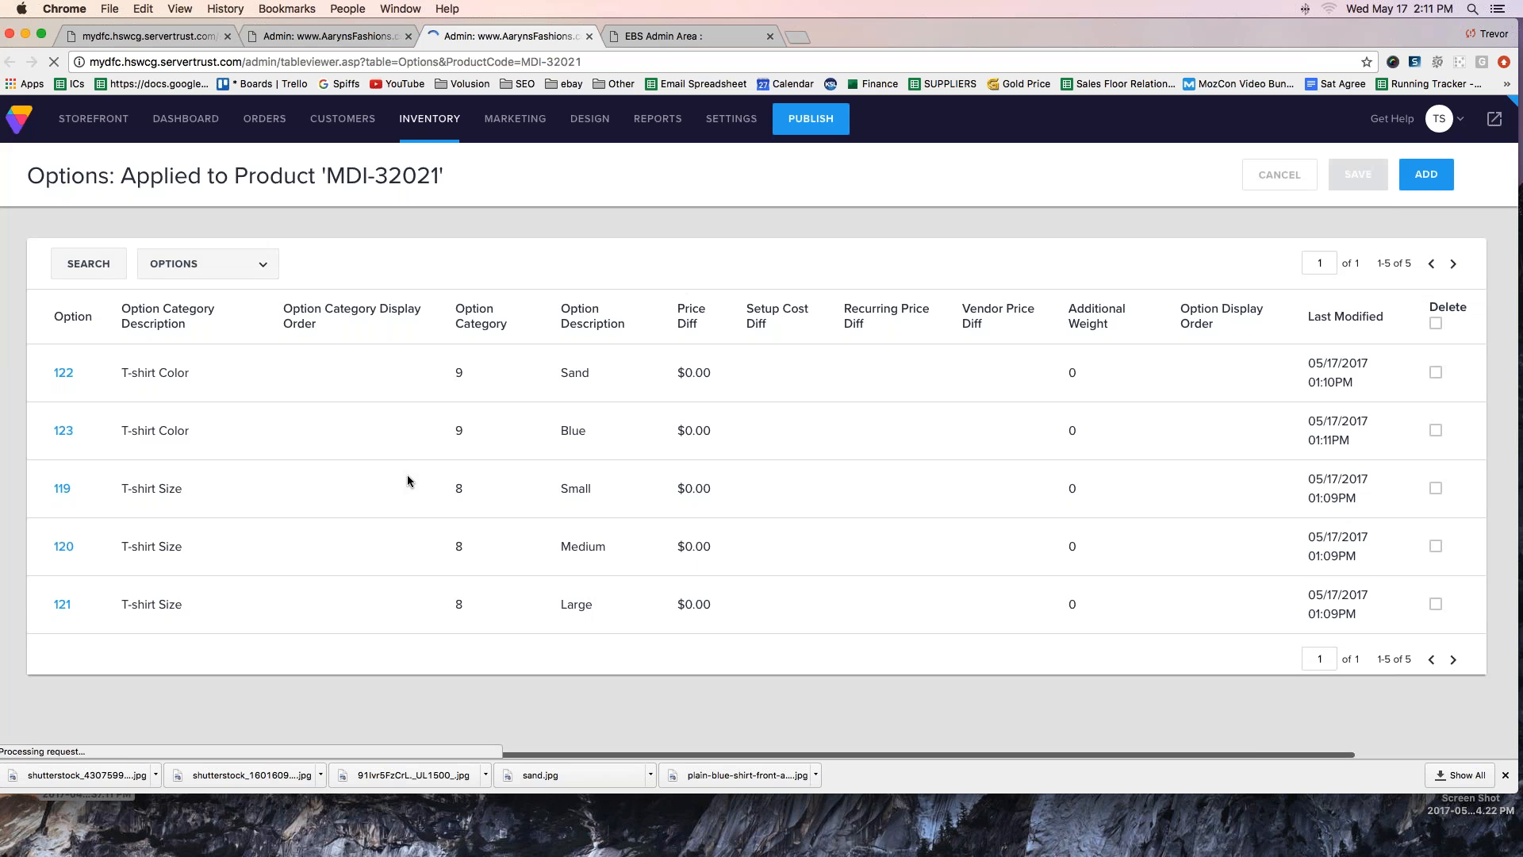
- Set the Option Display Order of the T-shirt sizes to 1 for Small, 2 for Medium and 3 for Large, and save
scroll(418, 469, "down", 1)
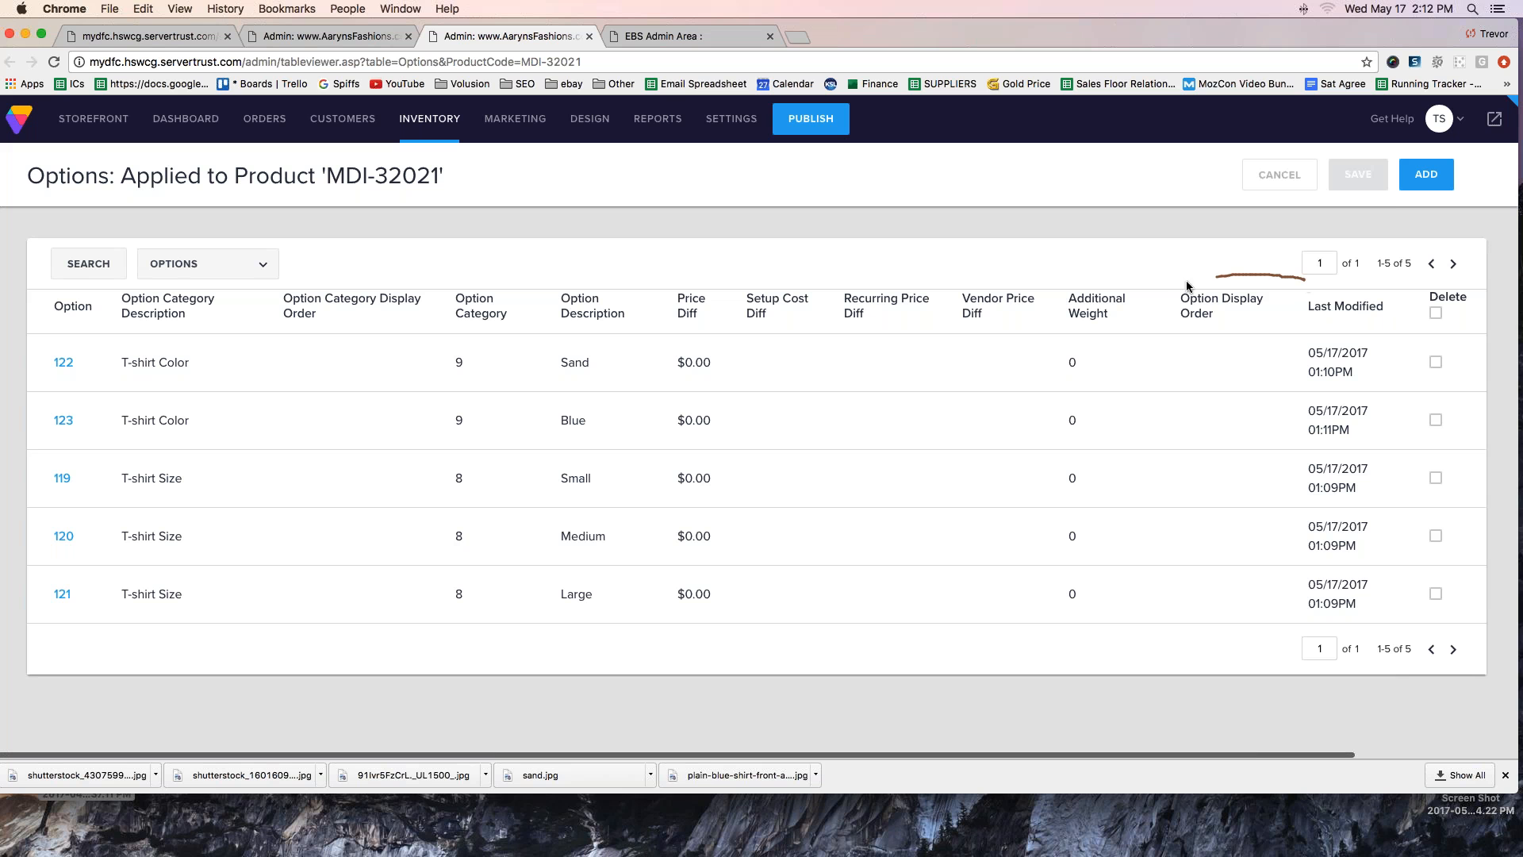
mouse_move(1152, 314)
left_mouse_down()
mouse_move(1234, 349)
mouse_move(1286, 284)
left_mouse_up()
left_click(1198, 341)
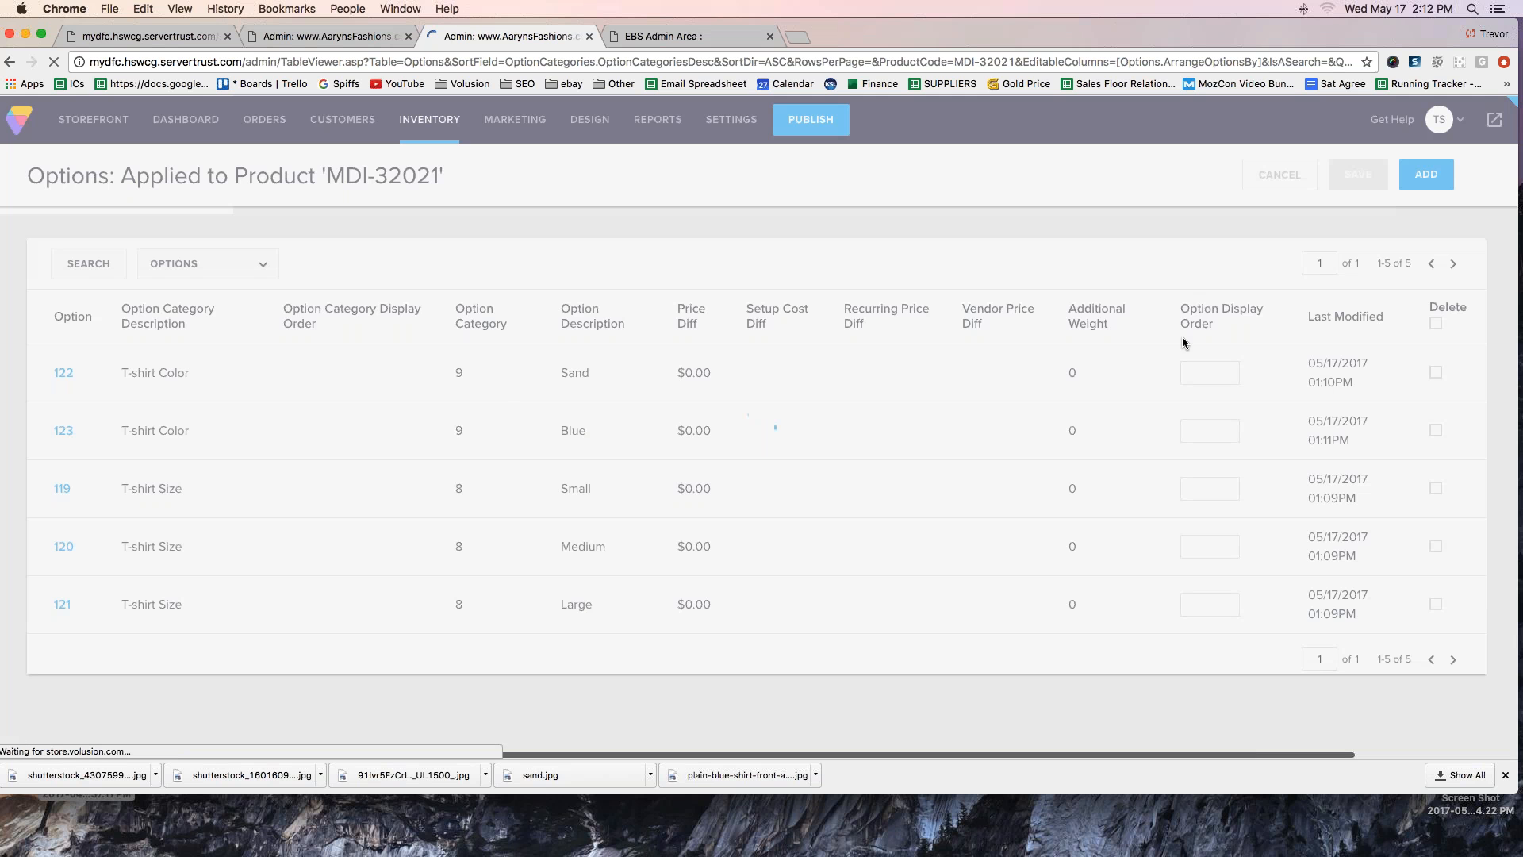
left_click(1215, 481)
key("Tab")
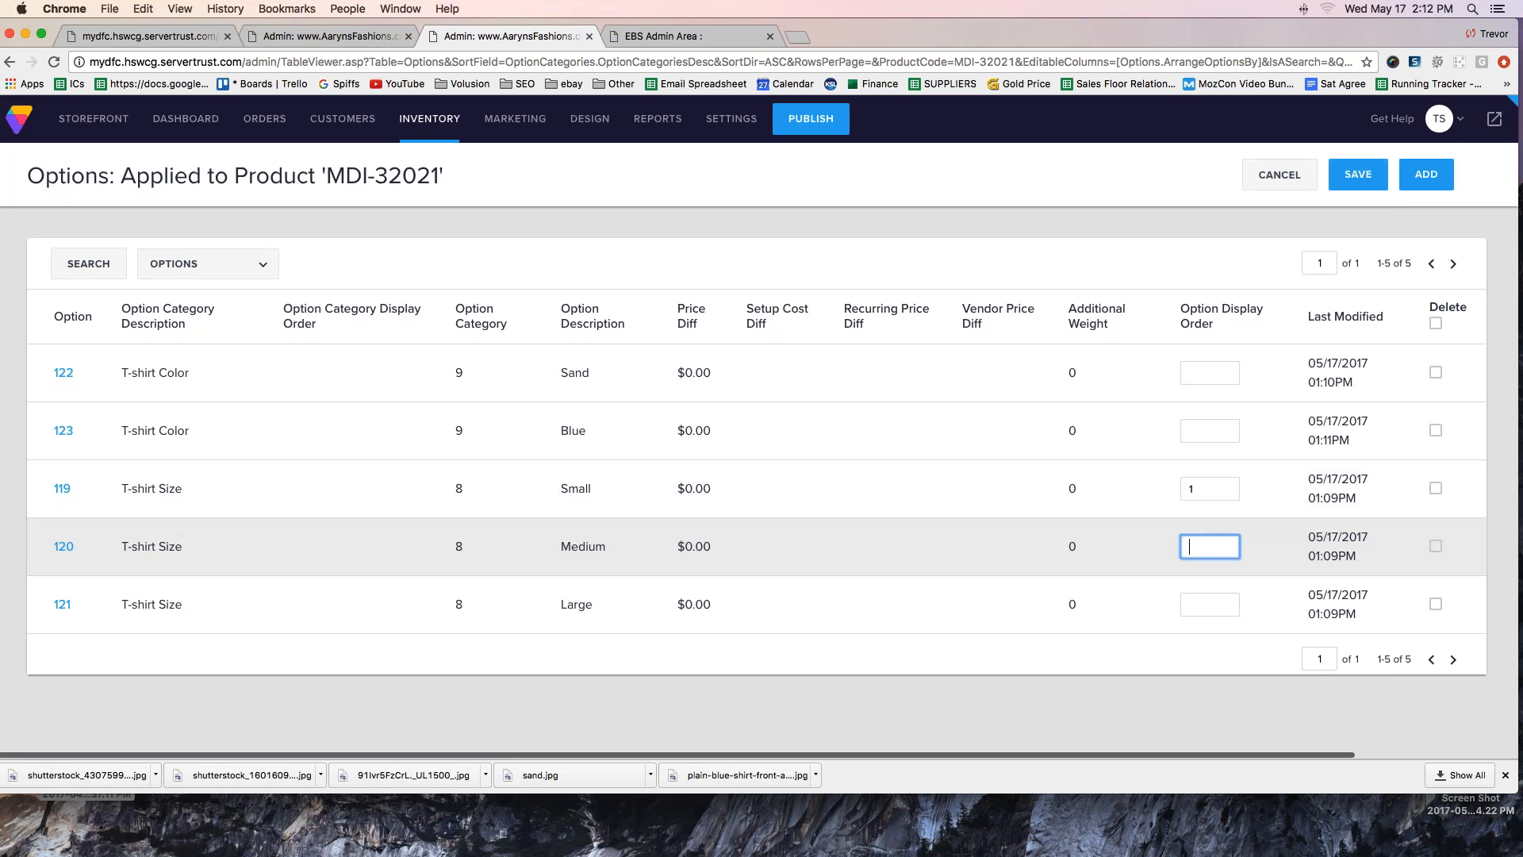
left_click(1207, 607)
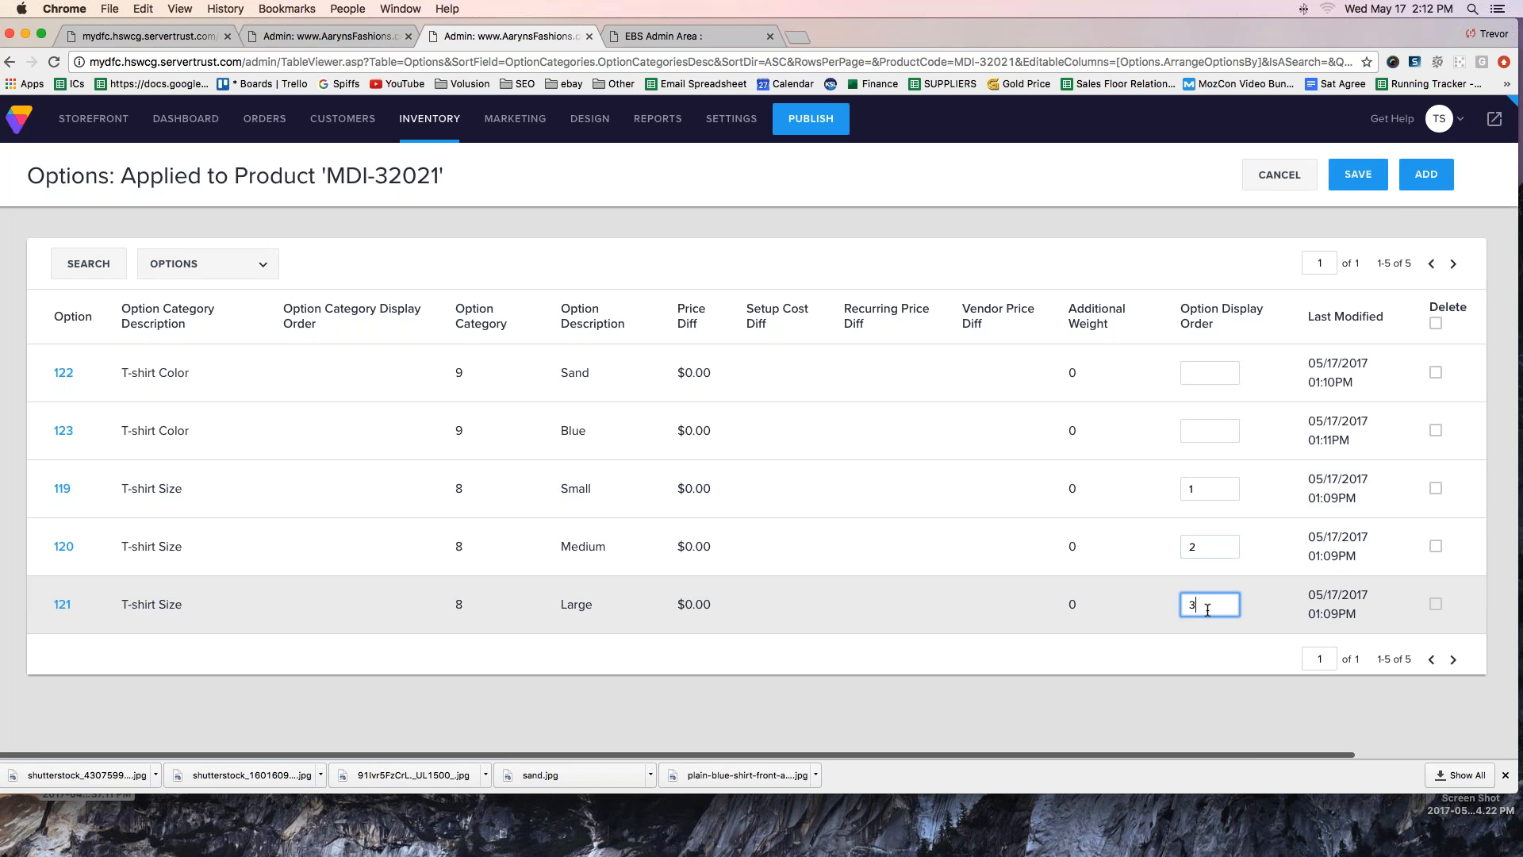
left_click(1111, 673)
left_click(1362, 185)
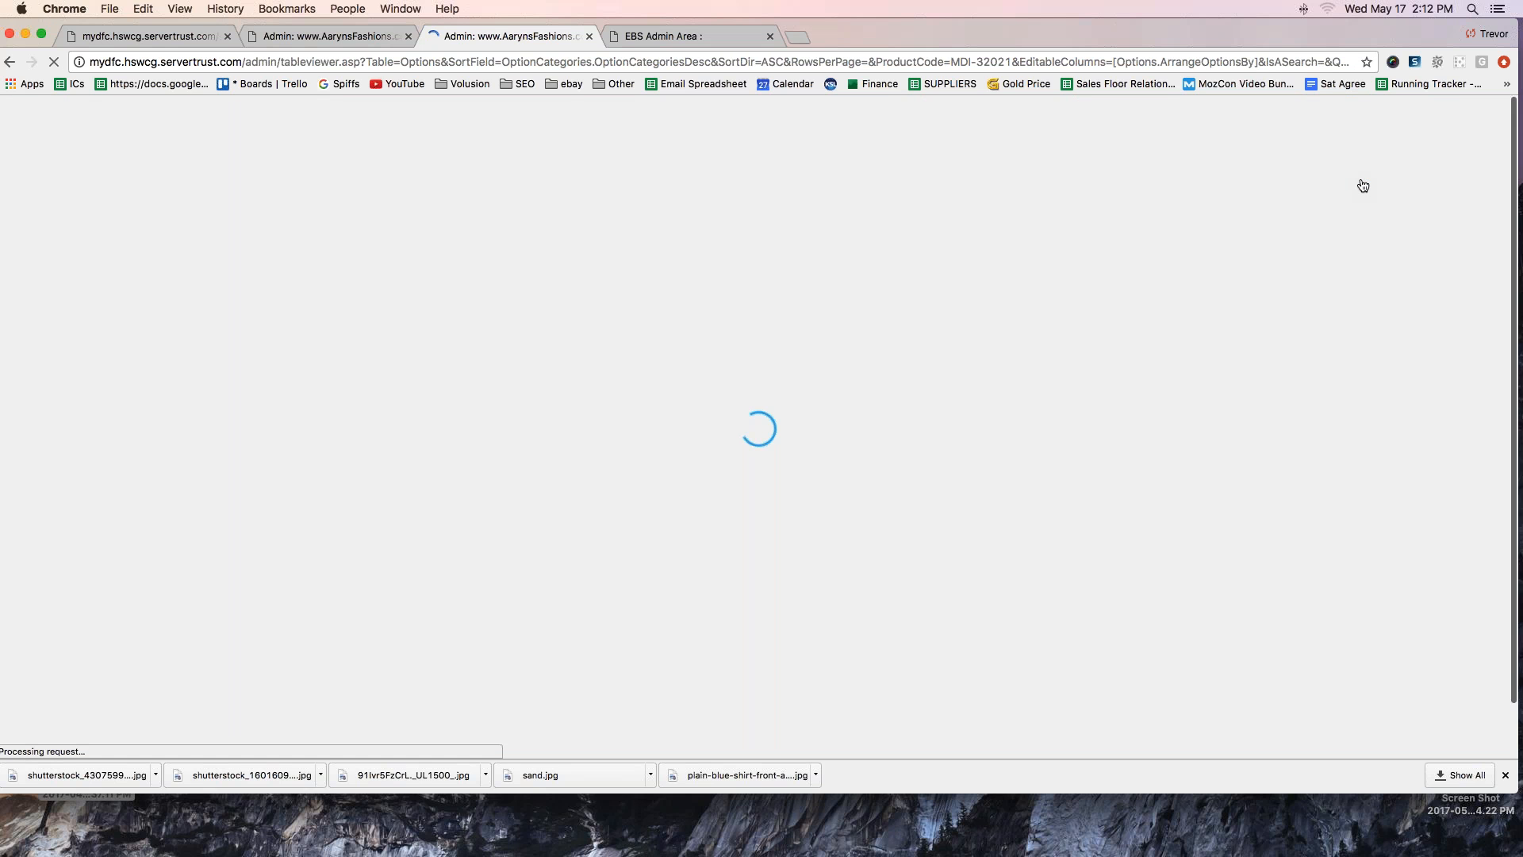
- Return to the T-shirt's admin record and examine its Image Management section and the Blue and Sand rows under Option Color Swatches
left_click(354, 37)
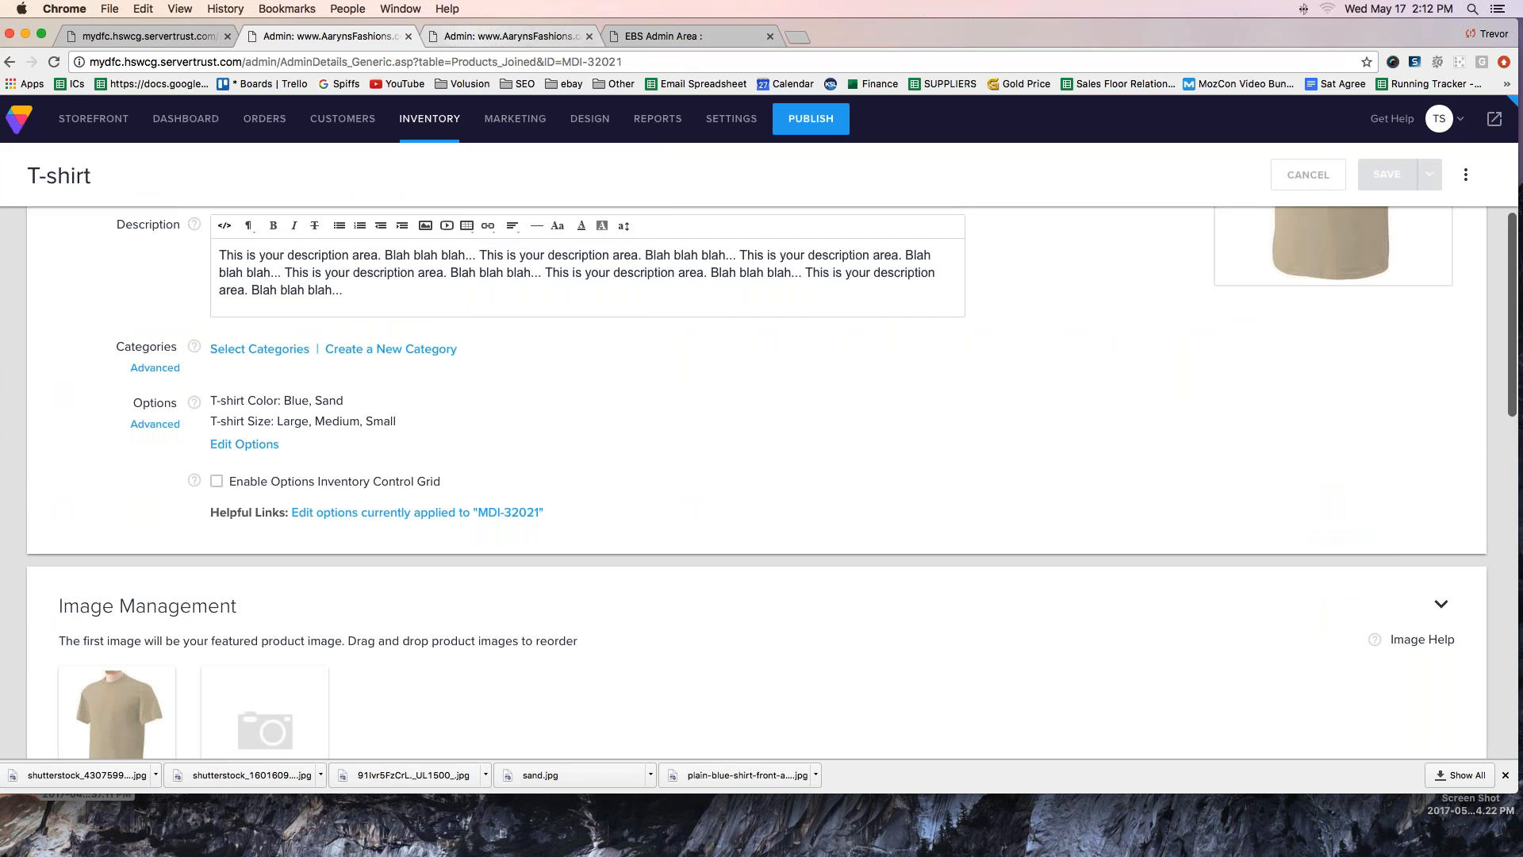
scroll(757, 476, "down", 10)
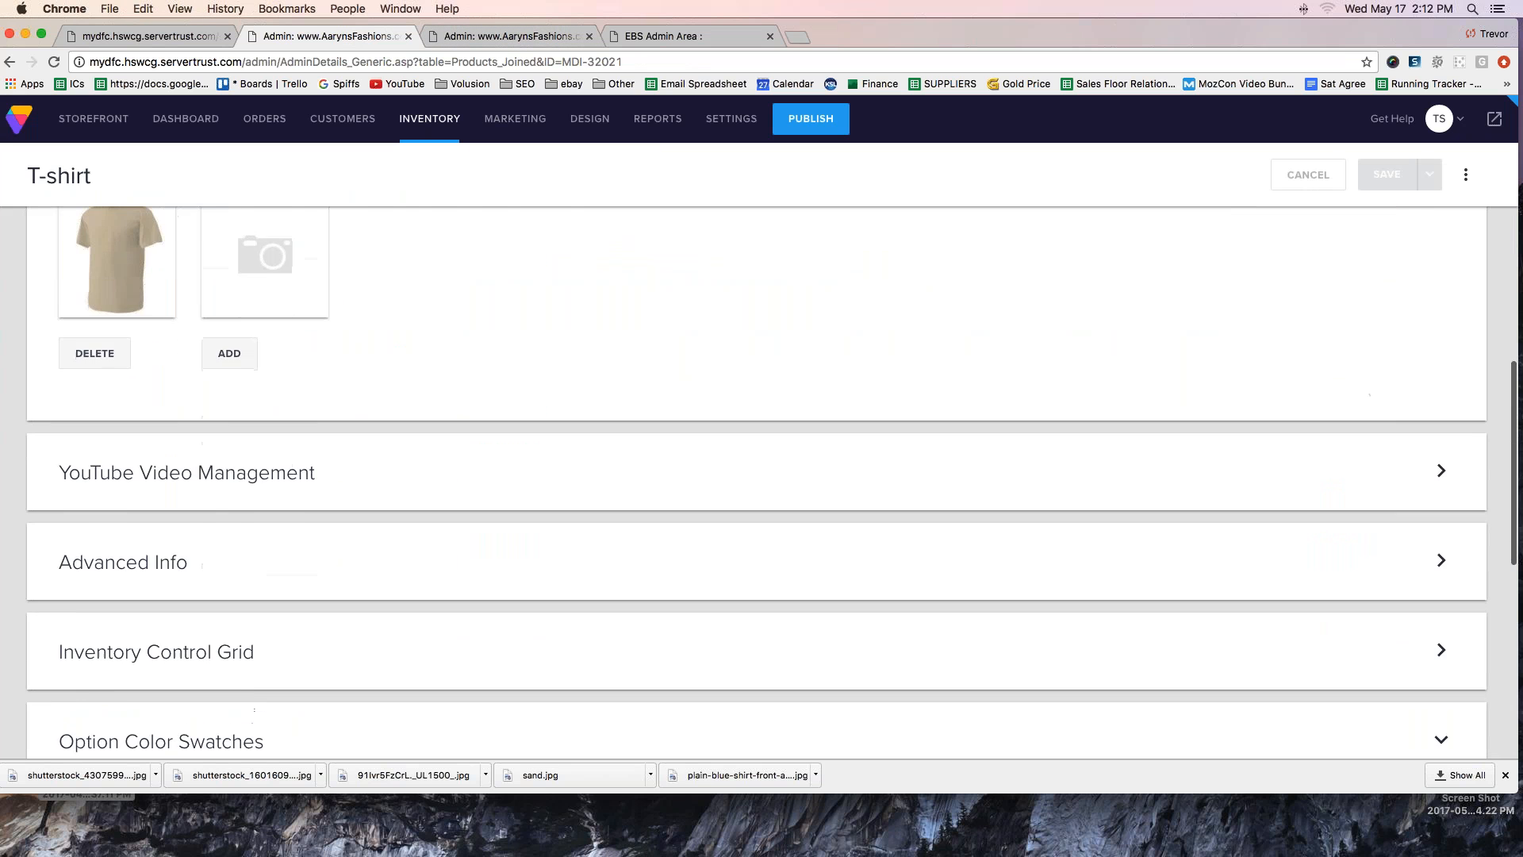
scroll(757, 476, "up", 12)
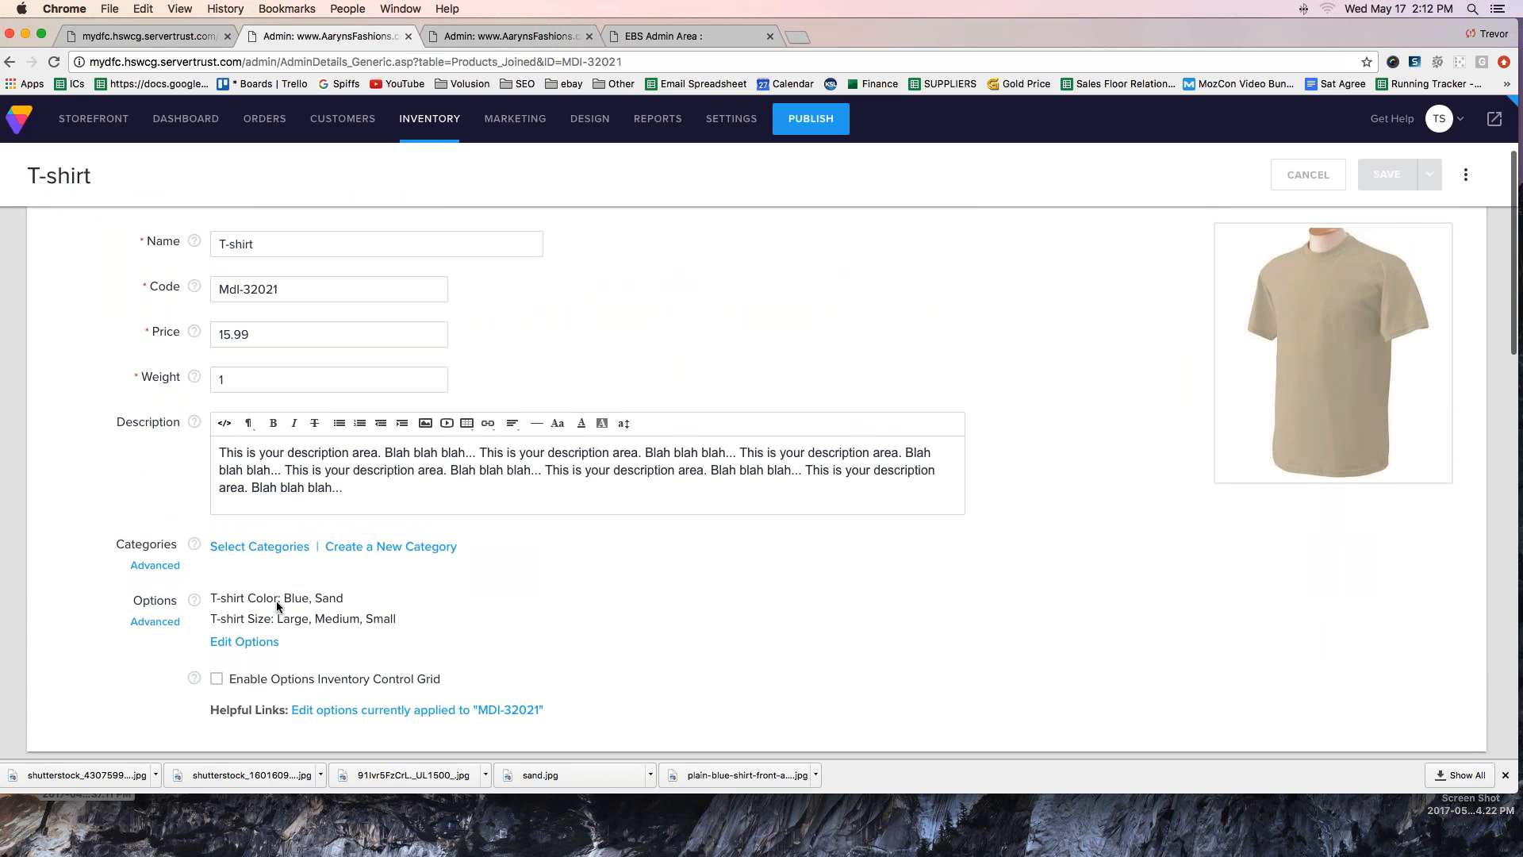
scroll(270, 599, "down", 8)
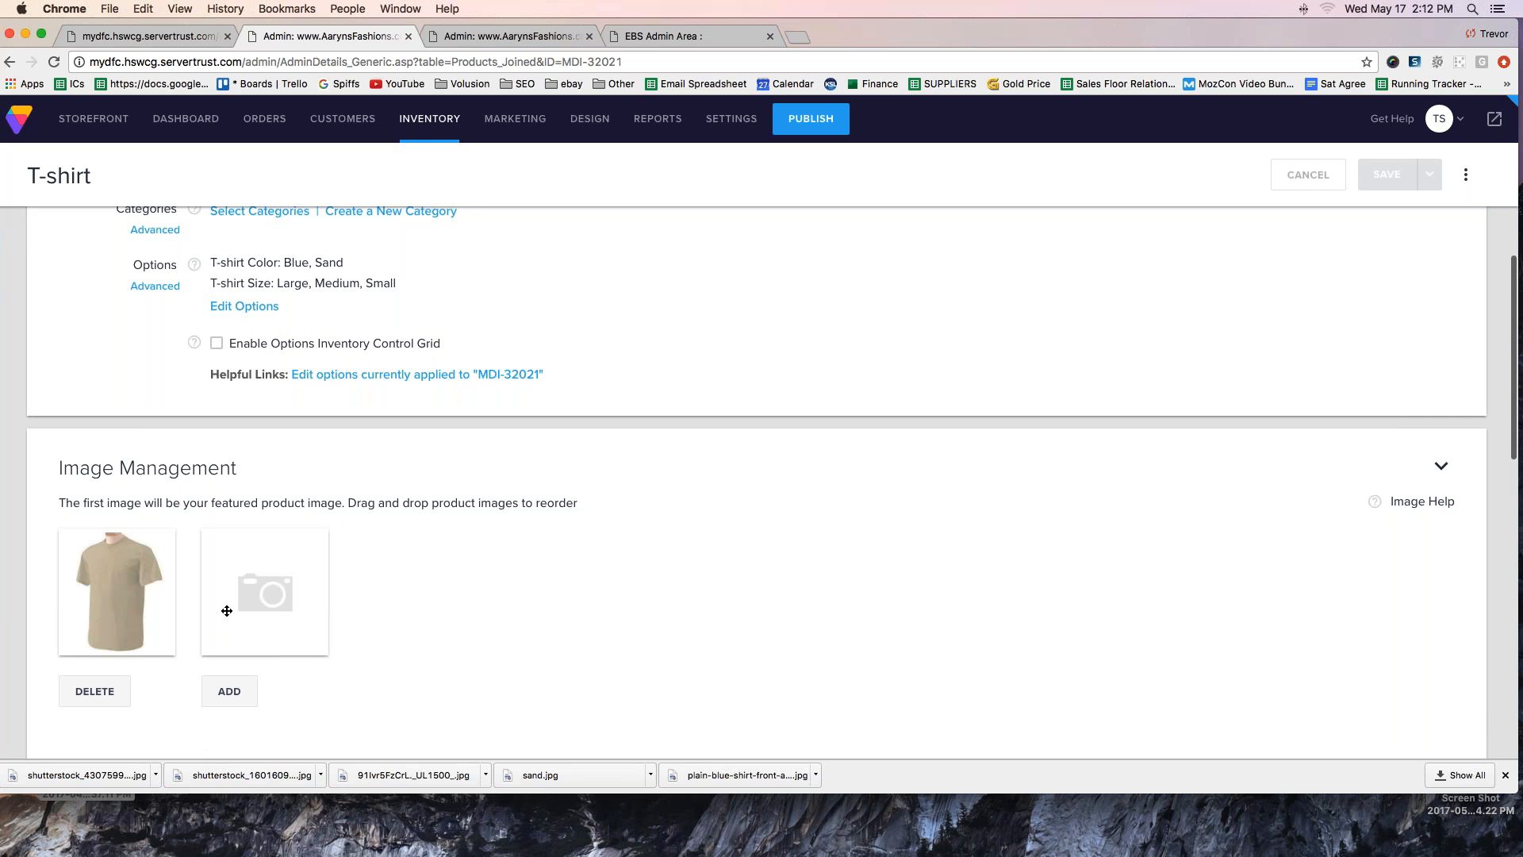
scroll(227, 608, "down", 3)
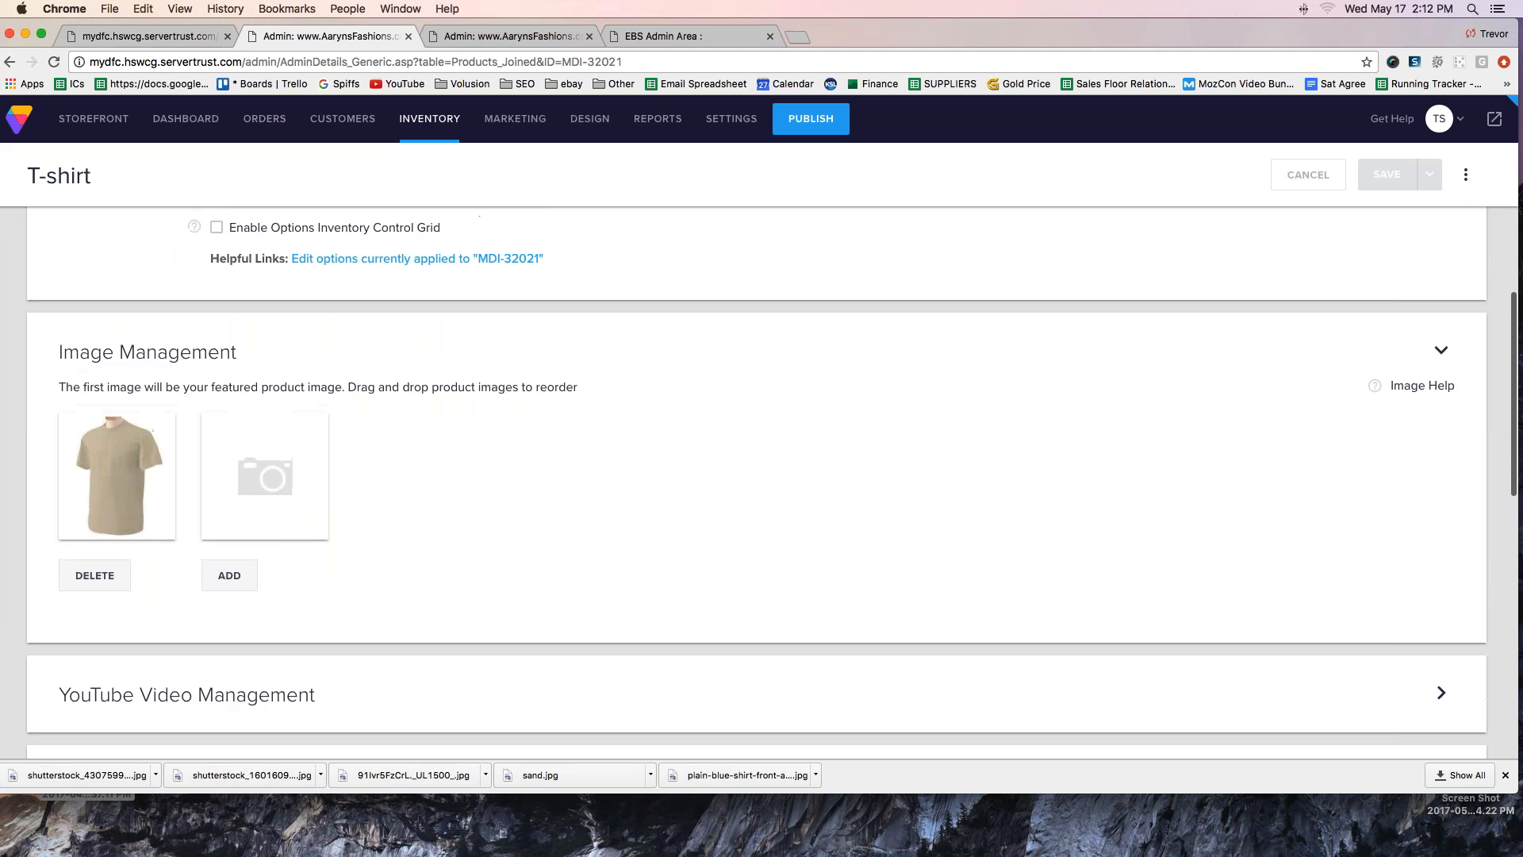
left_click_drag(59, 352, 244, 355)
scroll(248, 496, "down", 9)
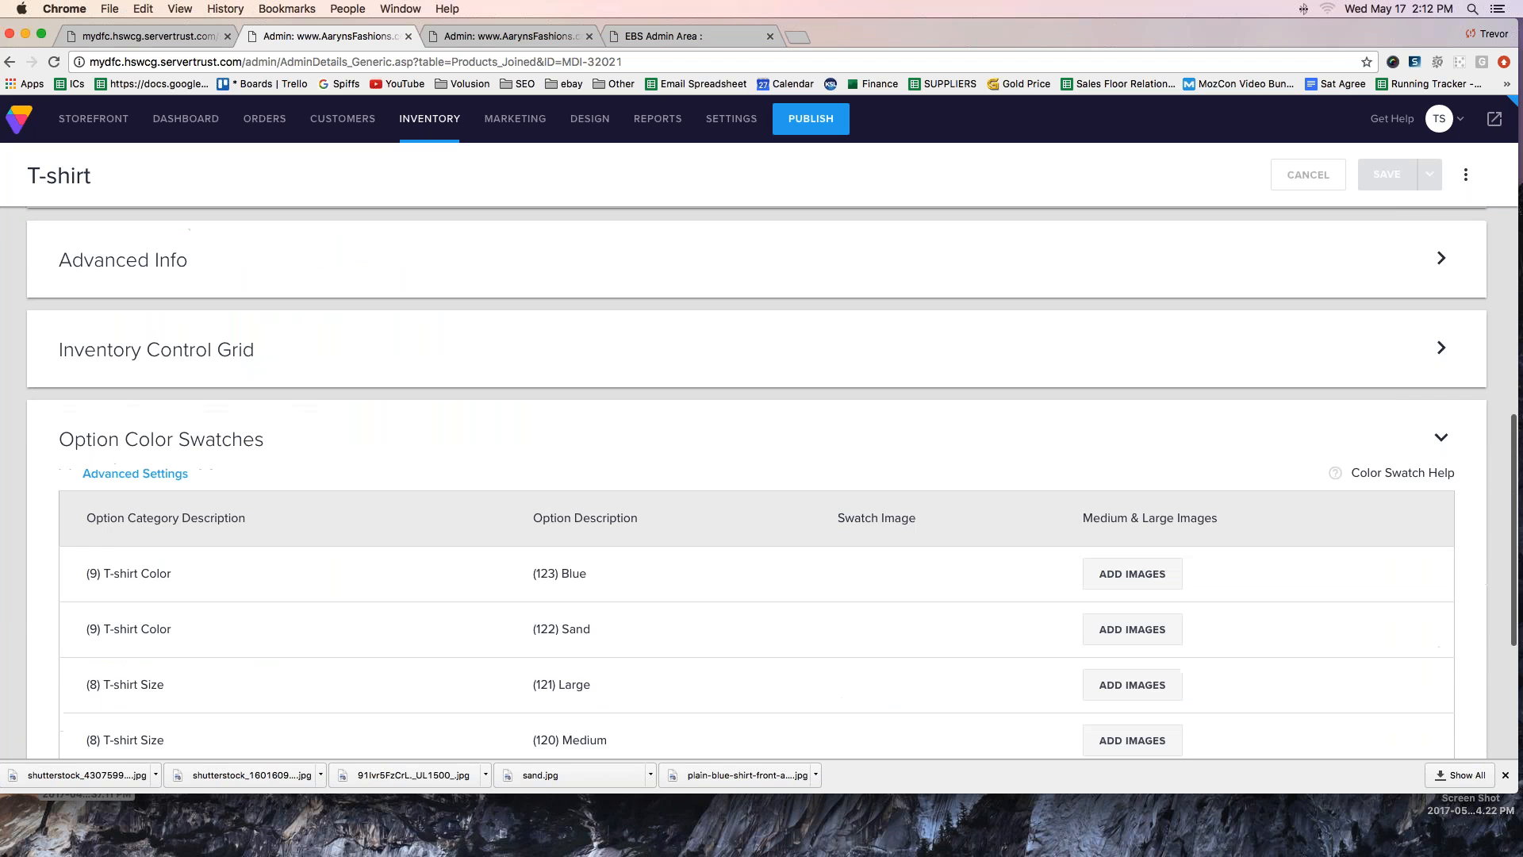
scroll(250, 500, "down", 2)
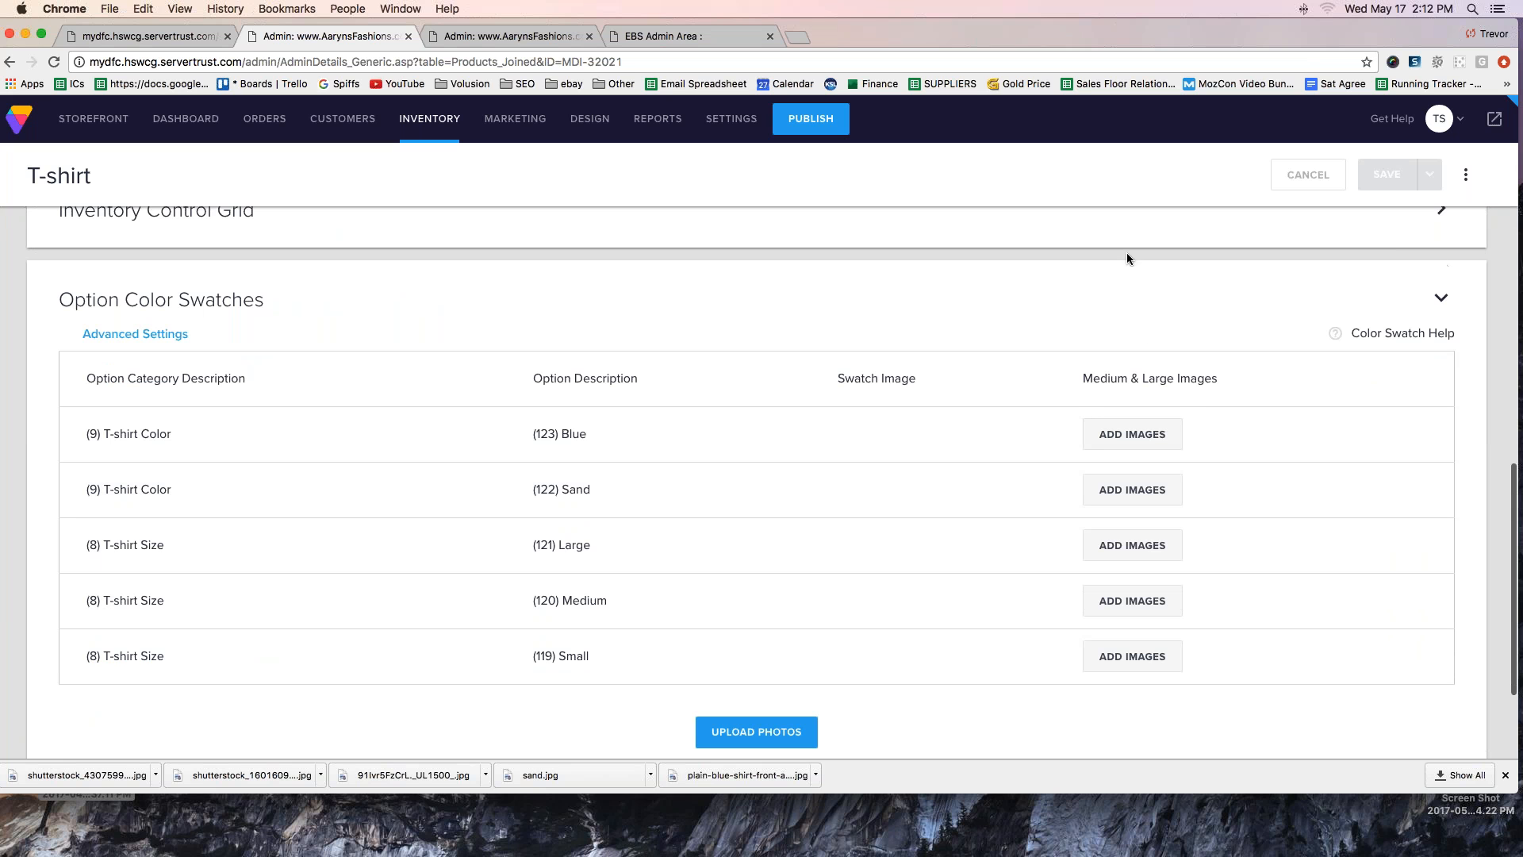
mouse_move(266, 266)
left_mouse_down()
mouse_move(77, 255)
mouse_move(38, 314)
mouse_move(287, 311)
mouse_move(248, 252)
left_mouse_up()
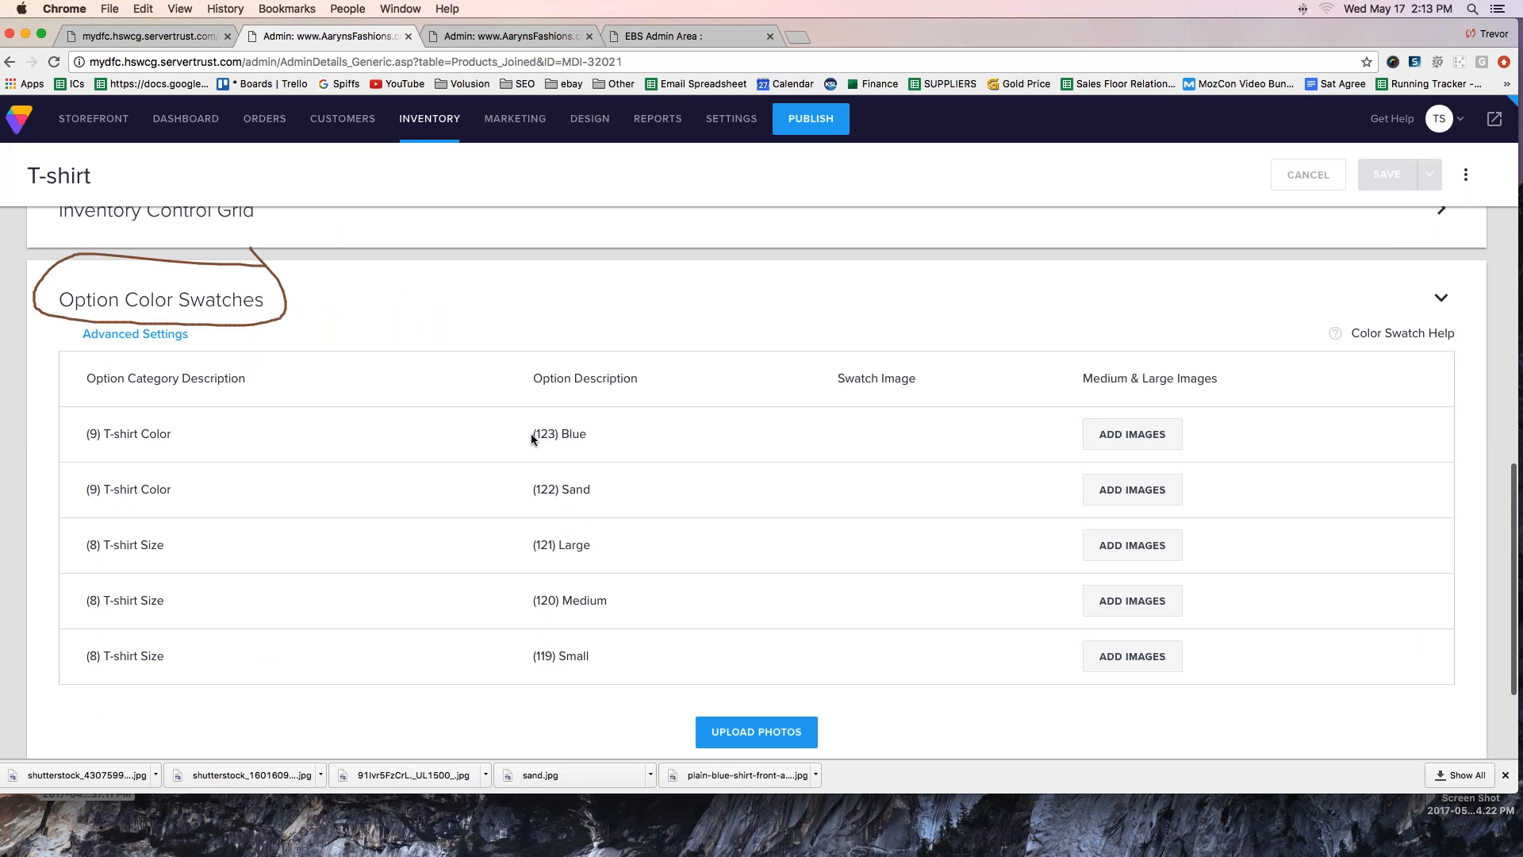
left_click_drag(467, 434, 515, 434)
left_click_drag(468, 488, 519, 491)
key("Escape")
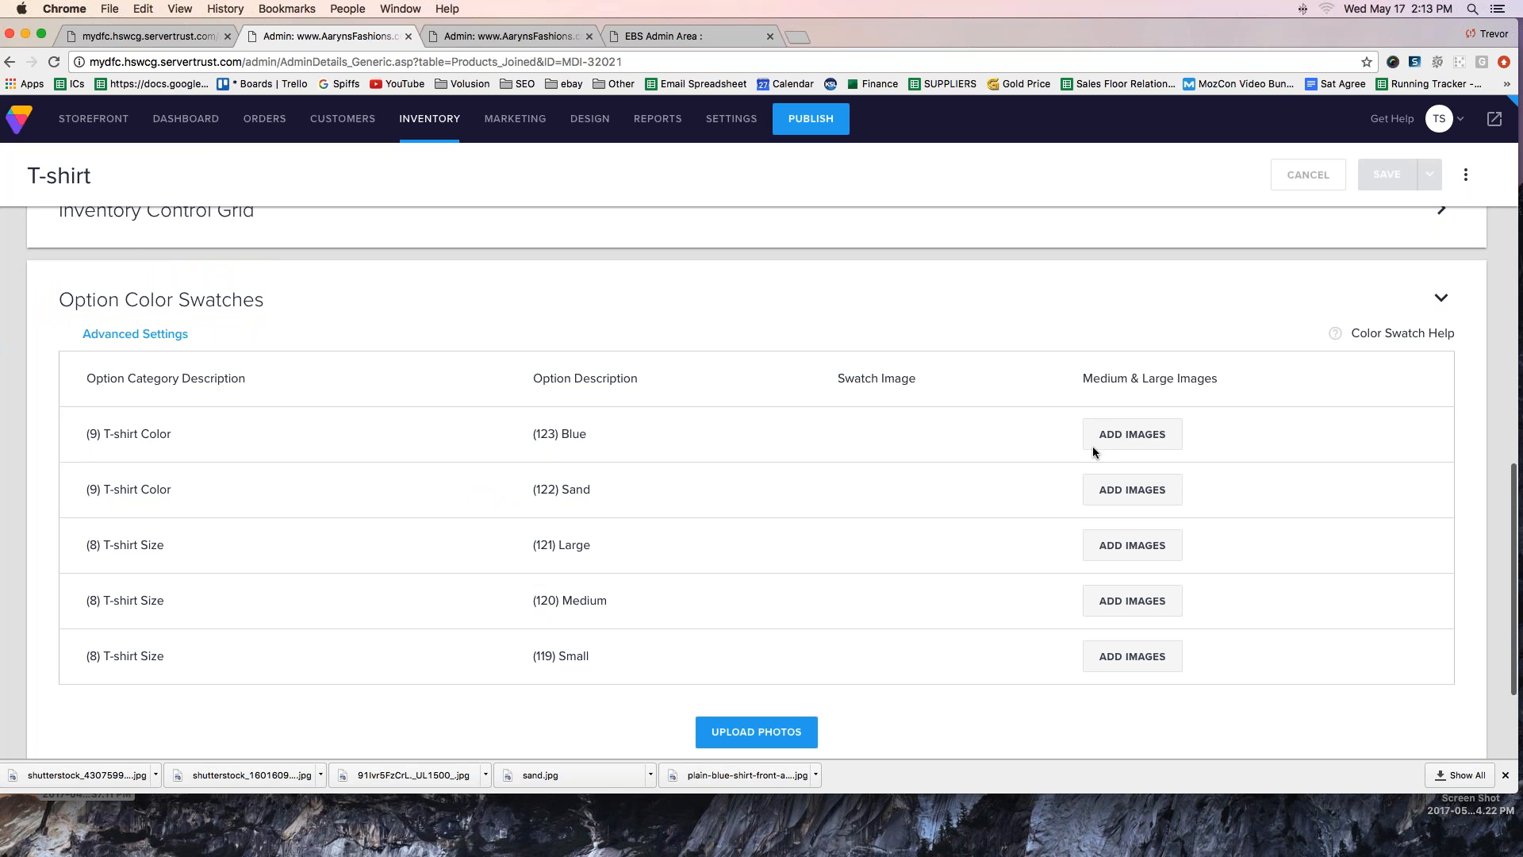
- Open the swatch and medium & large image upload fields for the Blue T-shirt Color option
left_click(1144, 435)
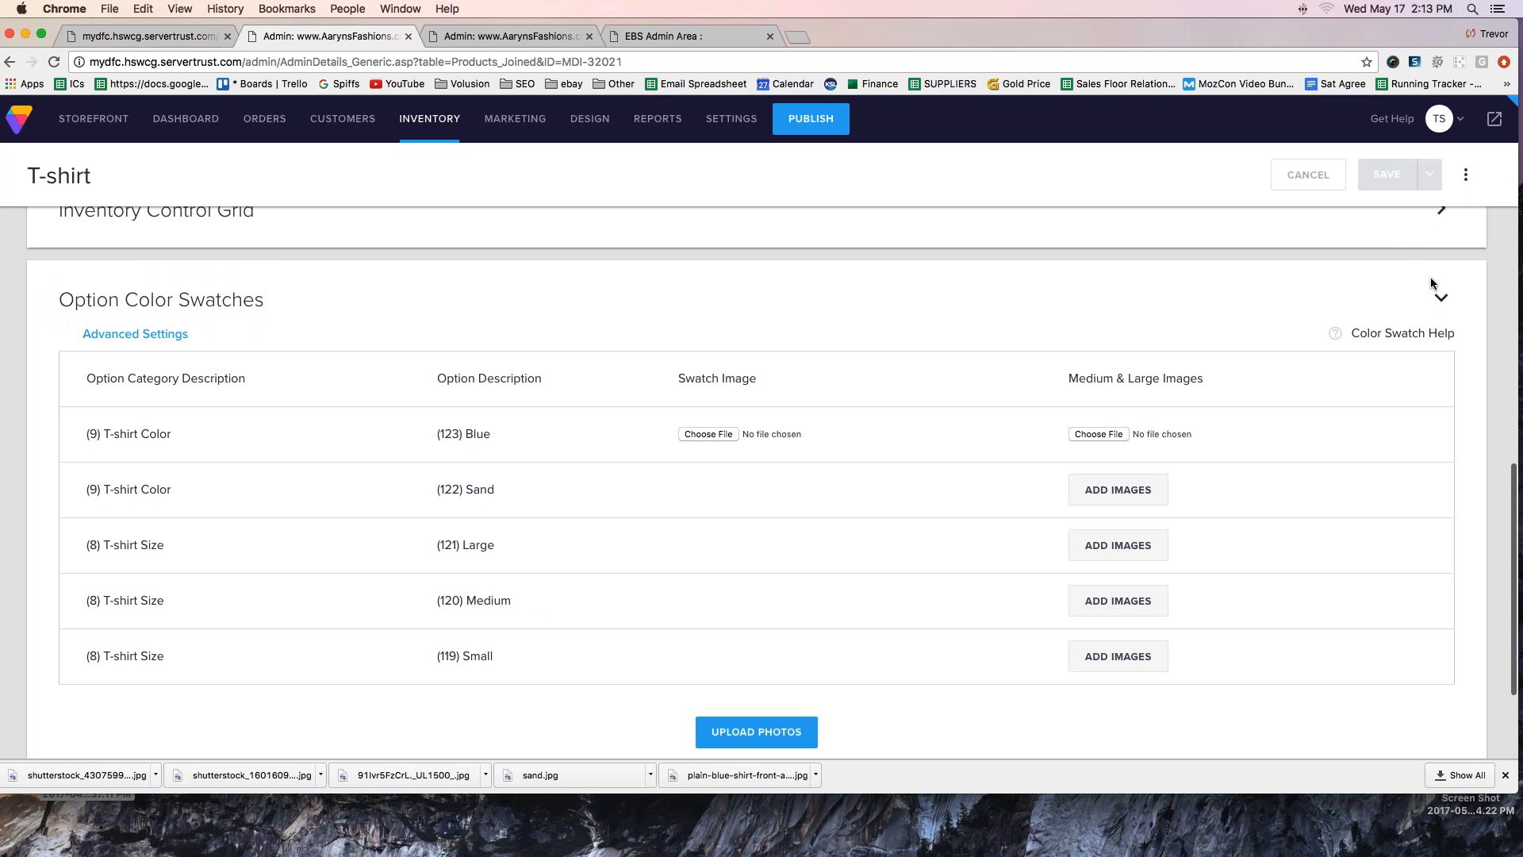
left_click_drag(646, 405, 646, 441)
mouse_move(1001, 418)
left_mouse_down()
mouse_move(1022, 435)
mouse_move(1013, 467)
mouse_move(1055, 468)
left_mouse_up()
left_click(1506, 254)
- Choose sand.jpg from Downloads as the Blue option's swatch image and its medium & large image
left_click(688, 435)
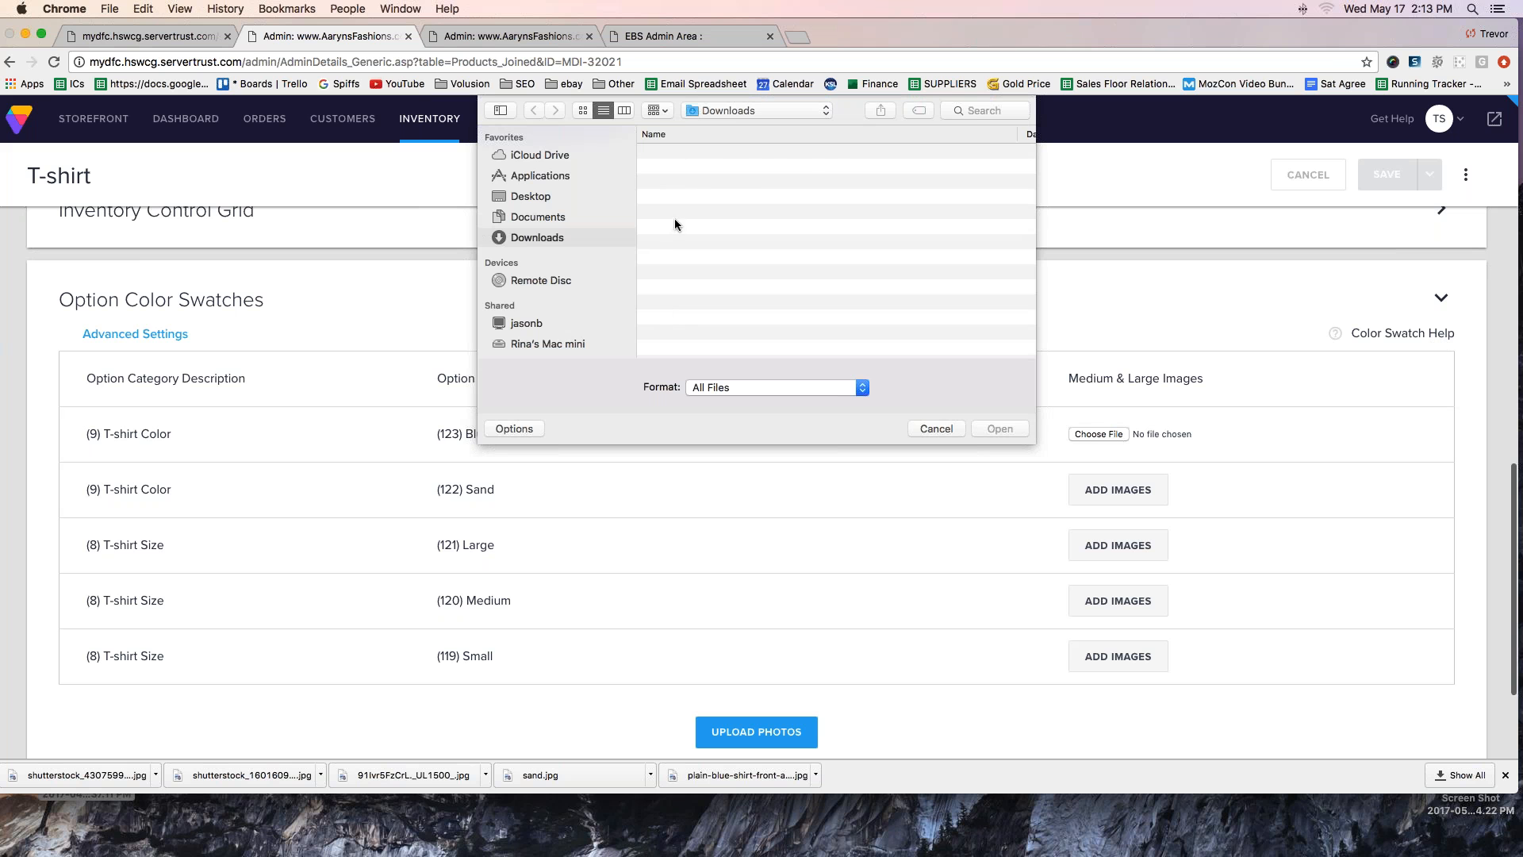
left_click(553, 204)
left_click(531, 239)
left_click(709, 203)
left_click(1000, 429)
left_click(1075, 439)
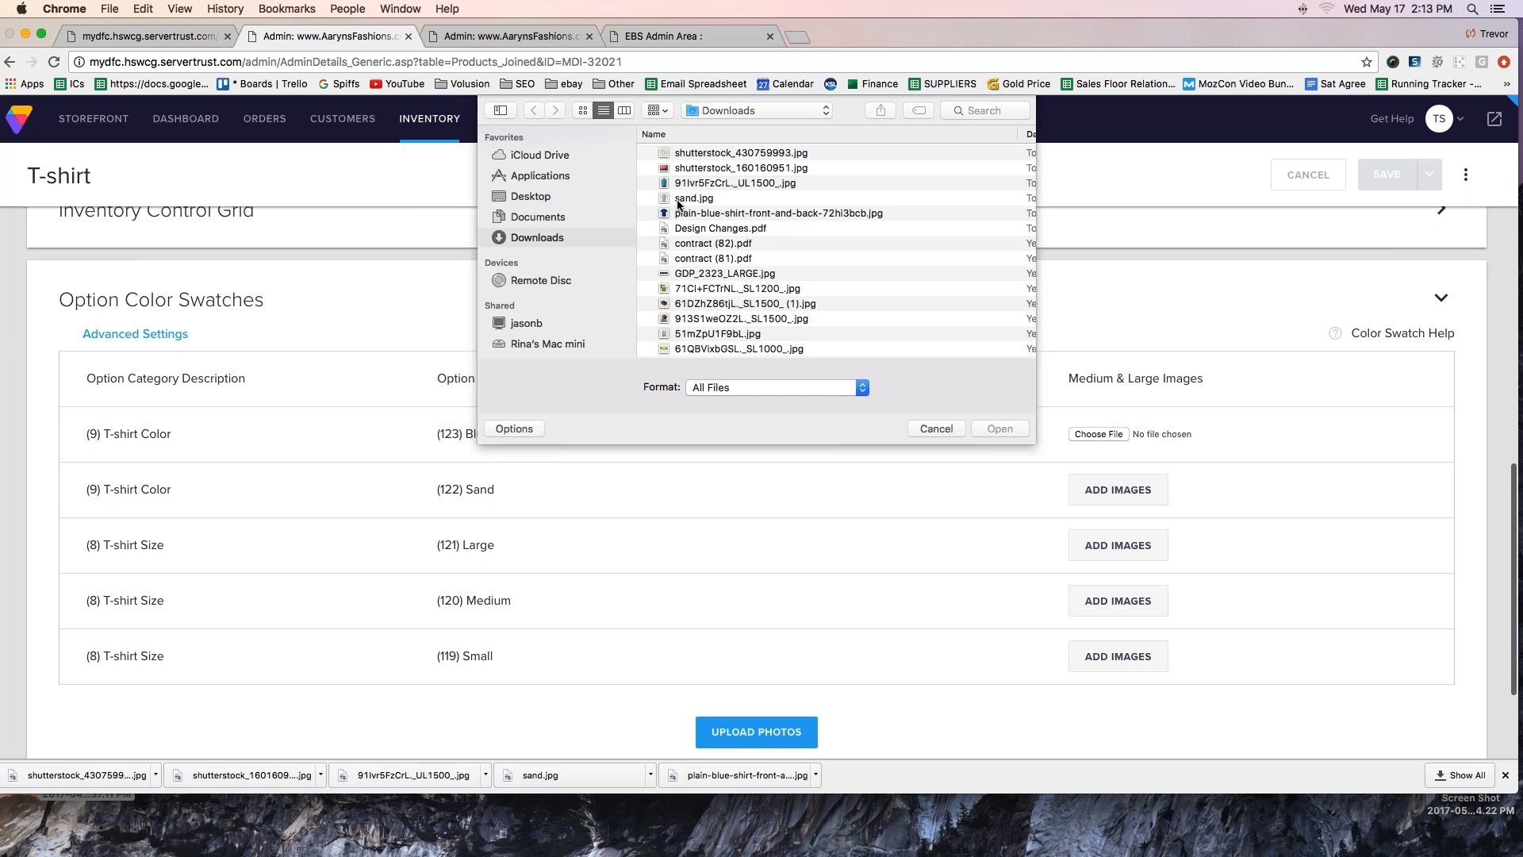
left_click(679, 199)
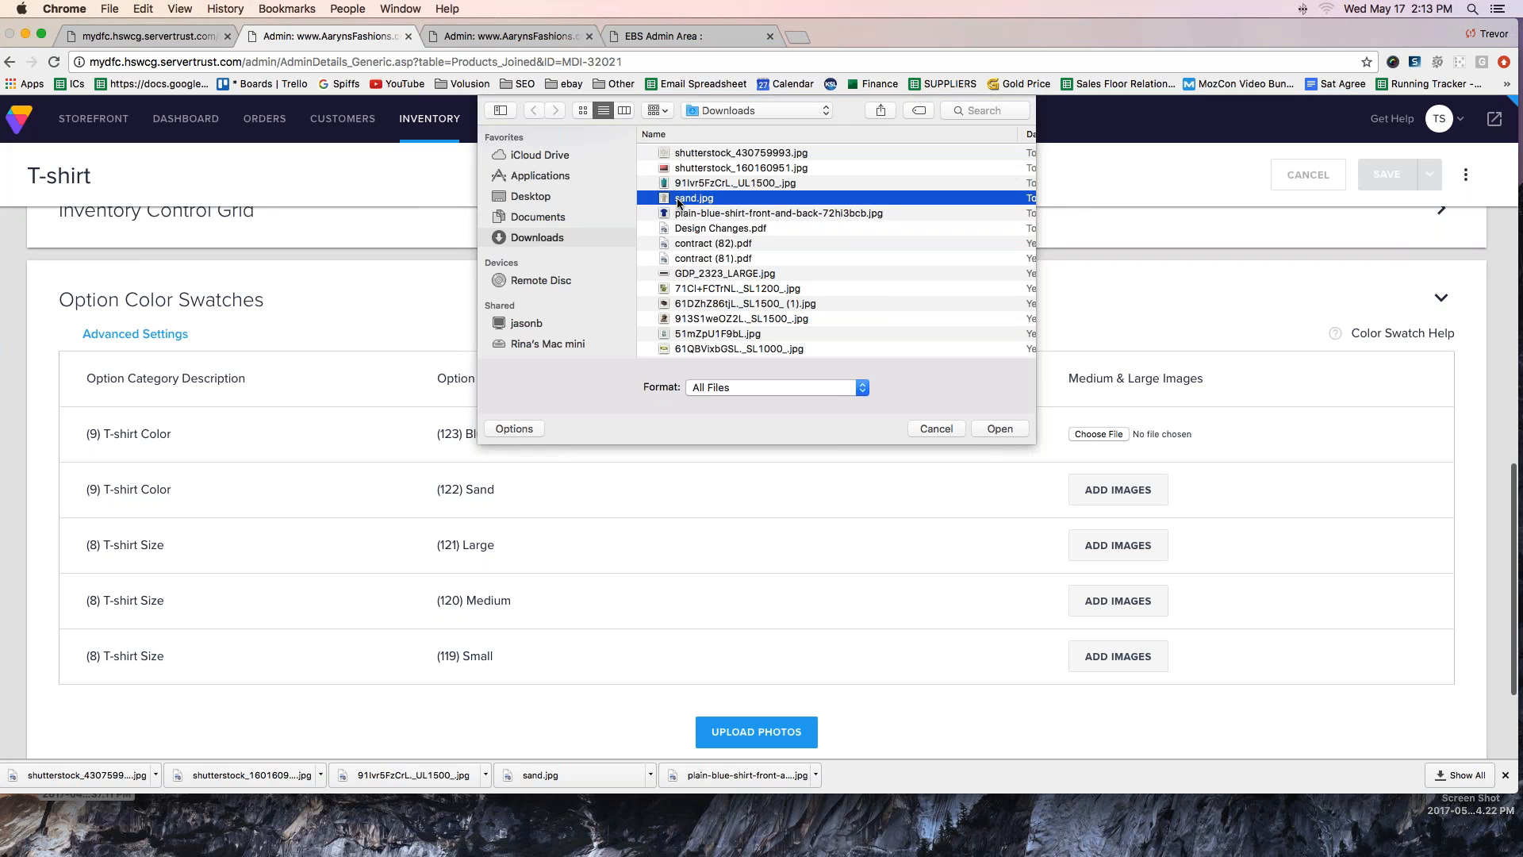
double_click(680, 200)
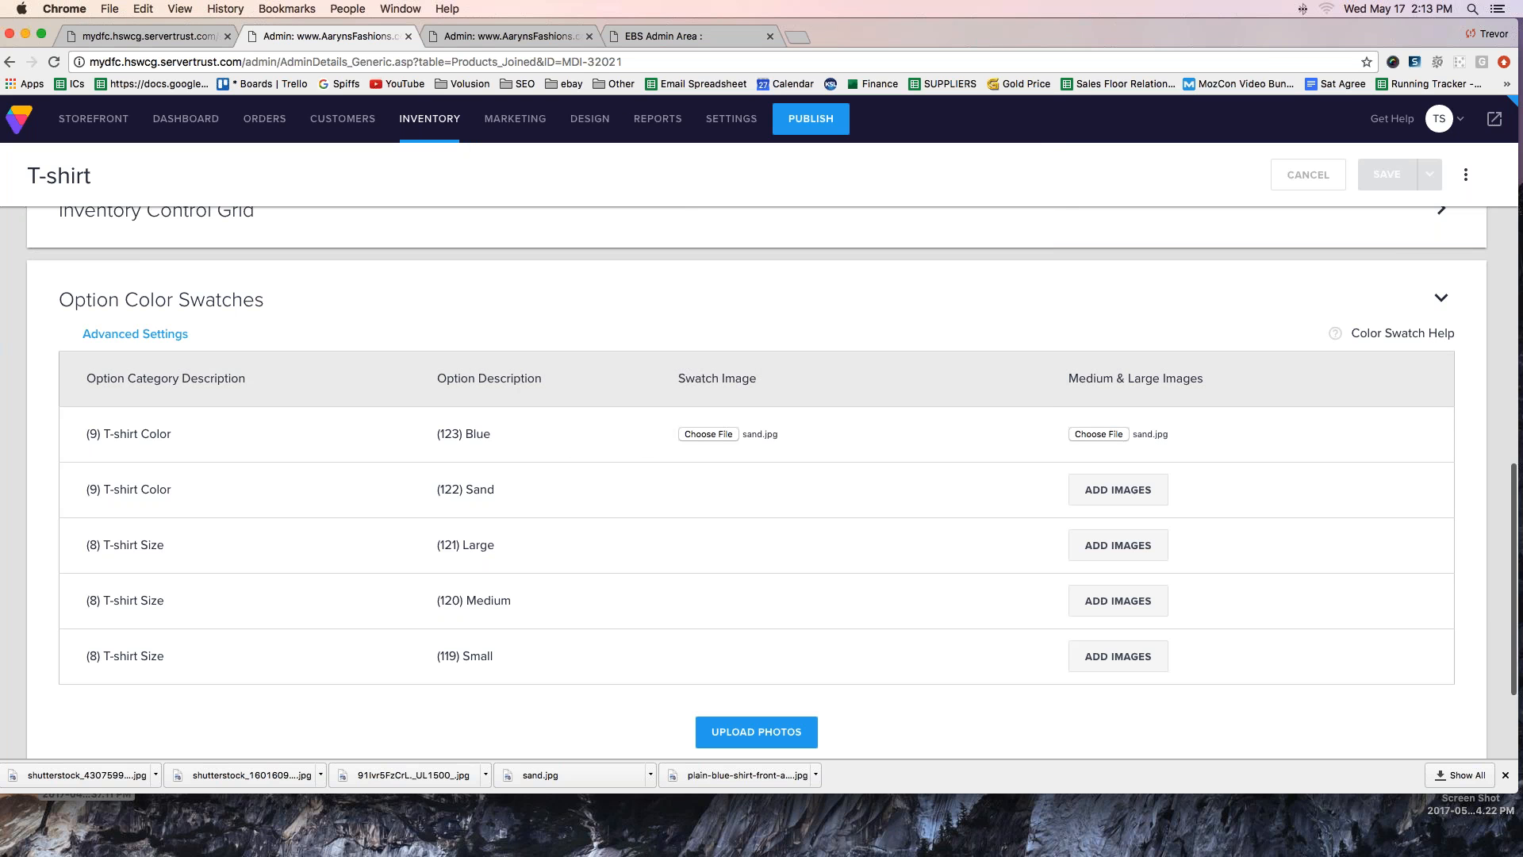
- Replace both of the Blue option's image files with plain-blue-shirt-front-and-back-72hi3bcb.jpg from Downloads
left_click(710, 434)
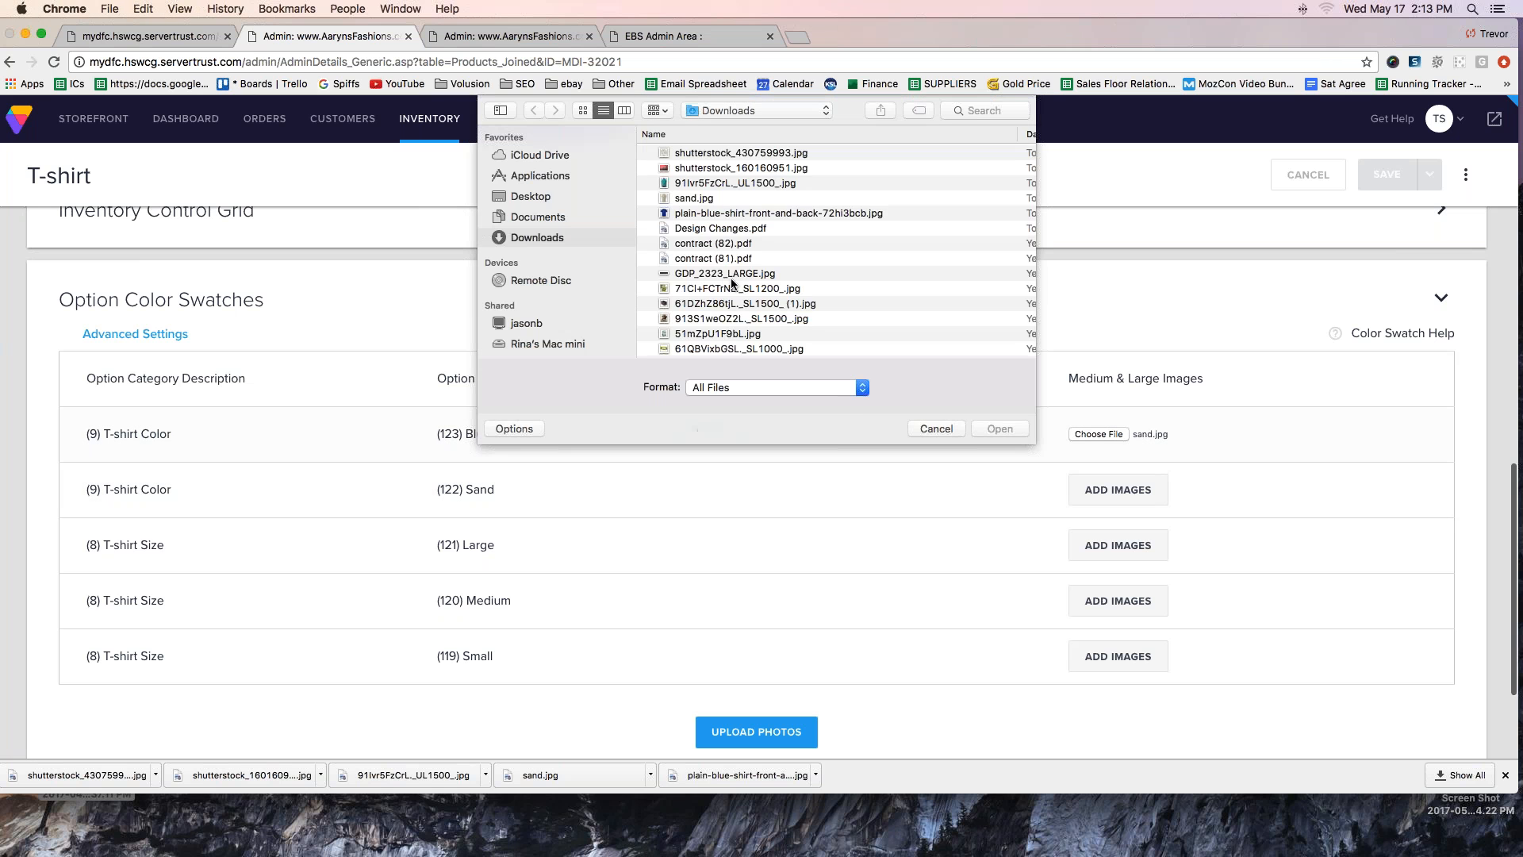
double_click(710, 213)
left_click(1094, 435)
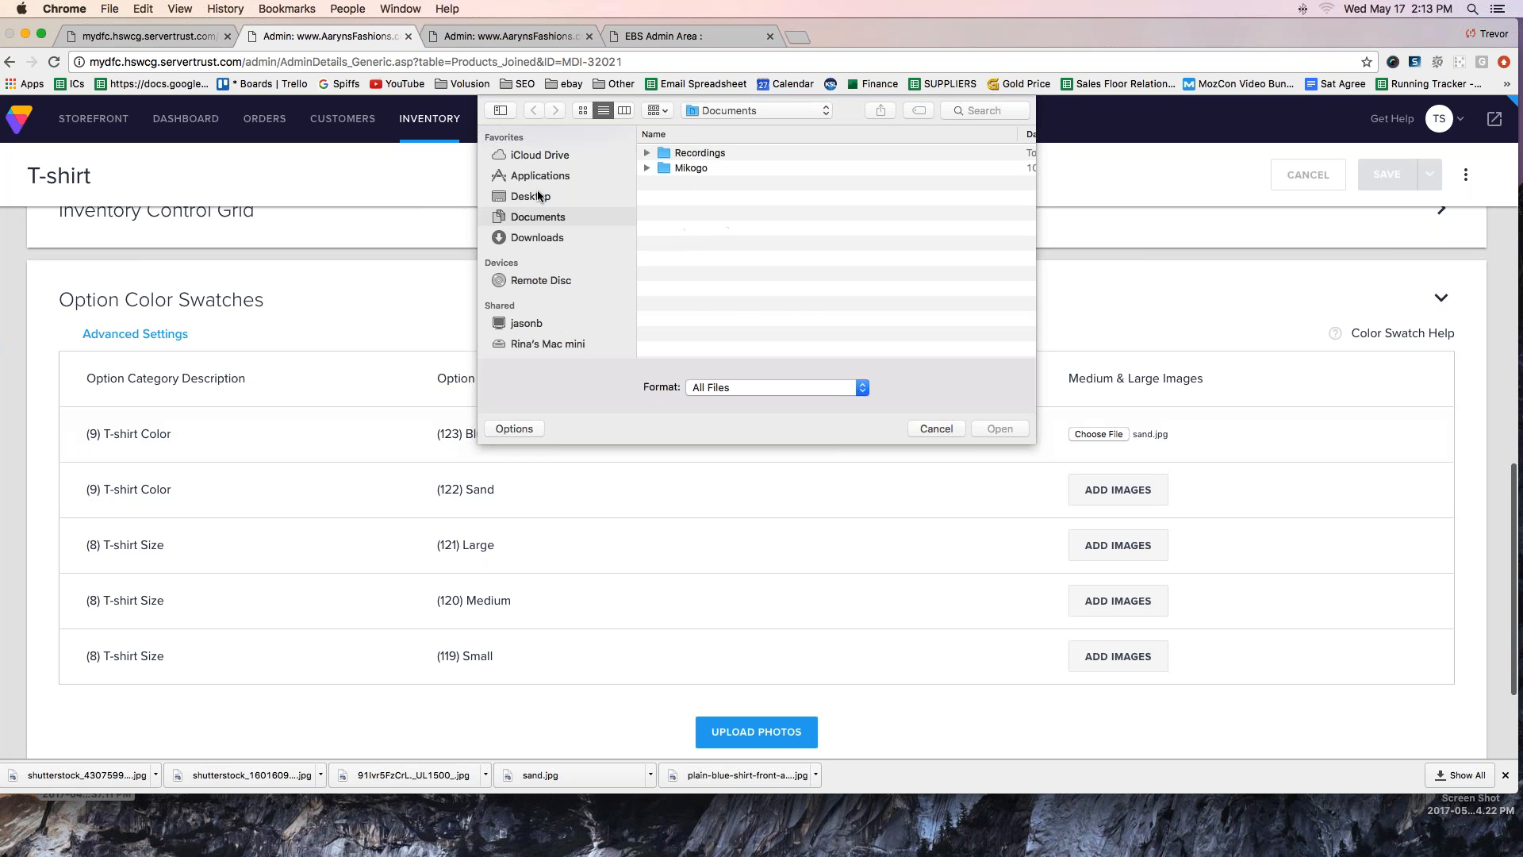
left_click(537, 237)
double_click(710, 214)
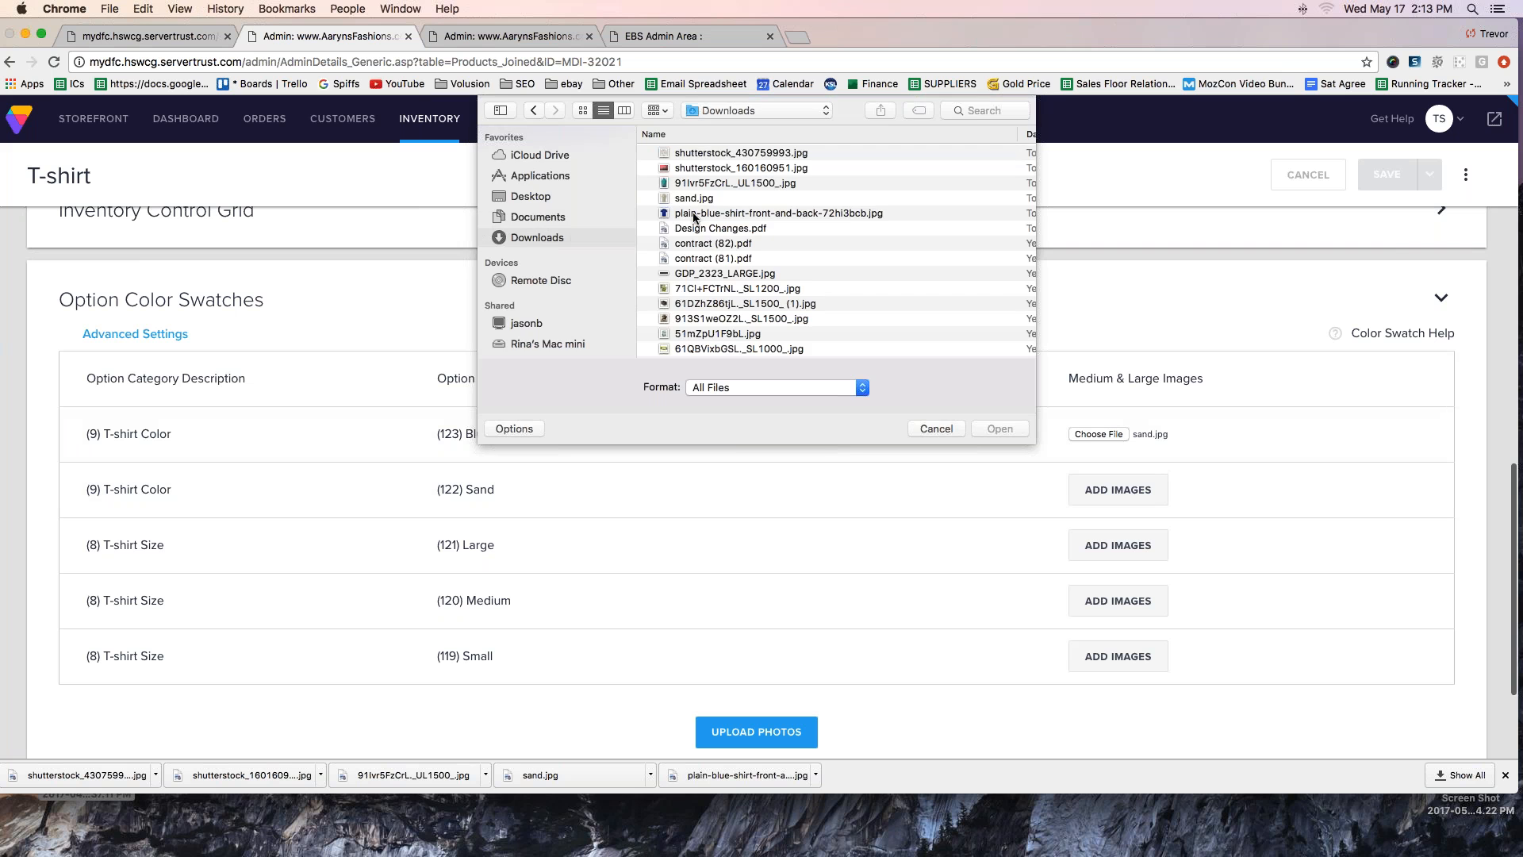
- Add sand.jpg from Downloads as the Sand option's swatch and medium & large image, and upload the option photos
left_click(1109, 498)
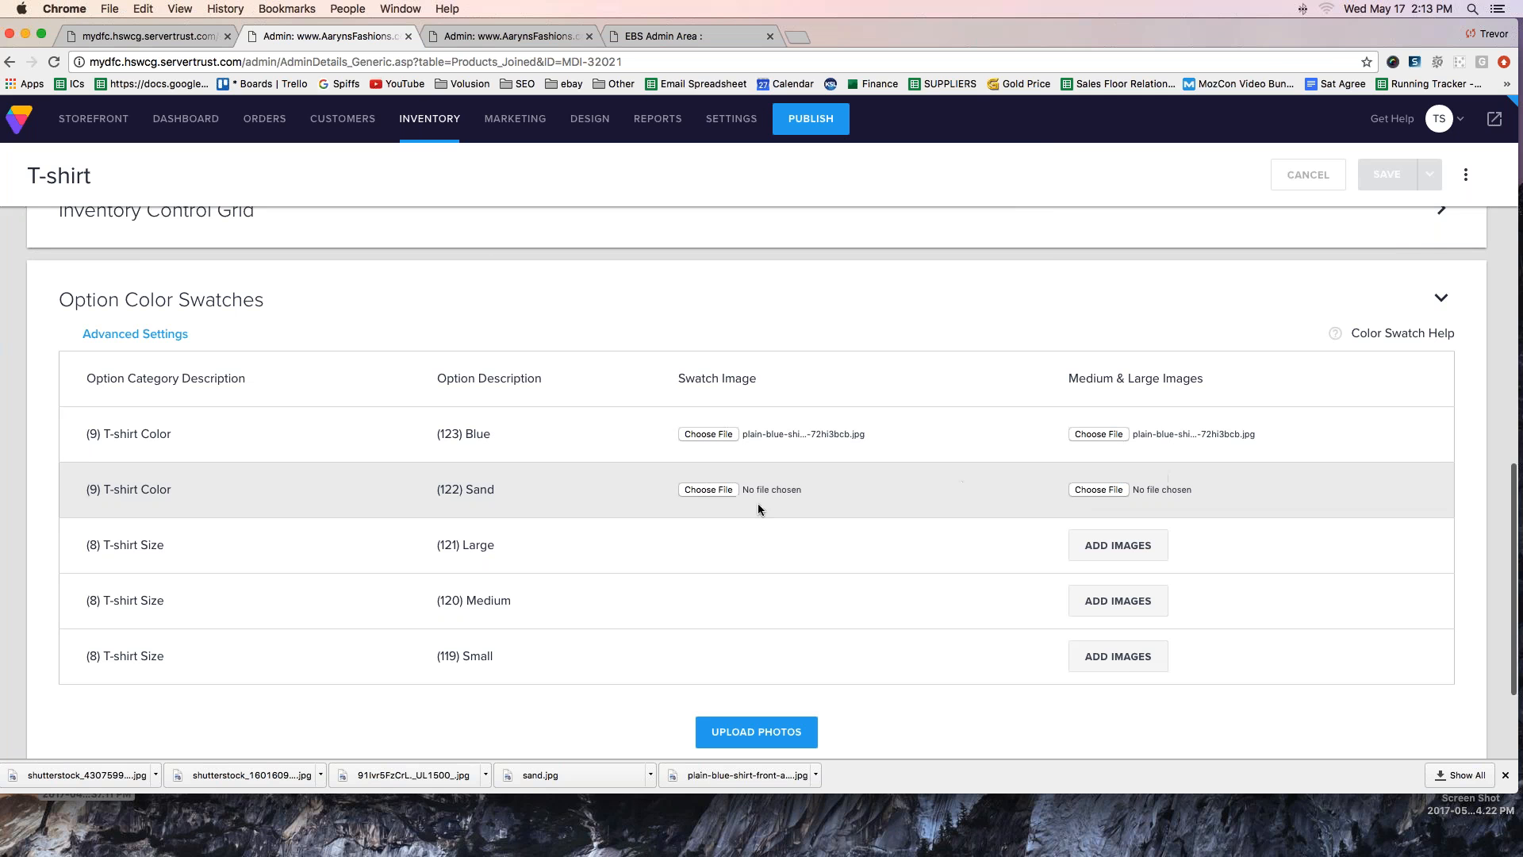
left_click(708, 490)
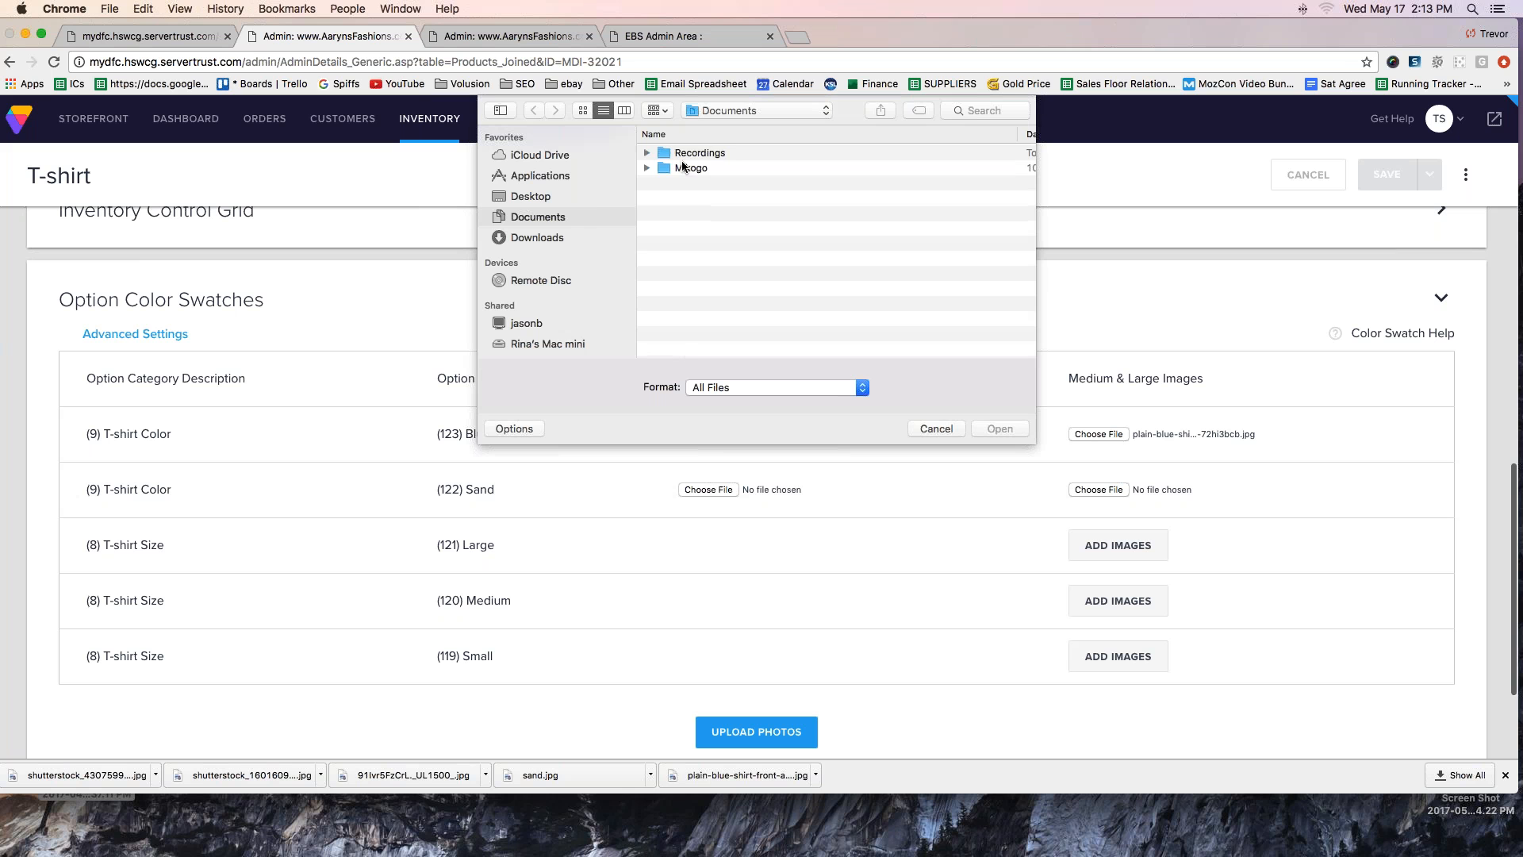
left_click(530, 238)
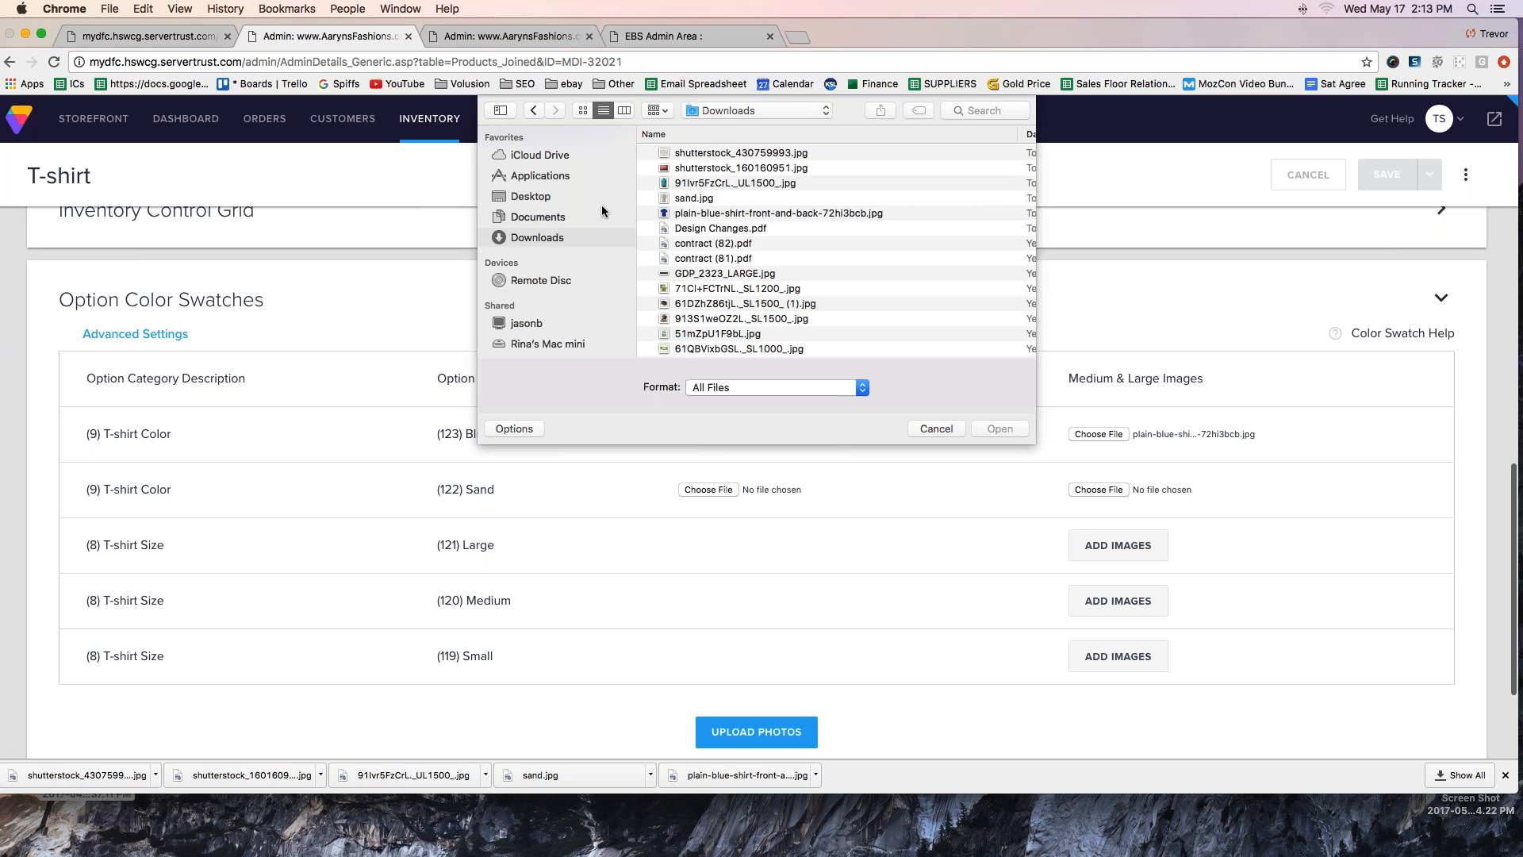
double_click(685, 198)
left_click(1098, 490)
double_click(684, 198)
scroll(860, 633, "down", 1)
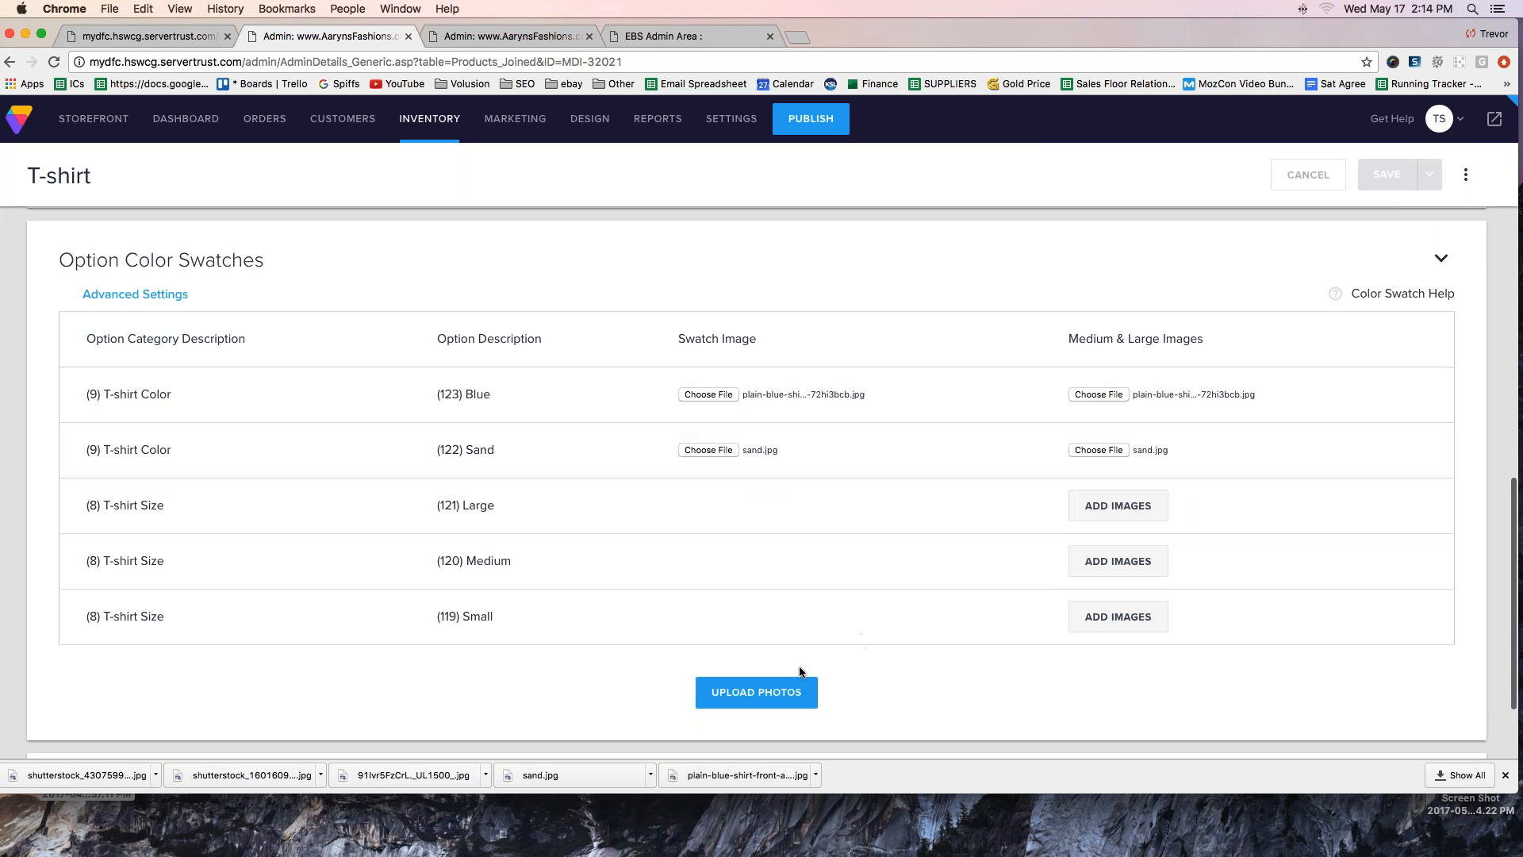
left_click(740, 699)
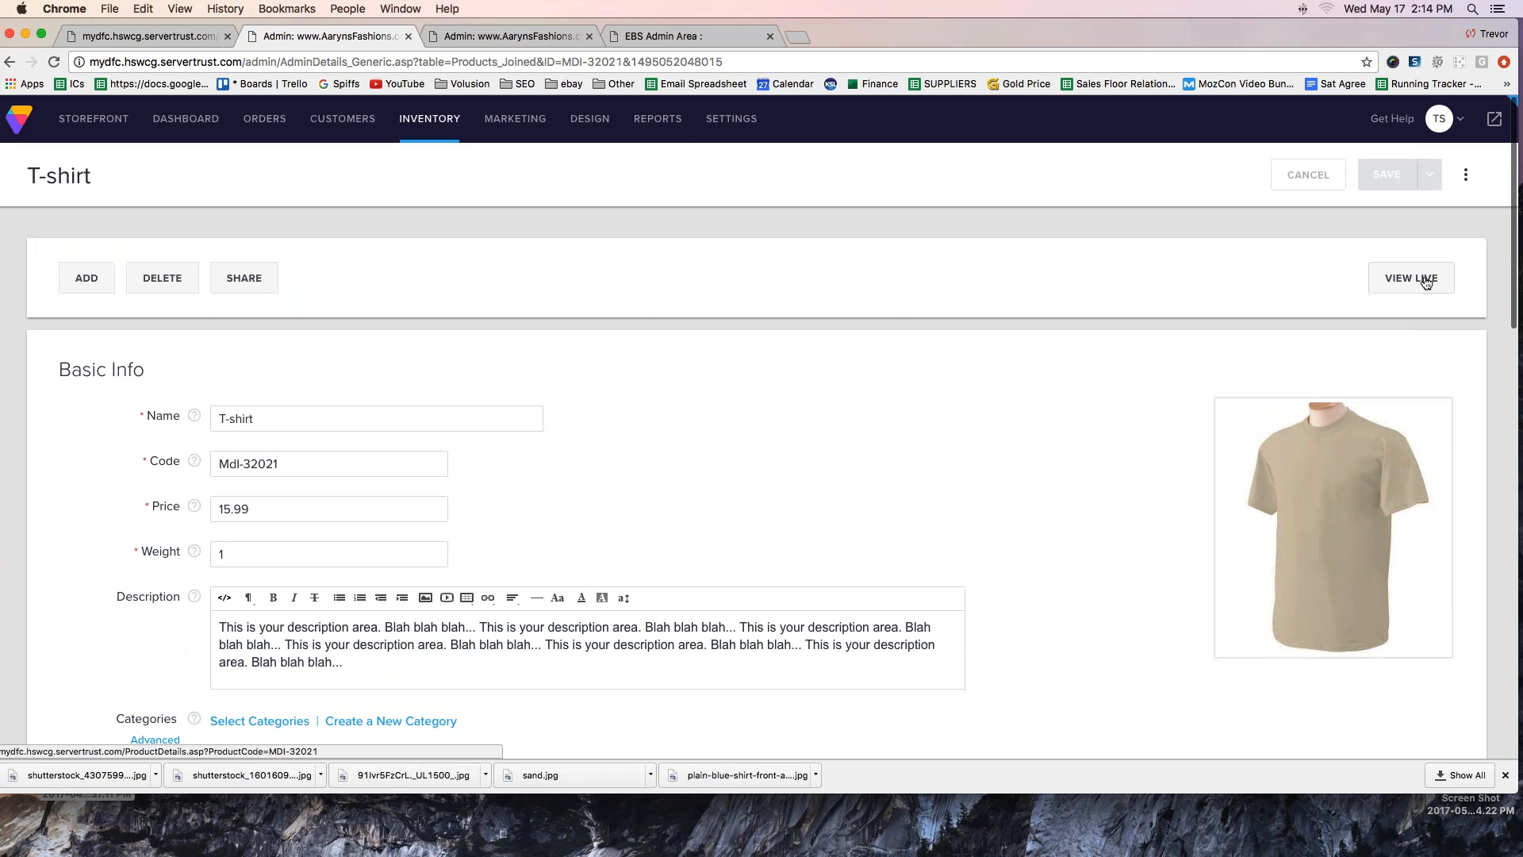
- View the product's live page and check how the photo changes between Blue and Sand using the color choices and swatches
left_click(1422, 281)
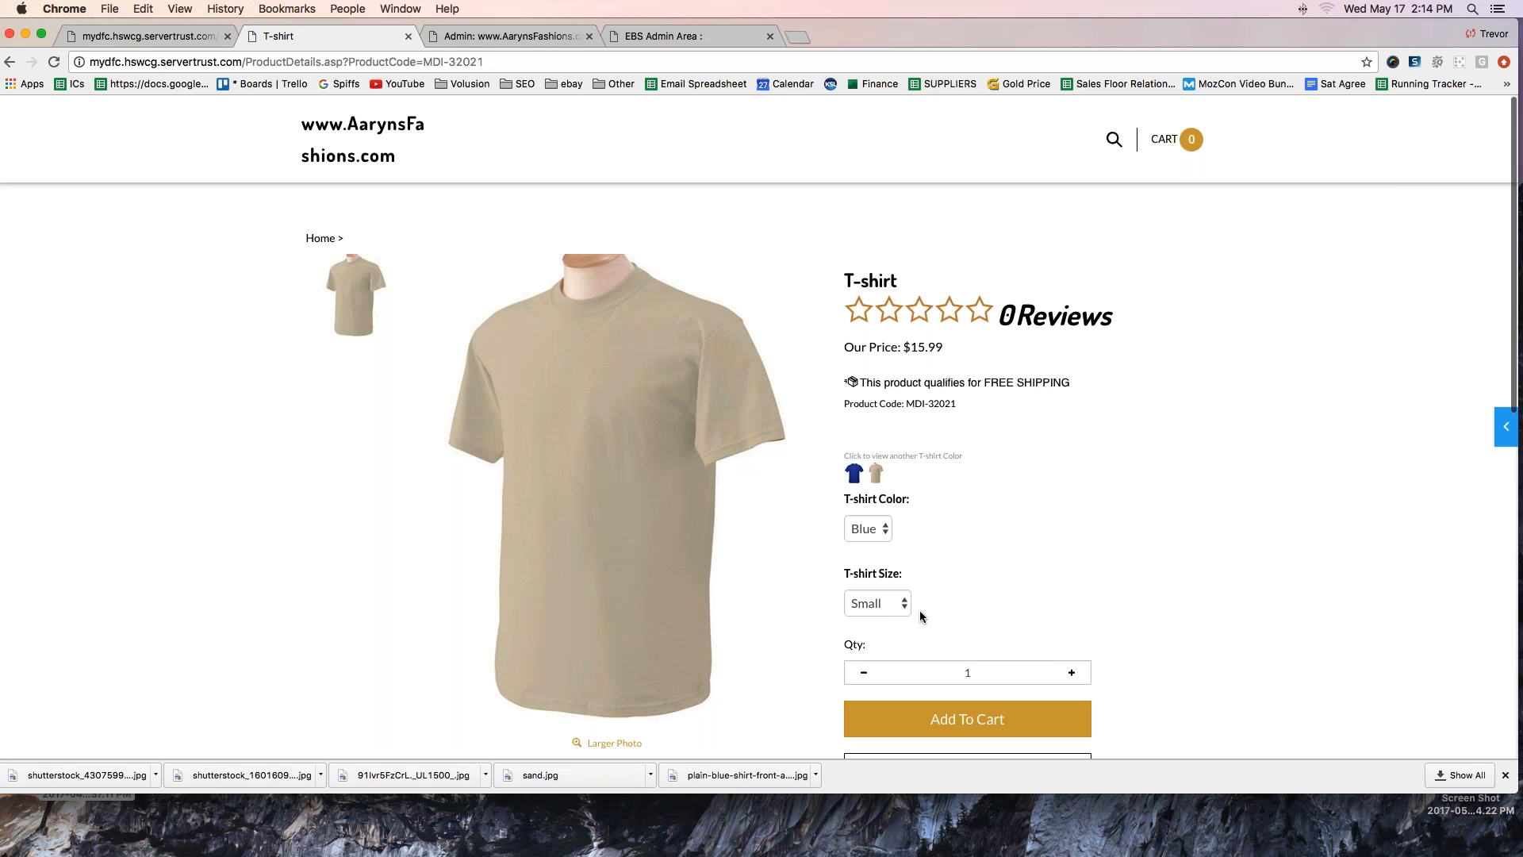
left_click(878, 530)
left_click(879, 534)
left_click(873, 534)
left_click(873, 546)
left_click(872, 537)
left_click(865, 511)
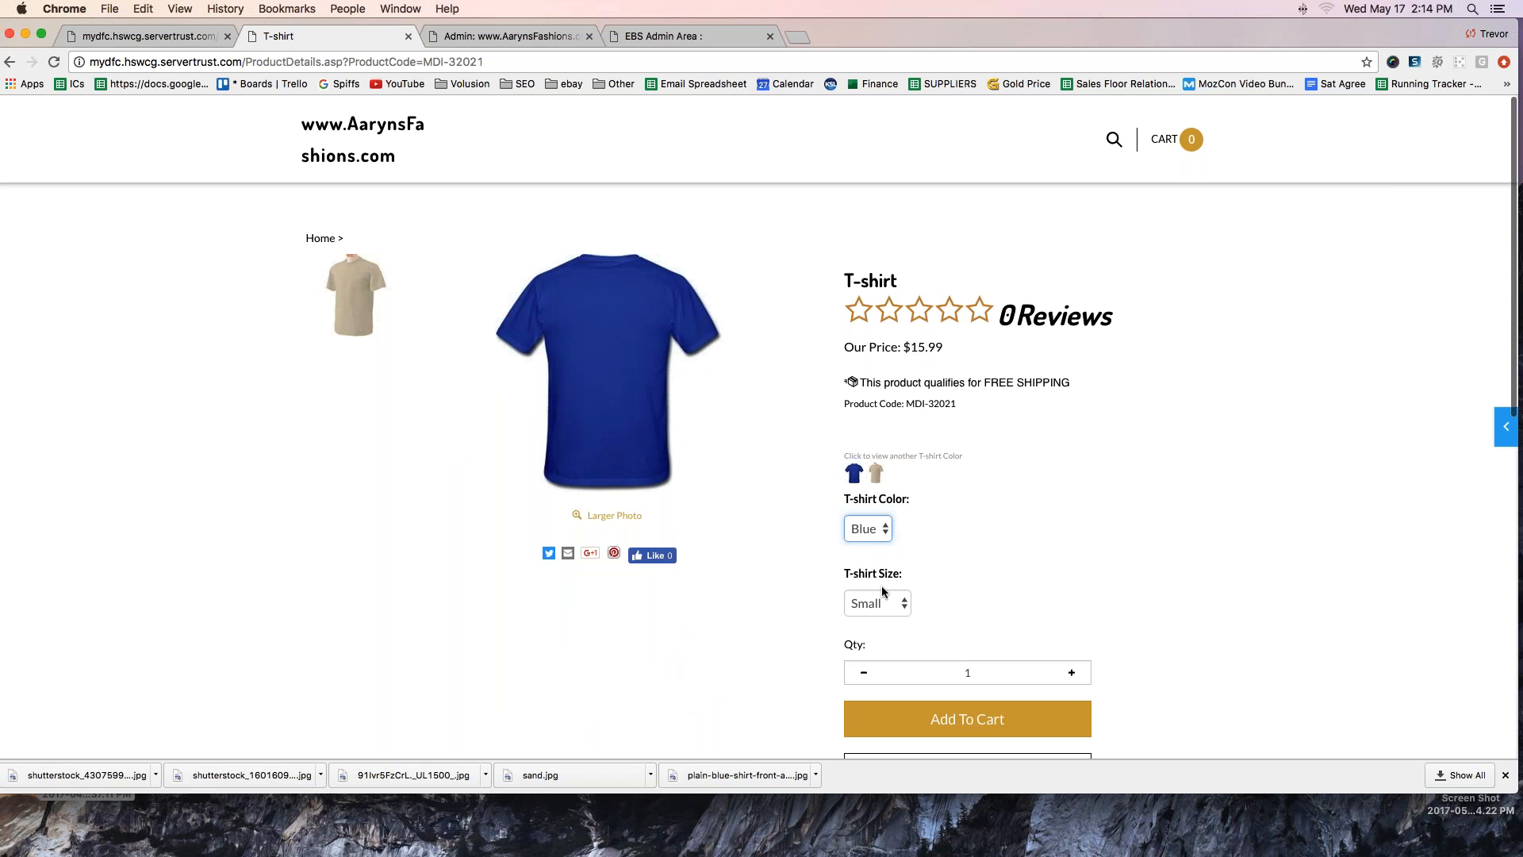
left_click(876, 474)
left_click(854, 473)
left_click(876, 473)
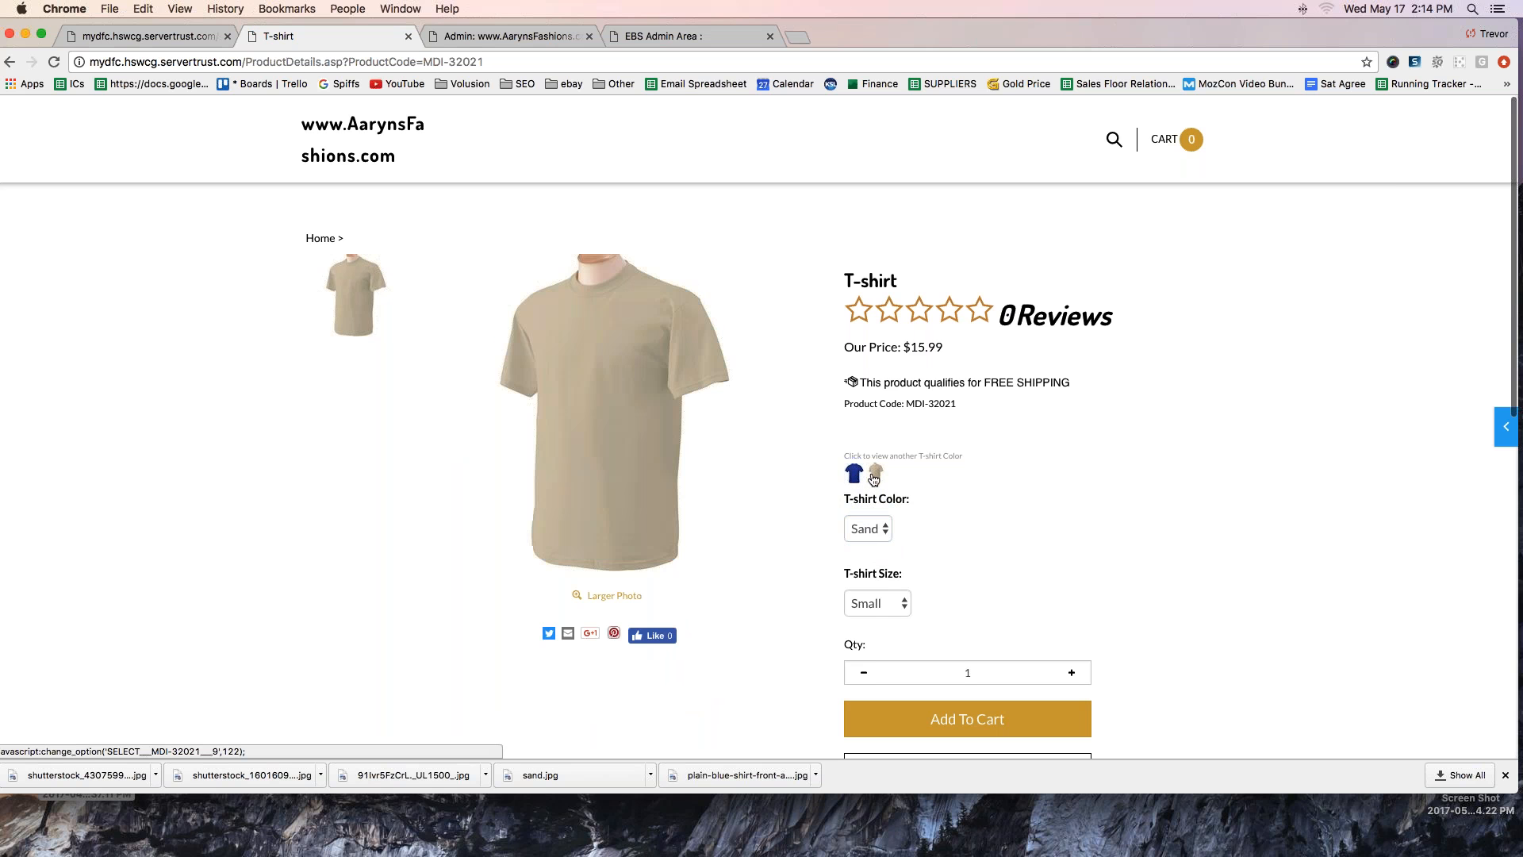
- Select the Large size on the live T-shirt page and reload it to check the default photo against the default color
left_click(868, 609)
left_click(857, 638)
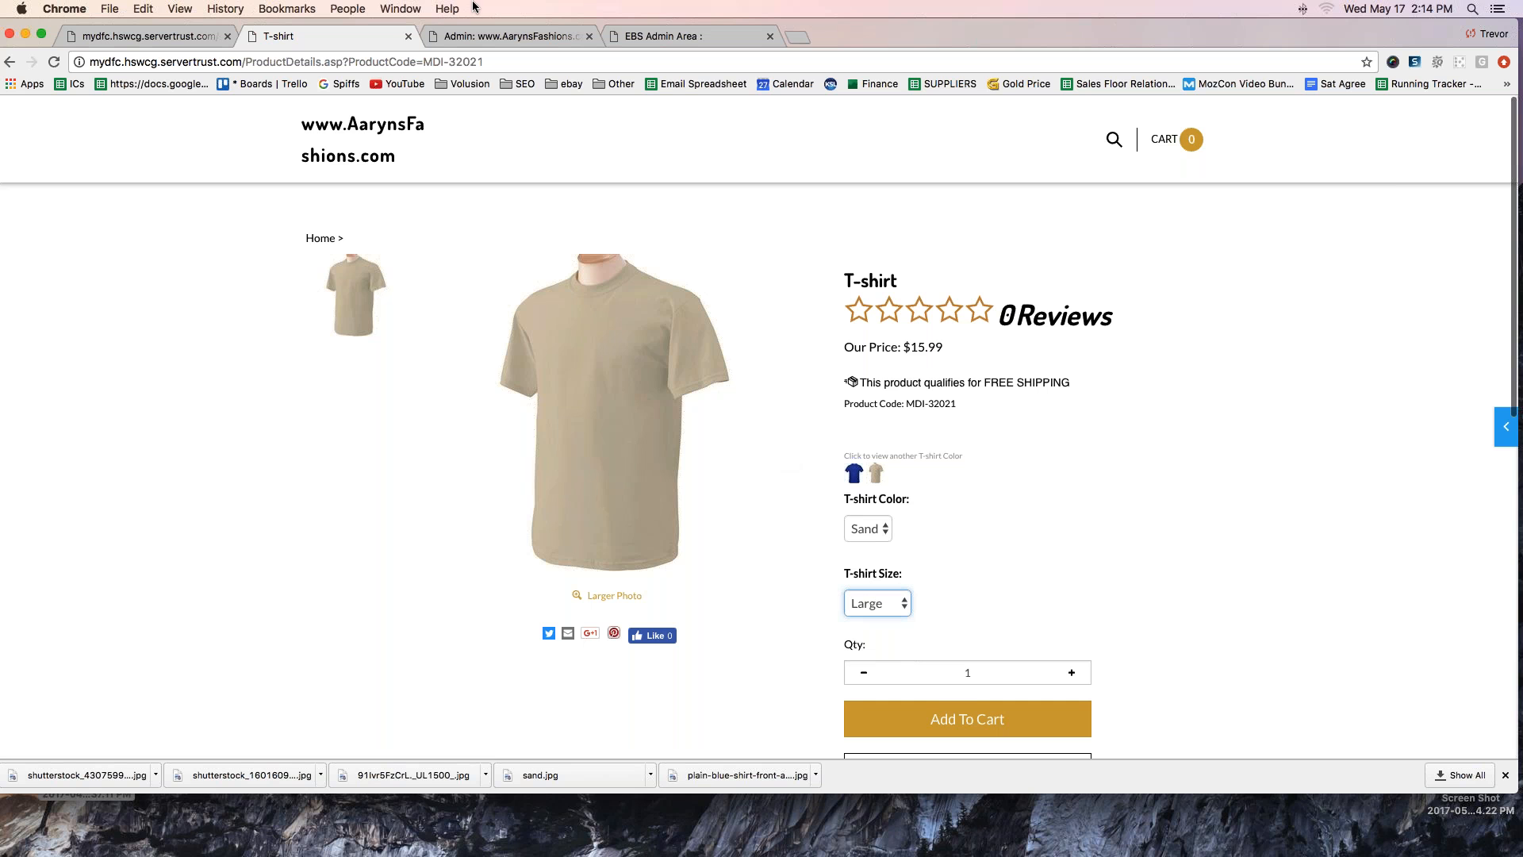
left_click(54, 63)
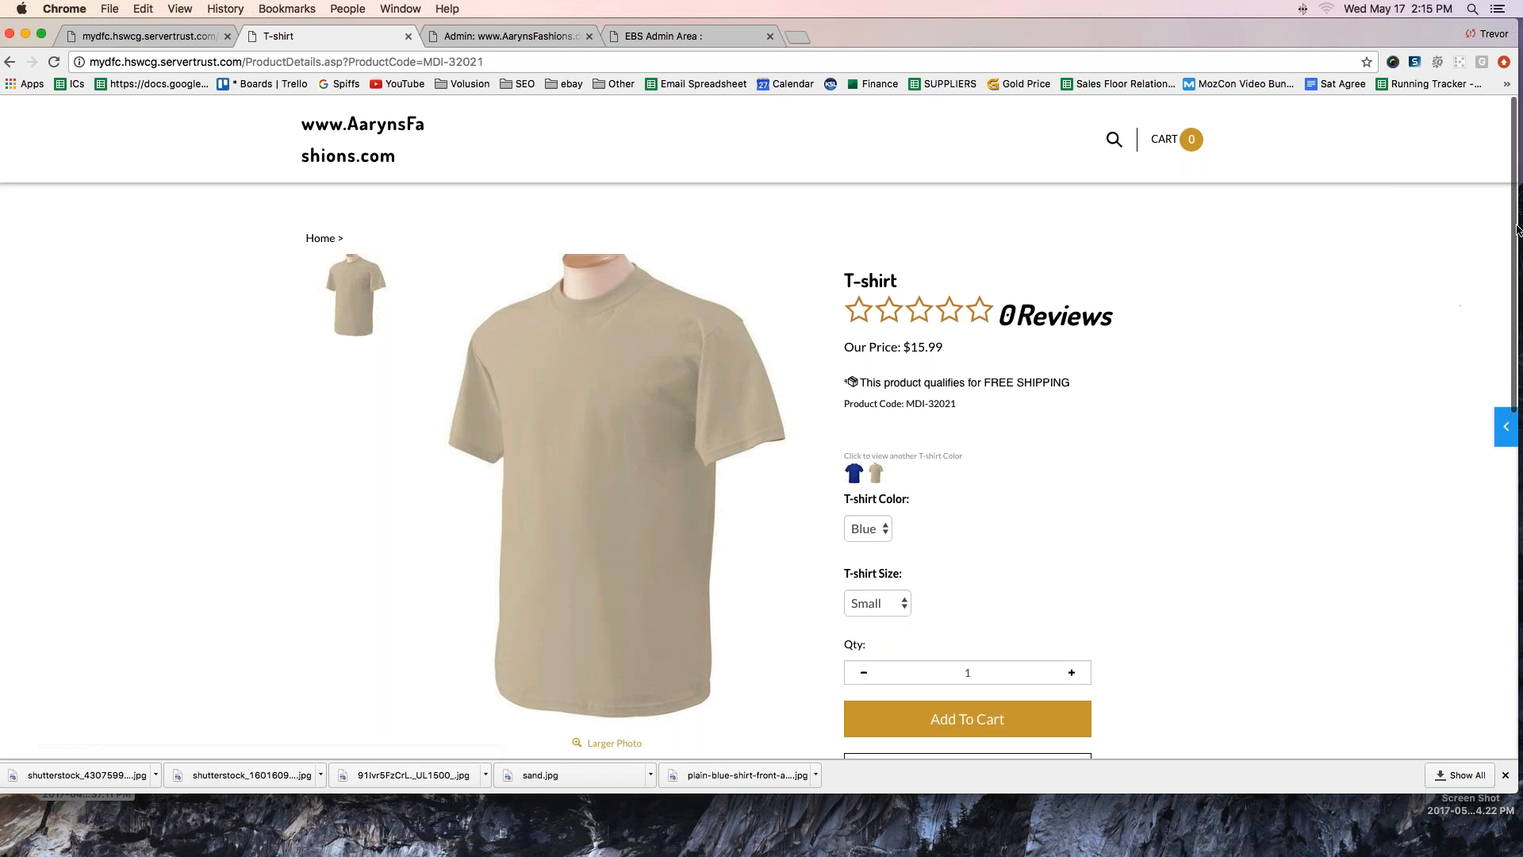
mouse_move(949, 549)
left_mouse_down()
mouse_move(909, 547)
mouse_move(917, 528)
mouse_move(907, 562)
left_mouse_up()
key("Escape")
- Open this product's admin page from the storefront's site editor and expand its Image Management section
left_click(1505, 429)
left_click(1237, 119)
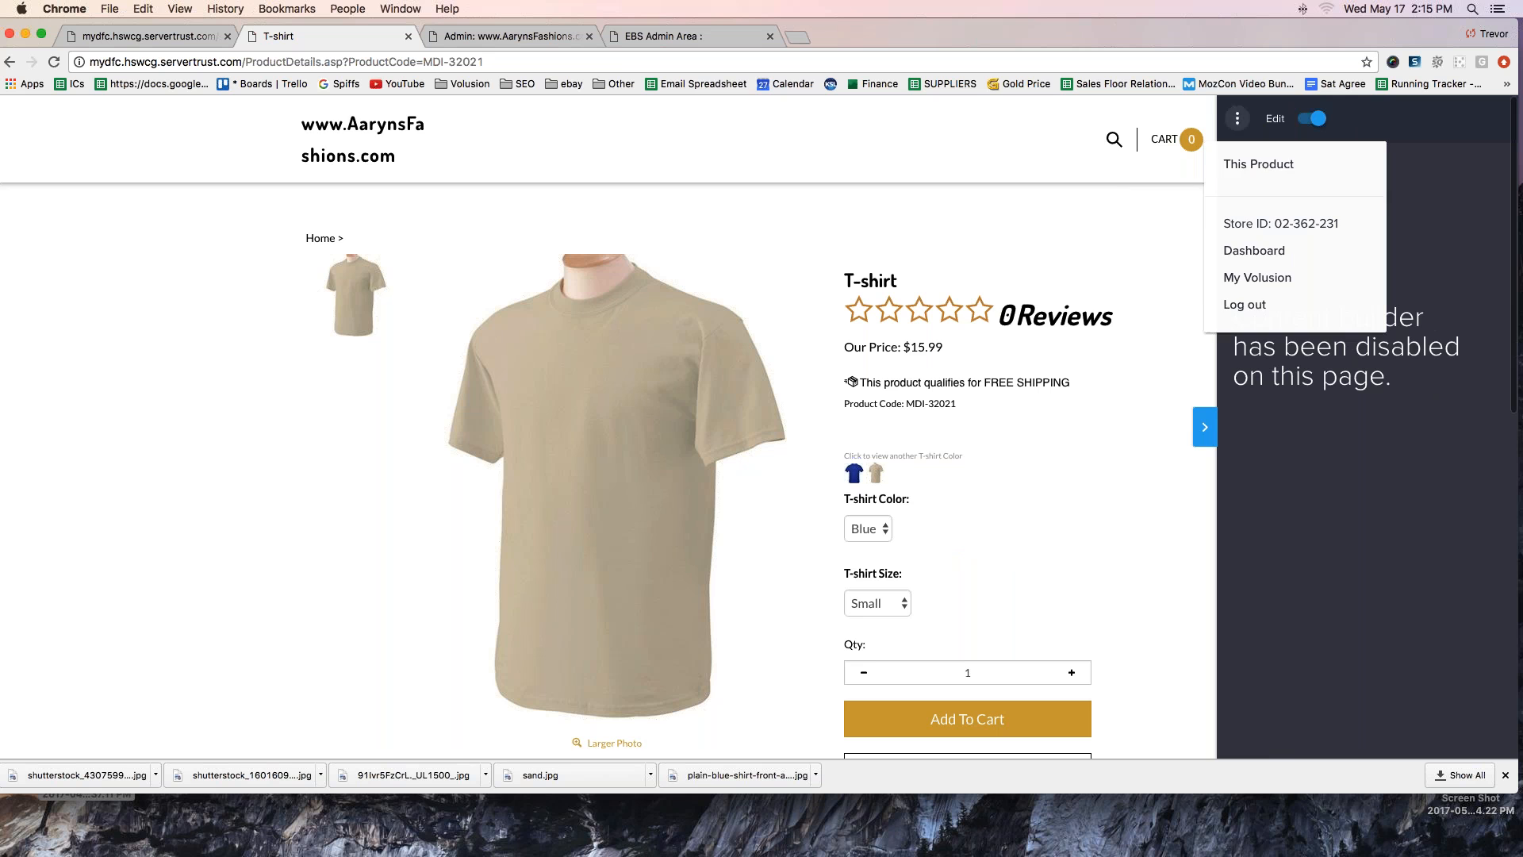
left_click(1258, 163)
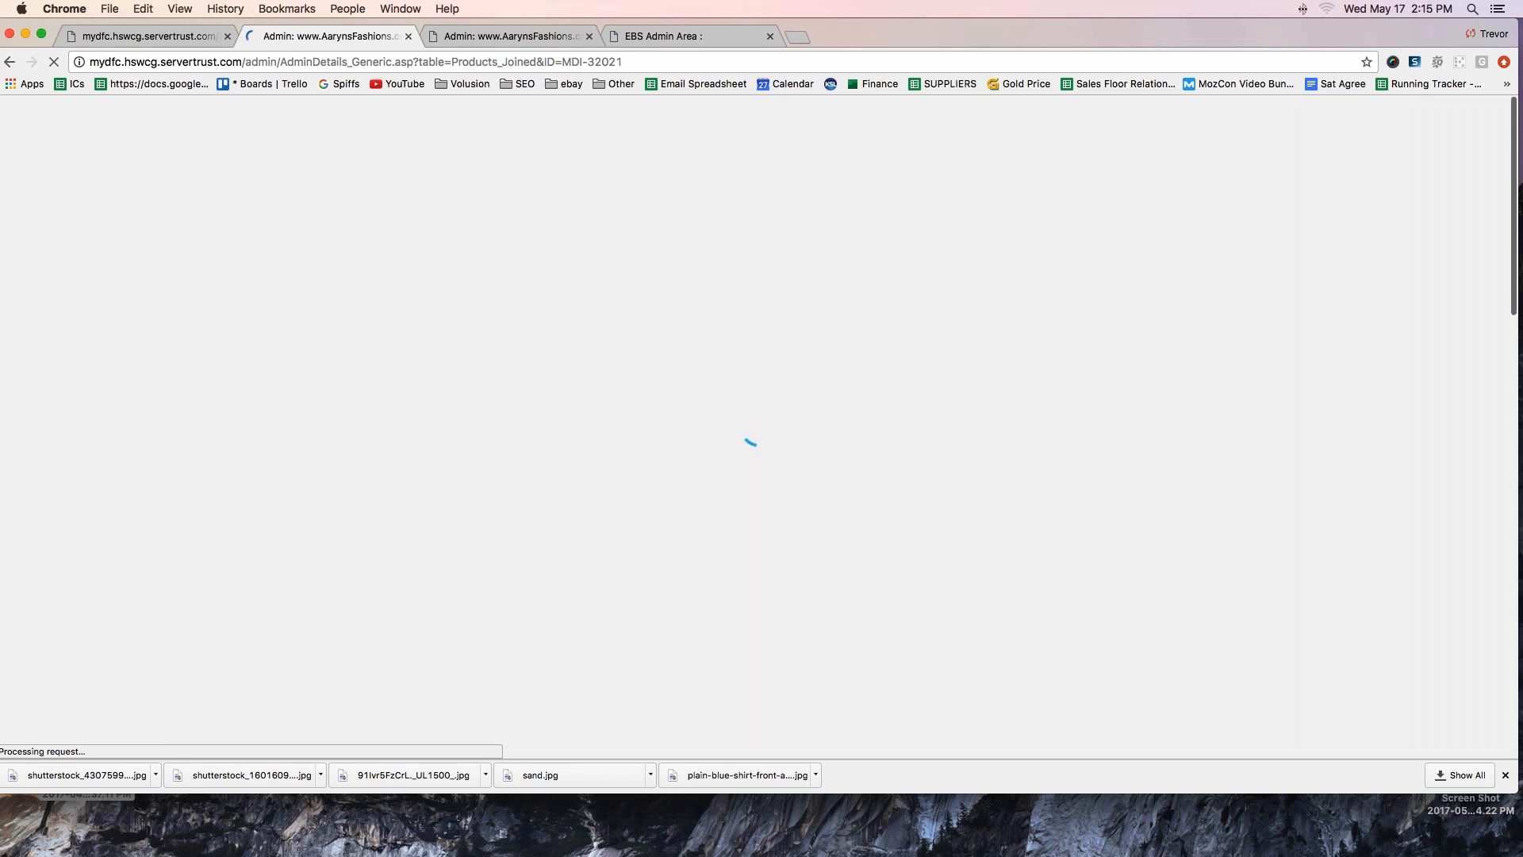
scroll(349, 366, "down", 6)
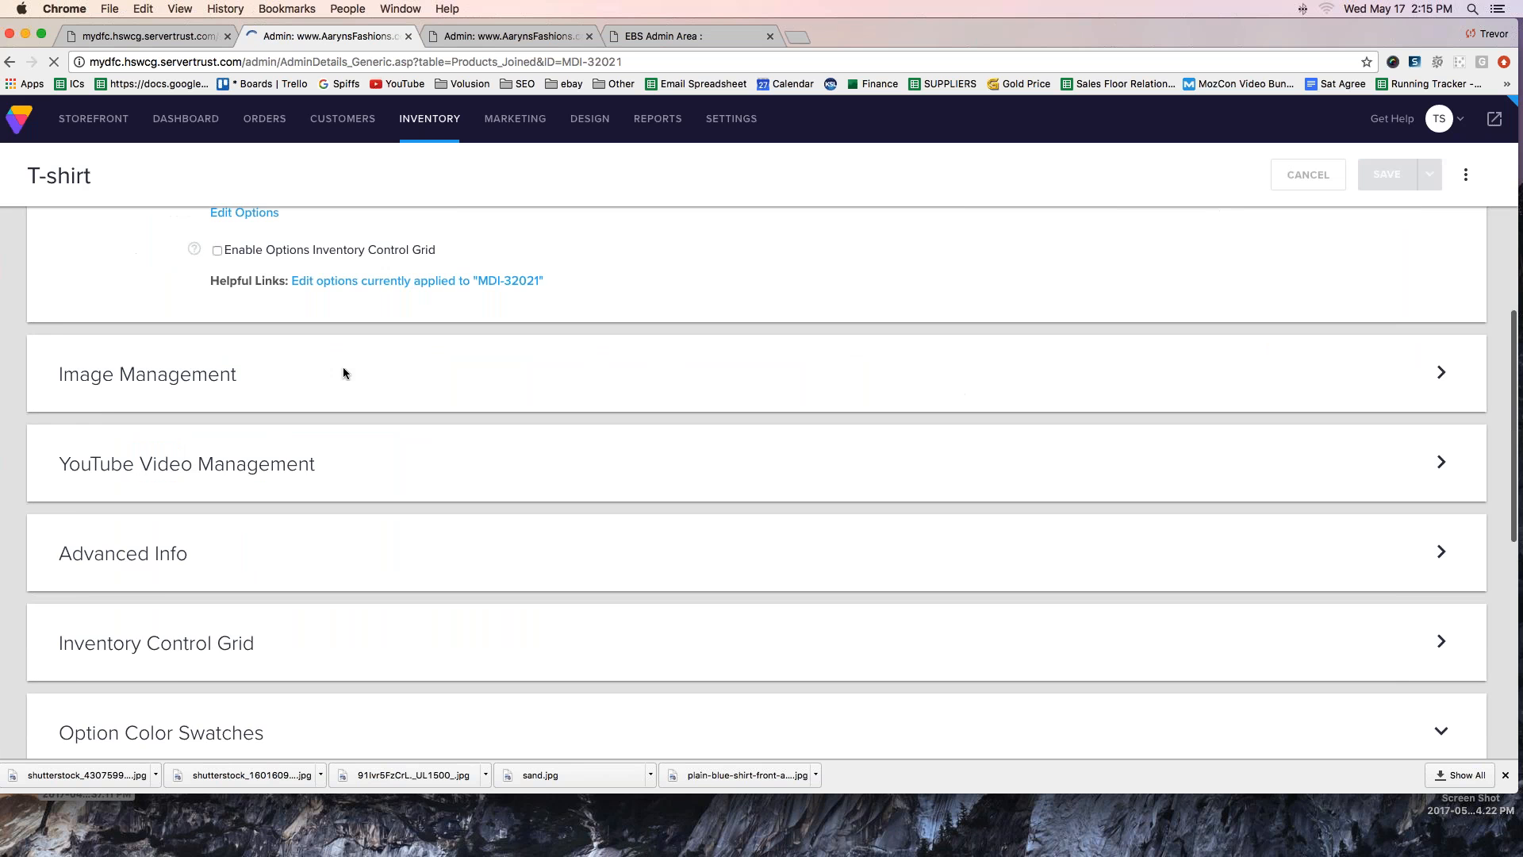
left_click(1442, 342)
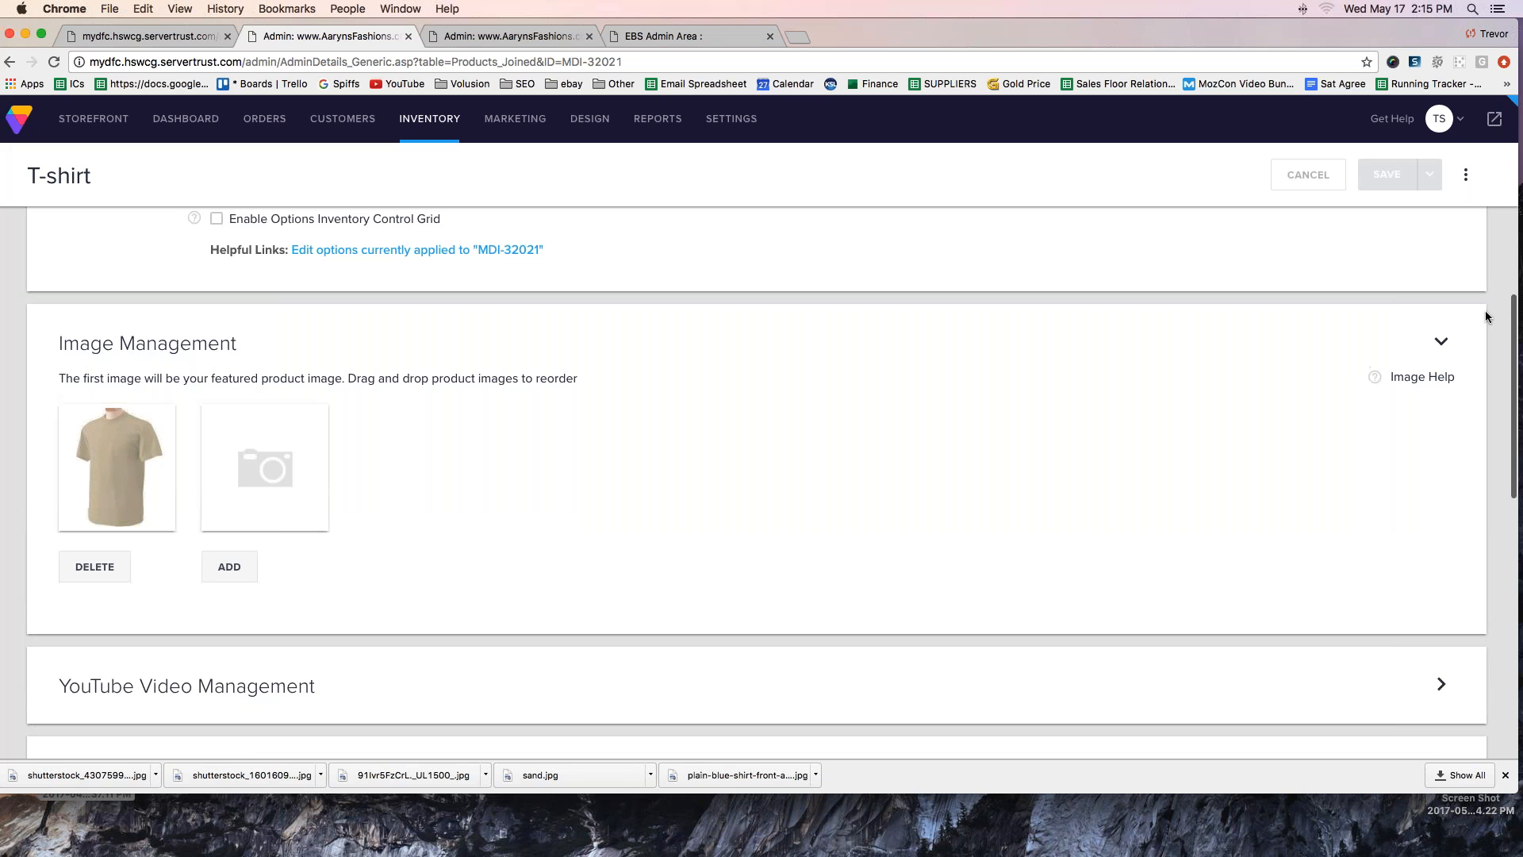
- Delete the sand T-shirt photo from the product's images and confirm the deletion
mouse_move(184, 379)
left_mouse_down()
mouse_move(58, 442)
mouse_move(199, 485)
left_mouse_up()
left_click_drag(199, 430, 163, 390)
mouse_move(193, 596)
left_mouse_down()
mouse_move(255, 597)
mouse_move(226, 595)
left_mouse_up()
left_click(76, 568)
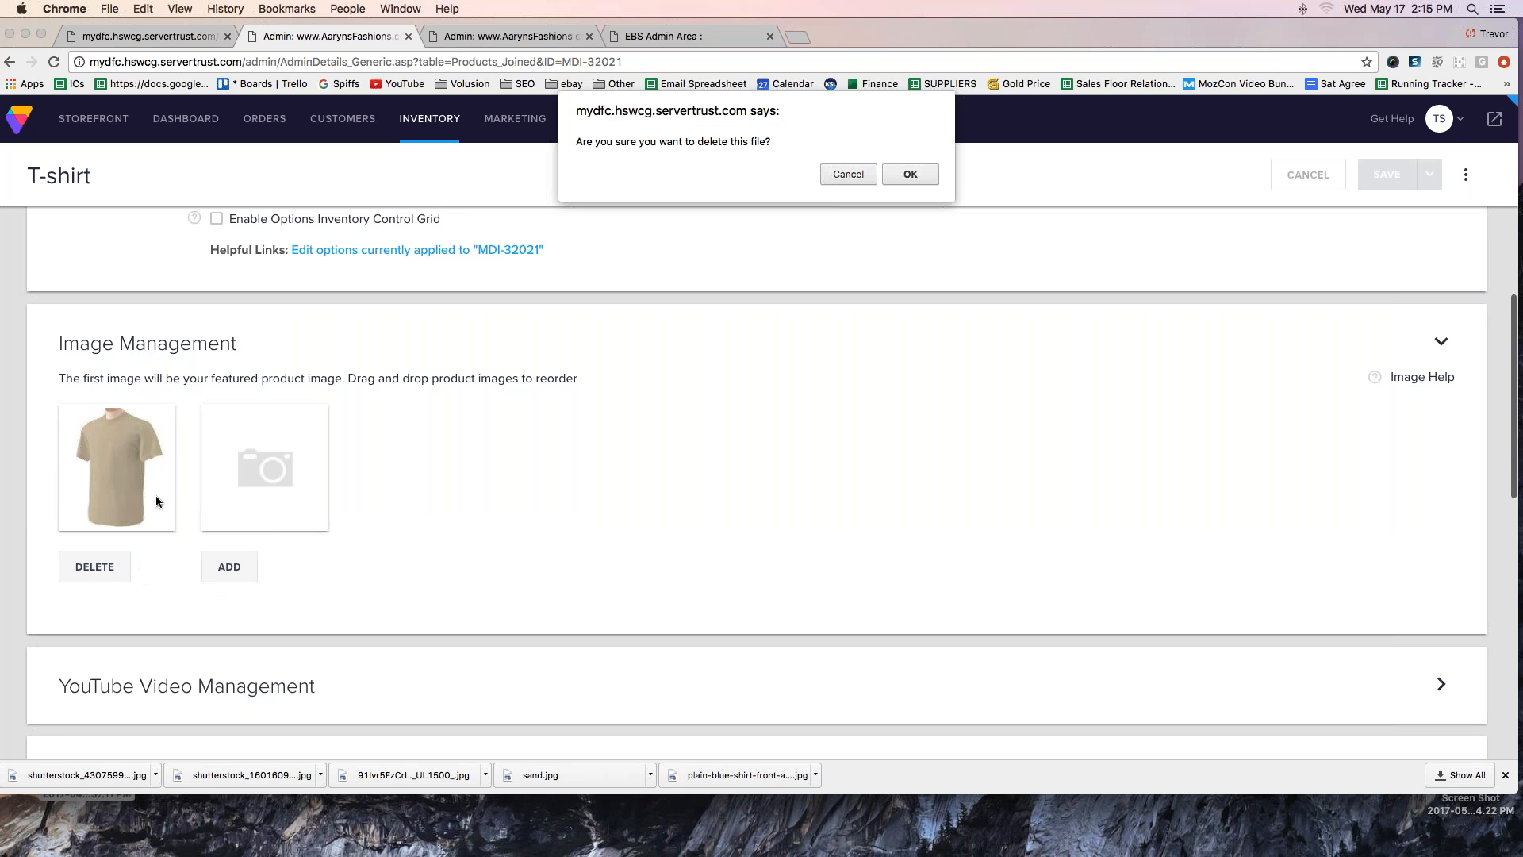
left_click(910, 174)
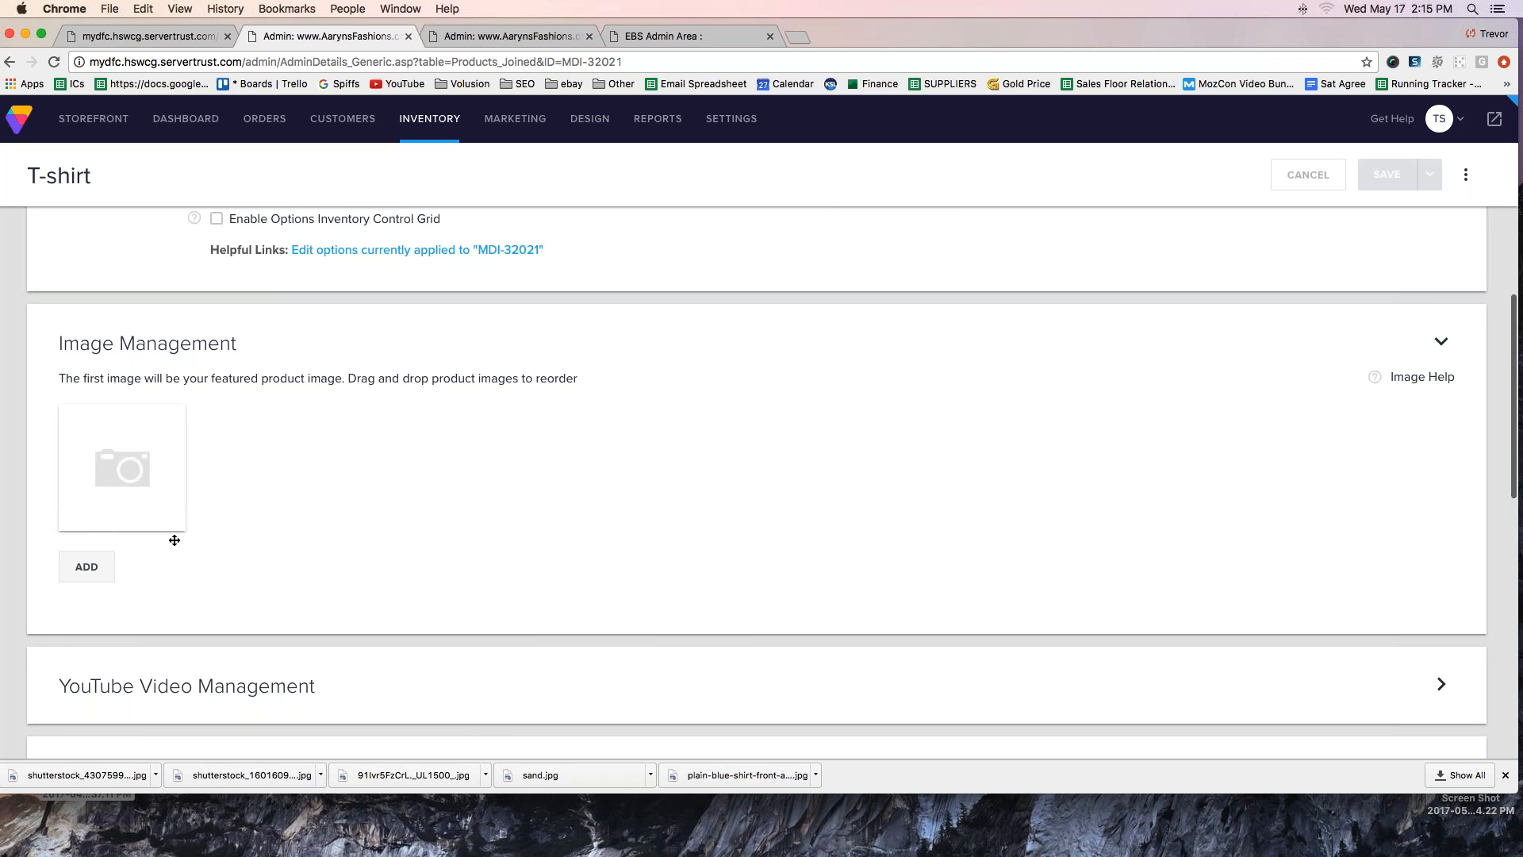
- Upload plain-blue-shirt-front-and-back-72hi3bcb.jpg from Downloads as the T-shirt's featured product image
left_click(104, 568)
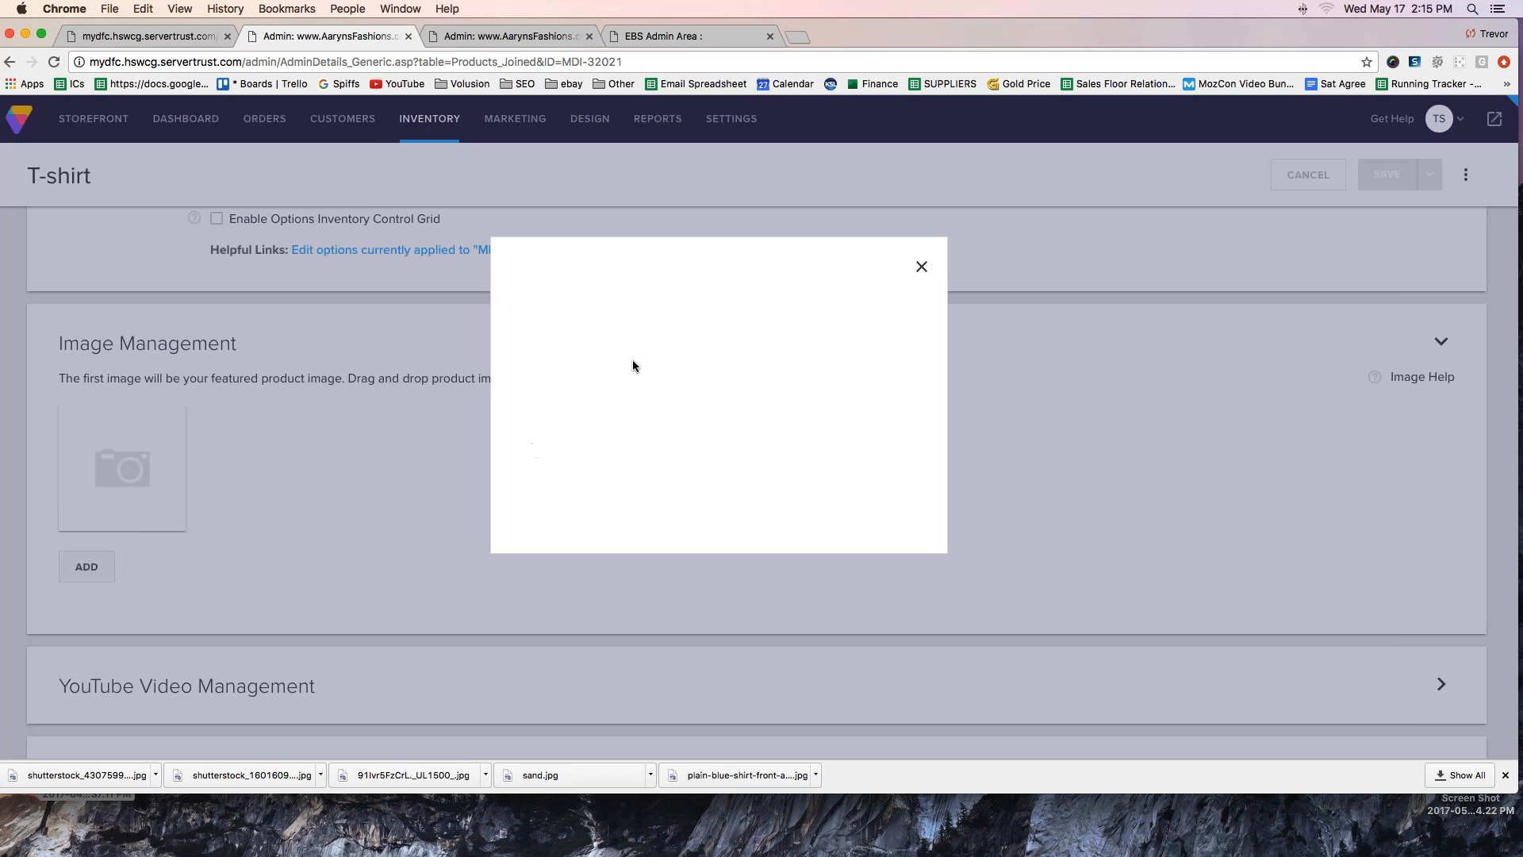
left_click(522, 339)
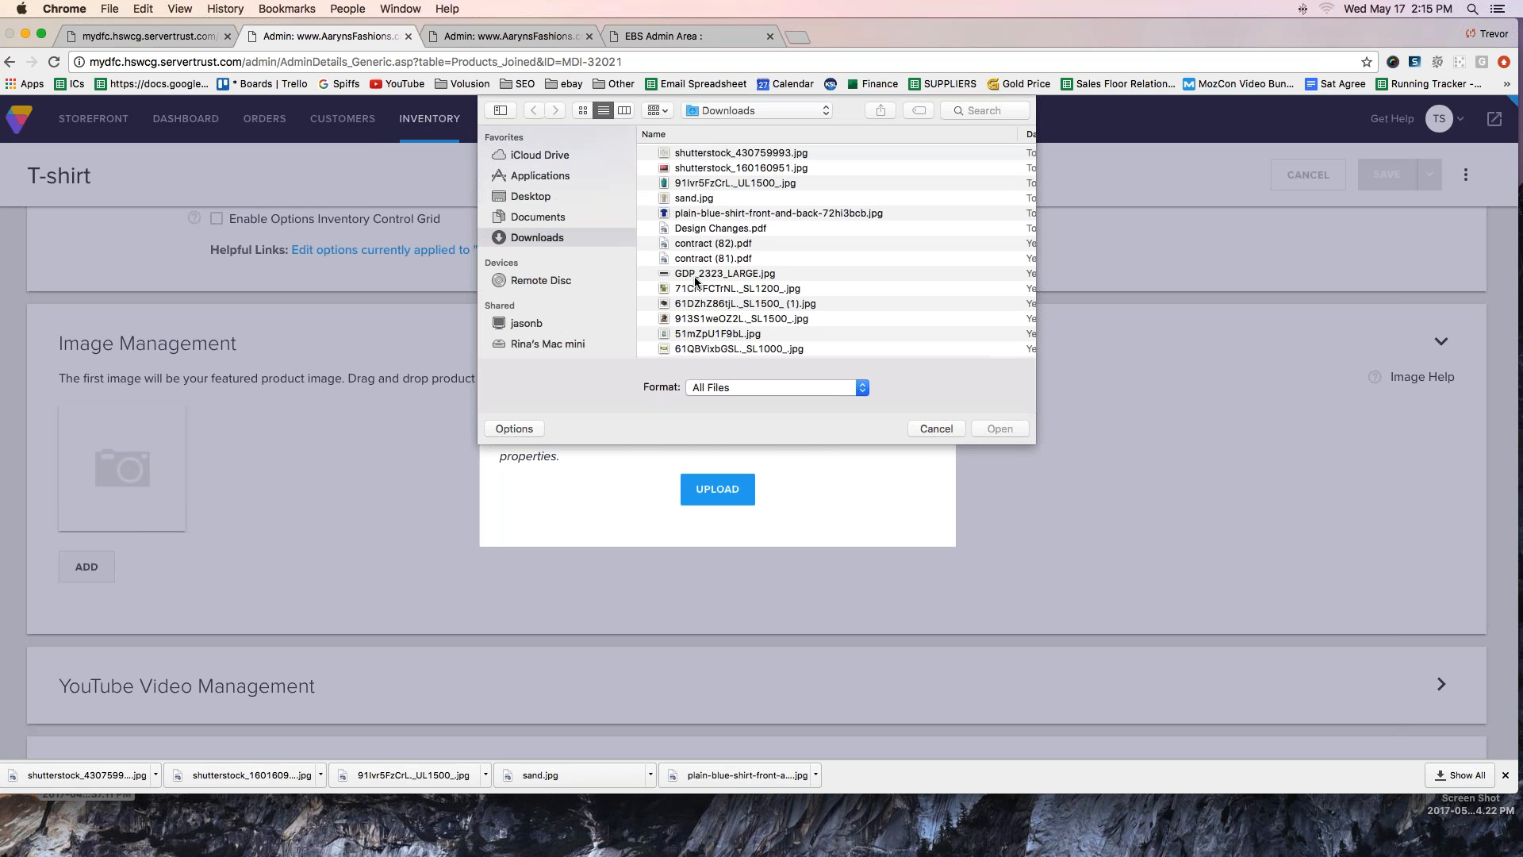
double_click(690, 215)
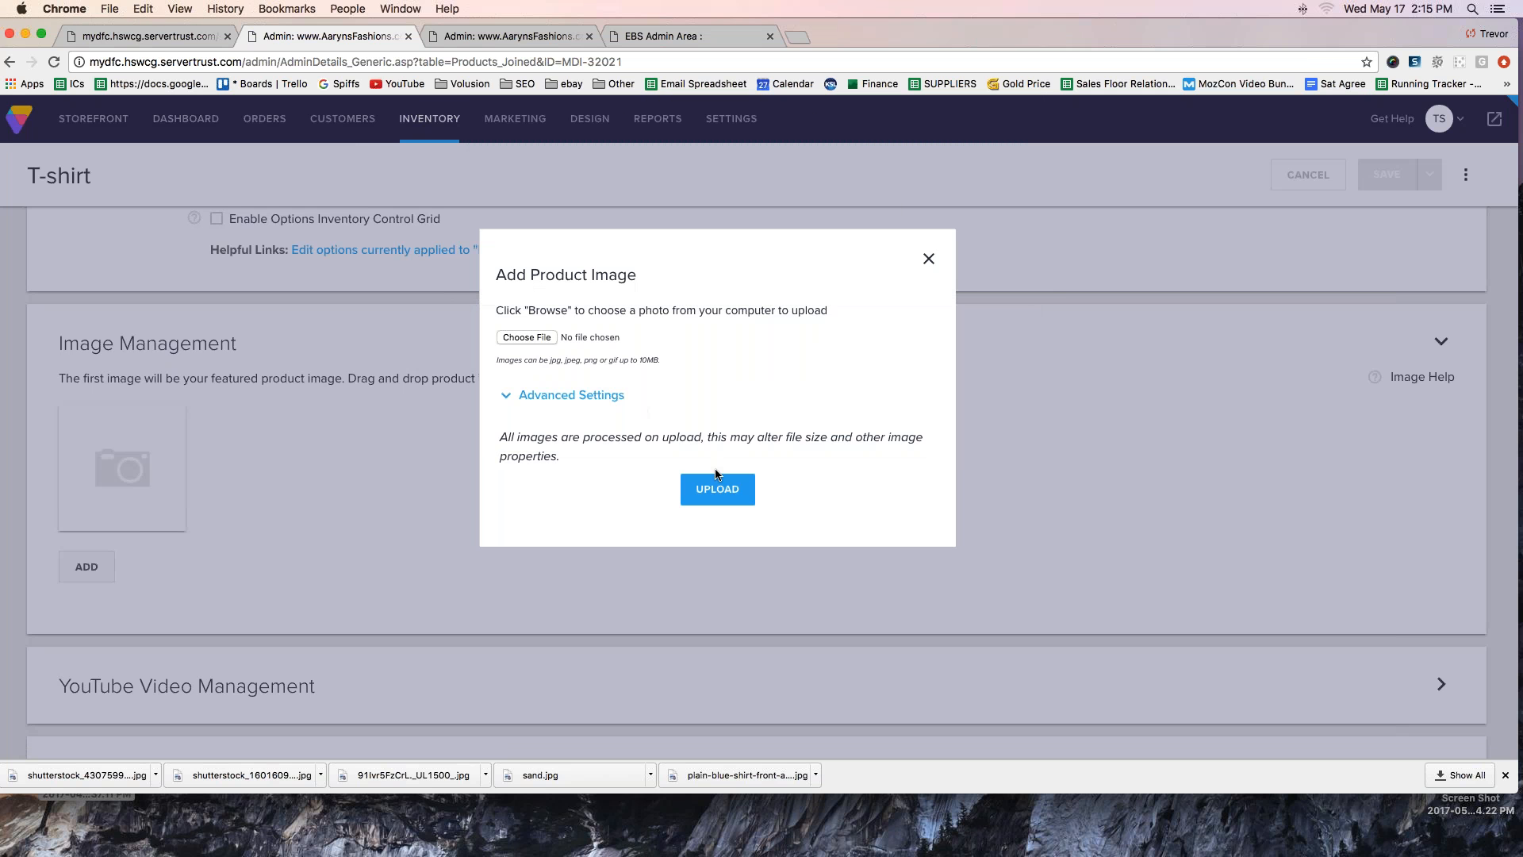
left_click(719, 494)
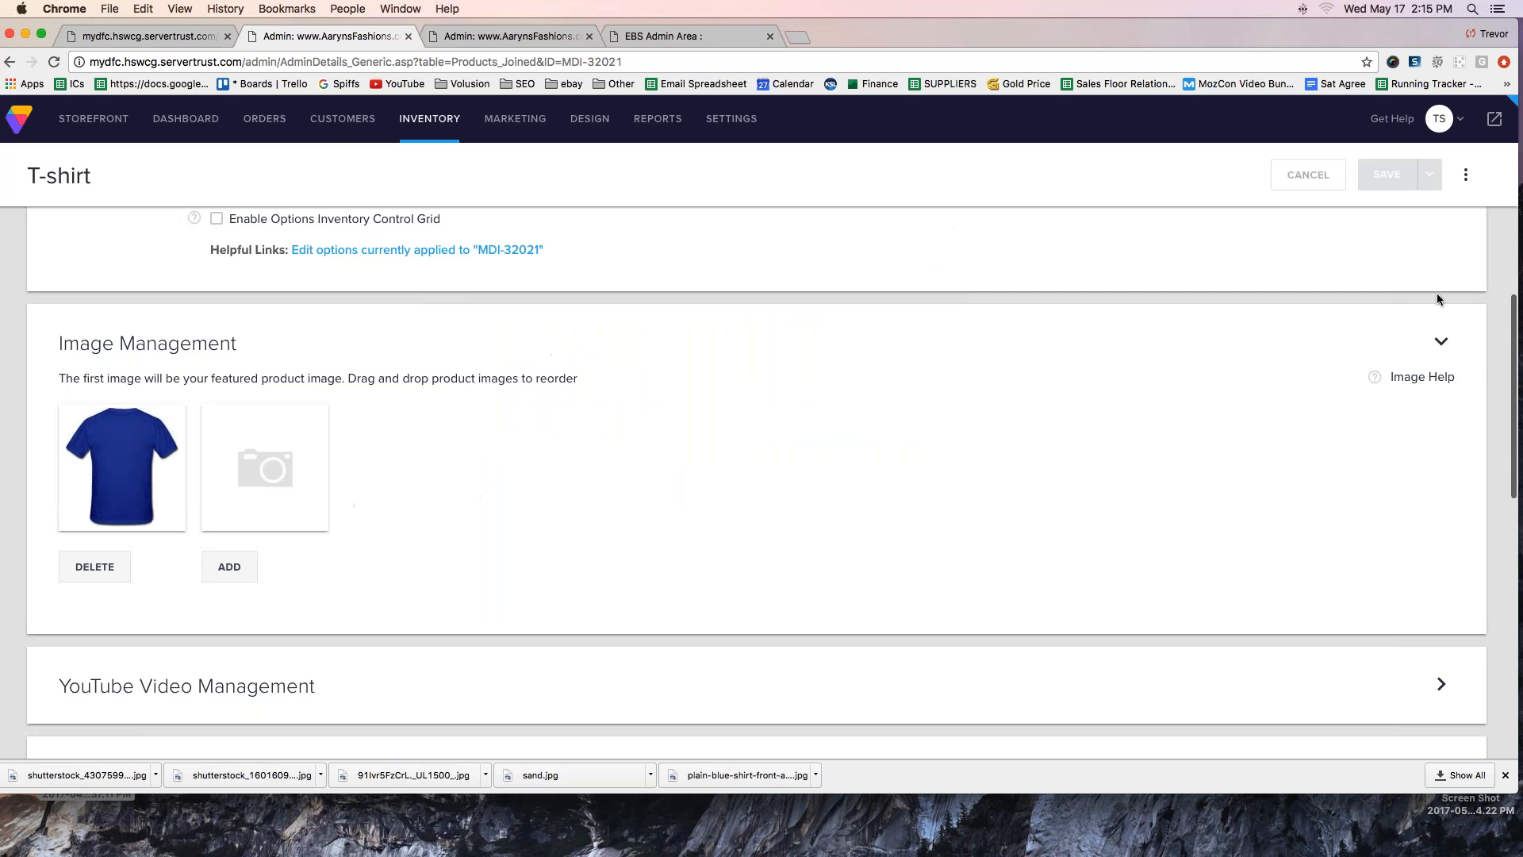
- Review the product's Basic Info and save the T-shirt product
scroll(429, 347, "down", 1)
scroll(430, 347, "up", 8)
left_click(280, 426)
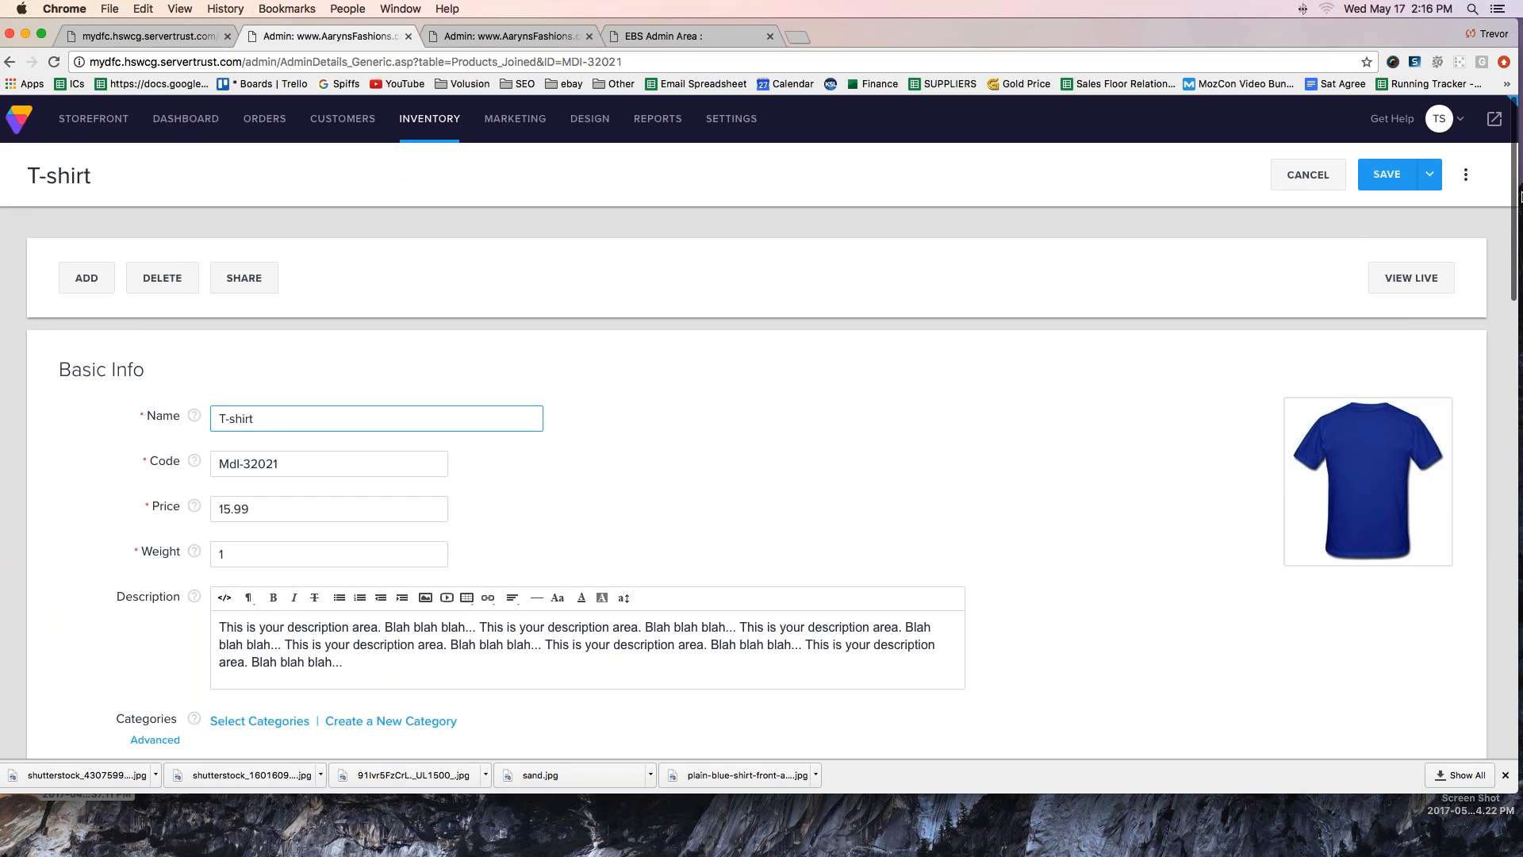
left_click(1296, 251)
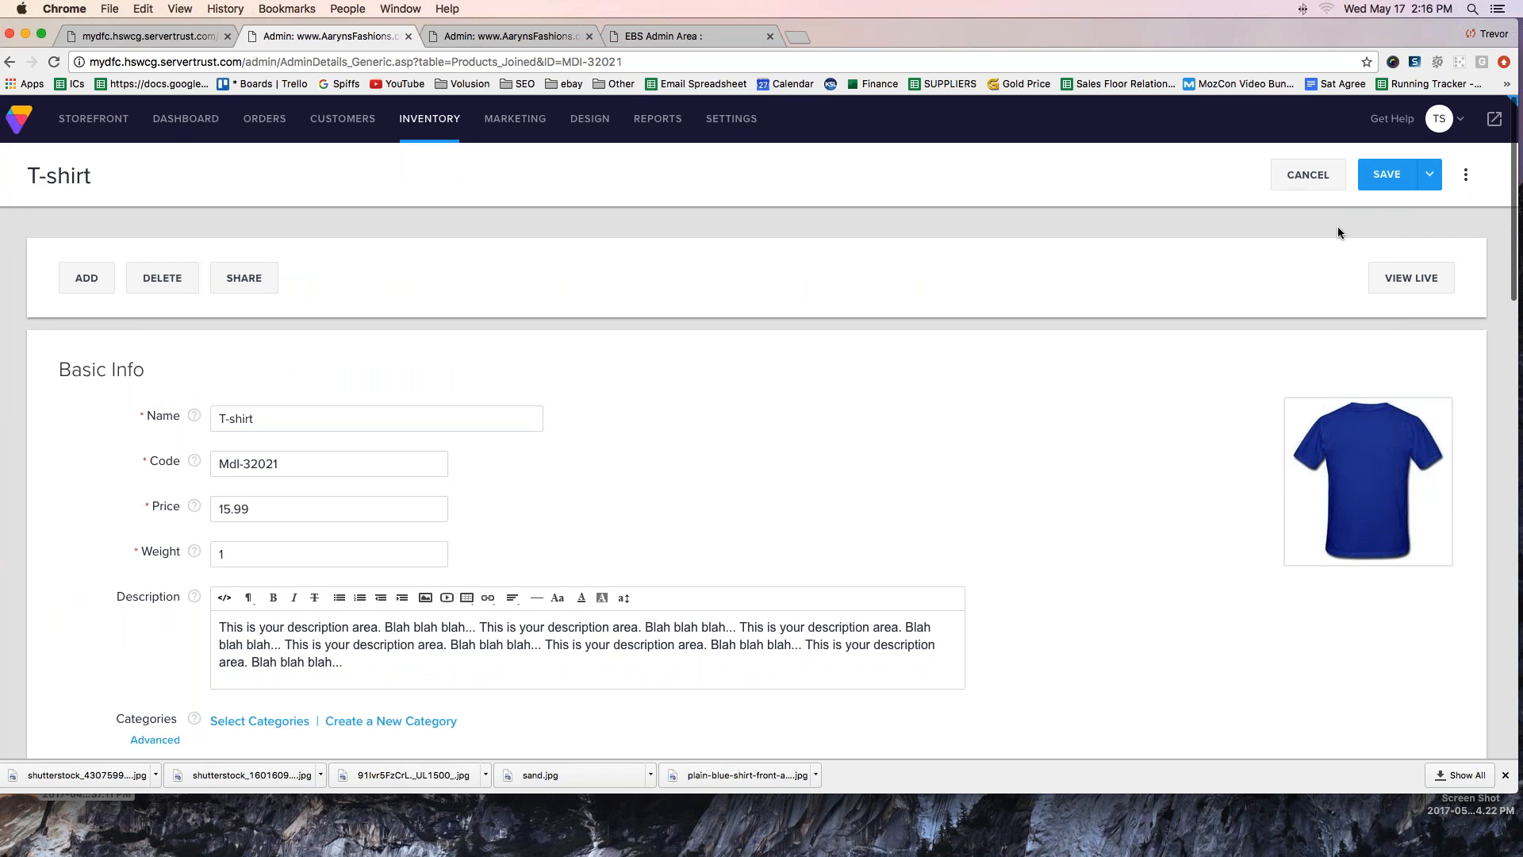
mouse_move(1461, 120)
left_mouse_down()
mouse_move(1357, 204)
mouse_move(1437, 128)
left_mouse_up()
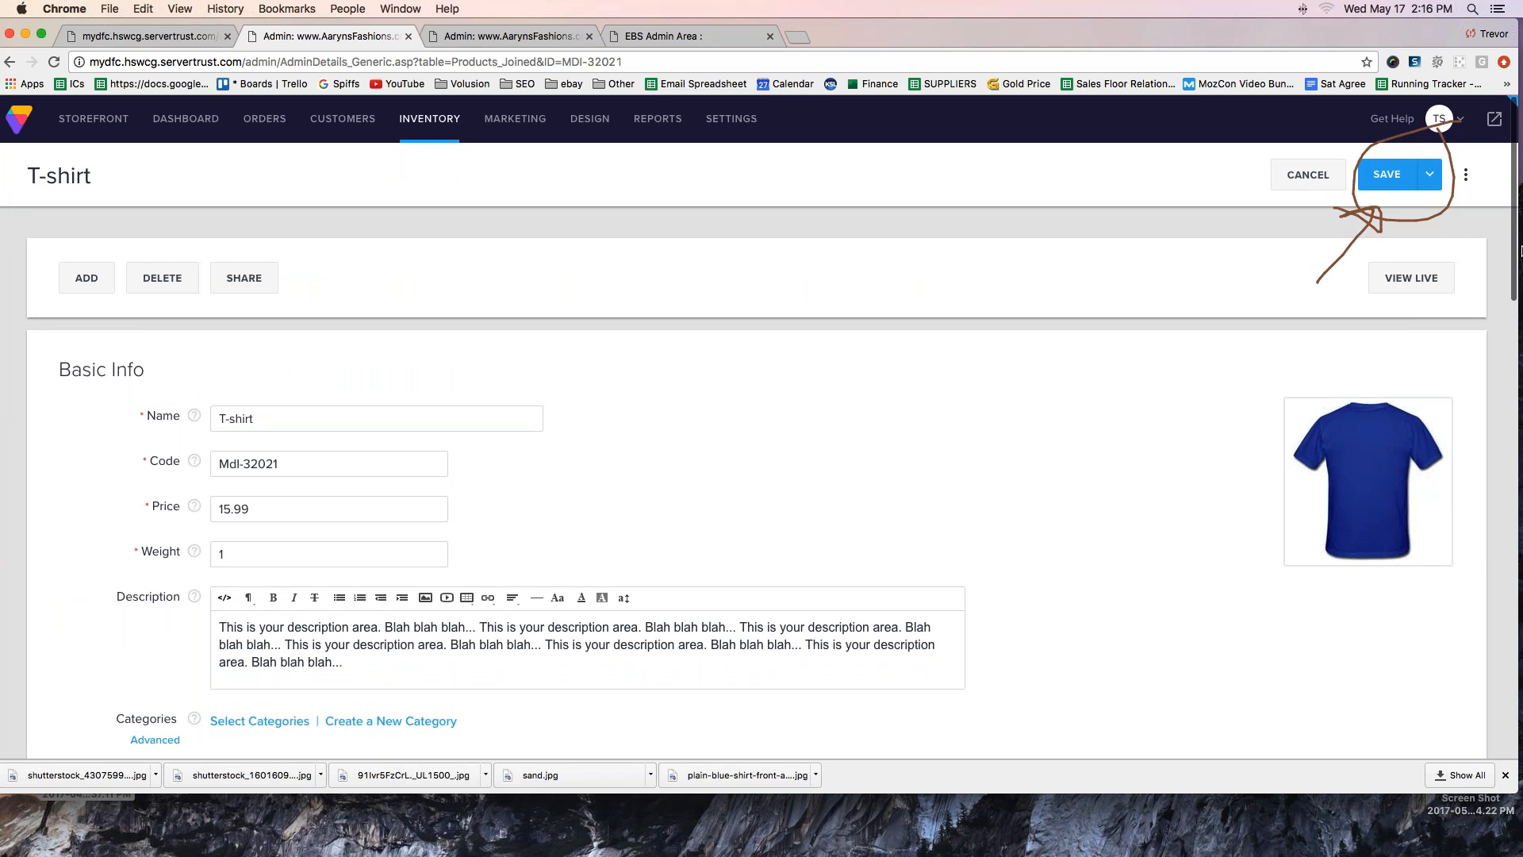
left_click(1387, 177)
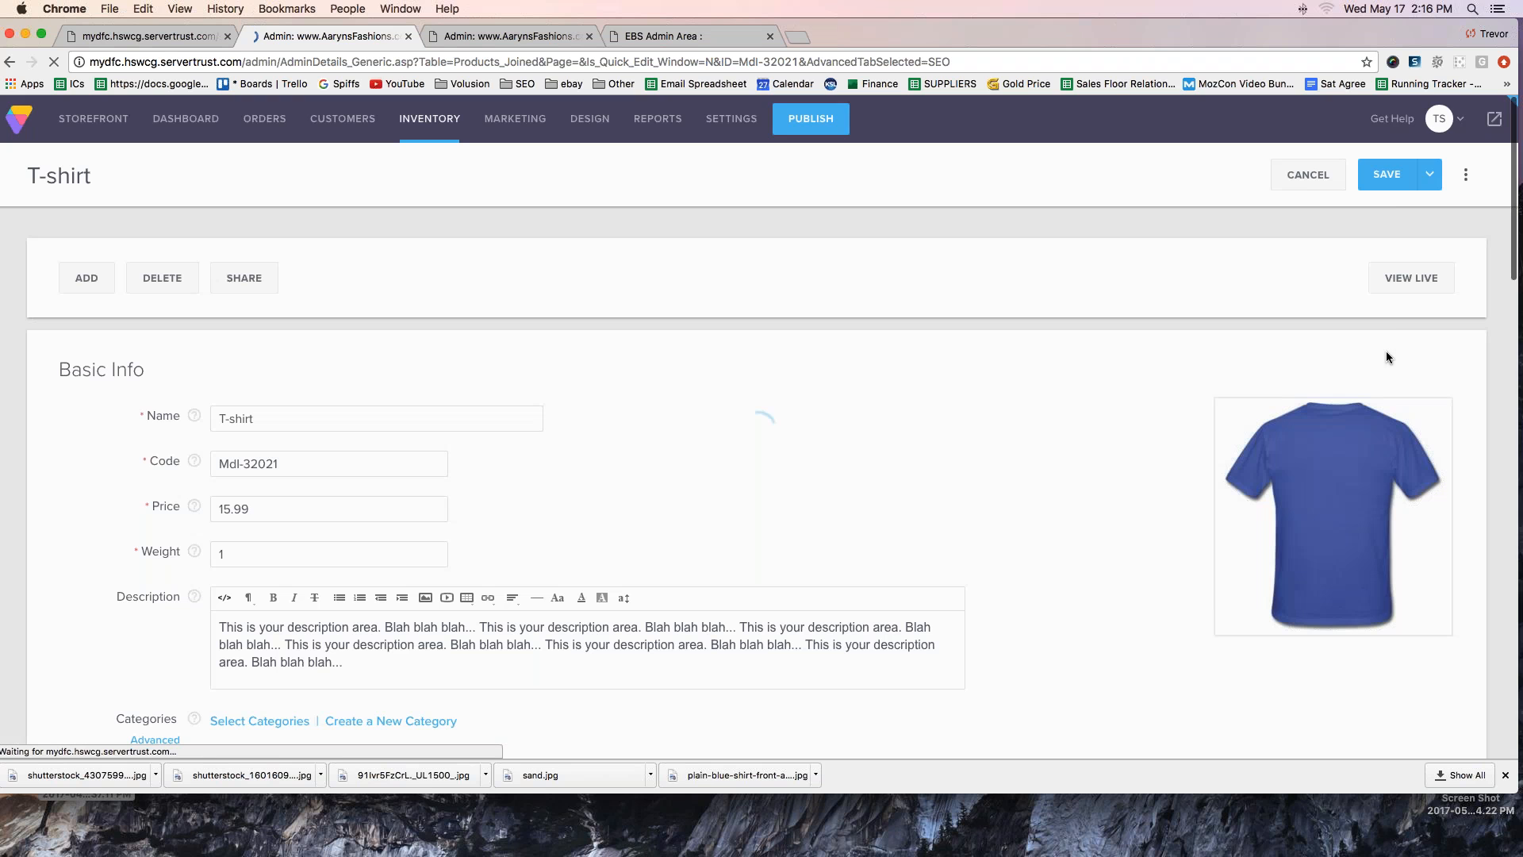
- View the product live, choose size Large, switch the color to Sand and back to Blue, and check the photo and size choices
left_click(1411, 279)
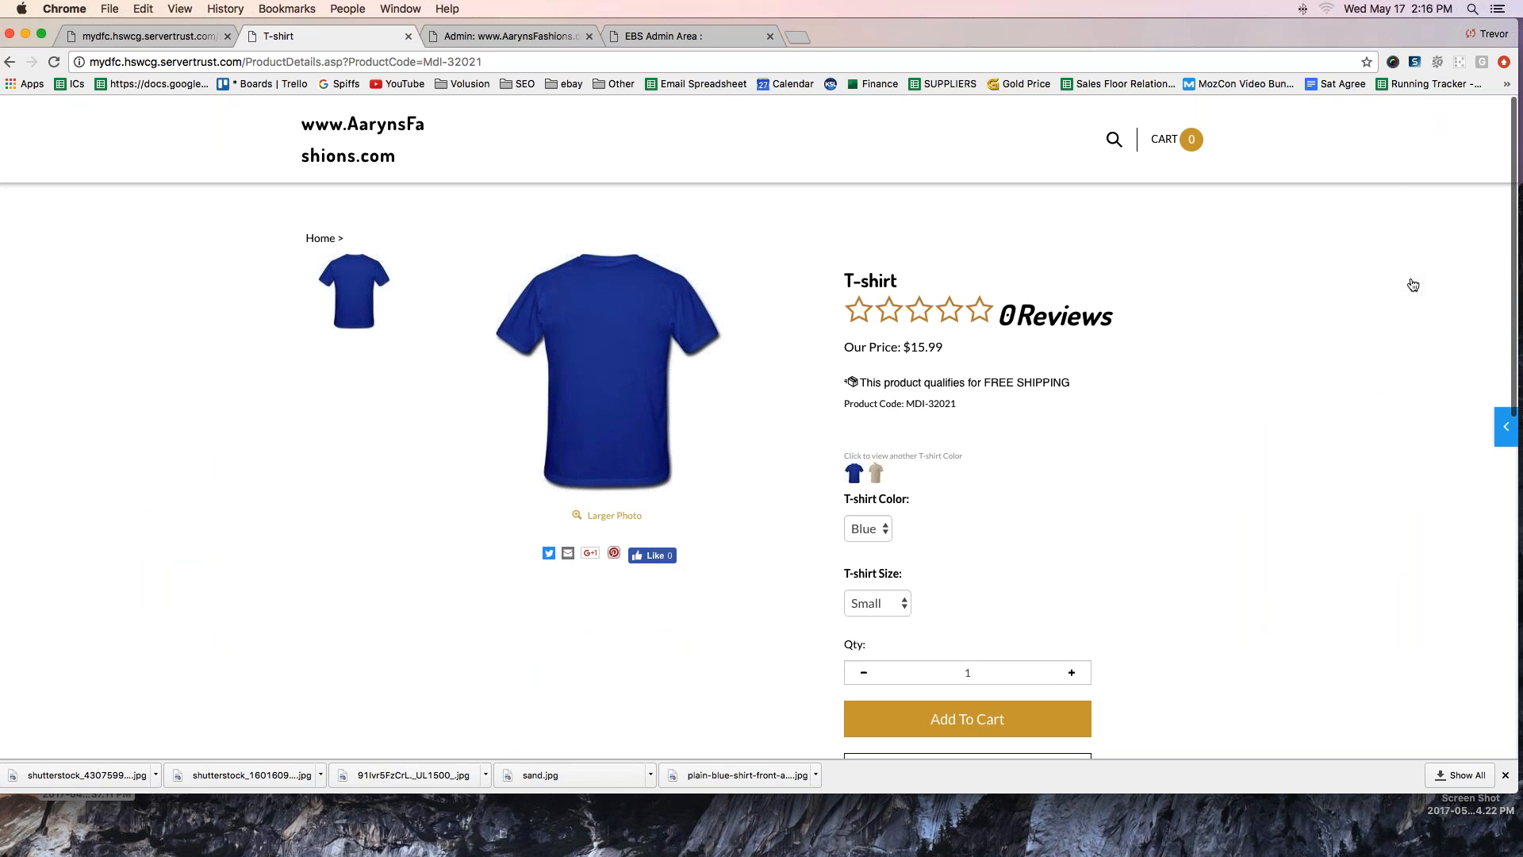
left_click(861, 605)
left_click(861, 639)
left_click(867, 528)
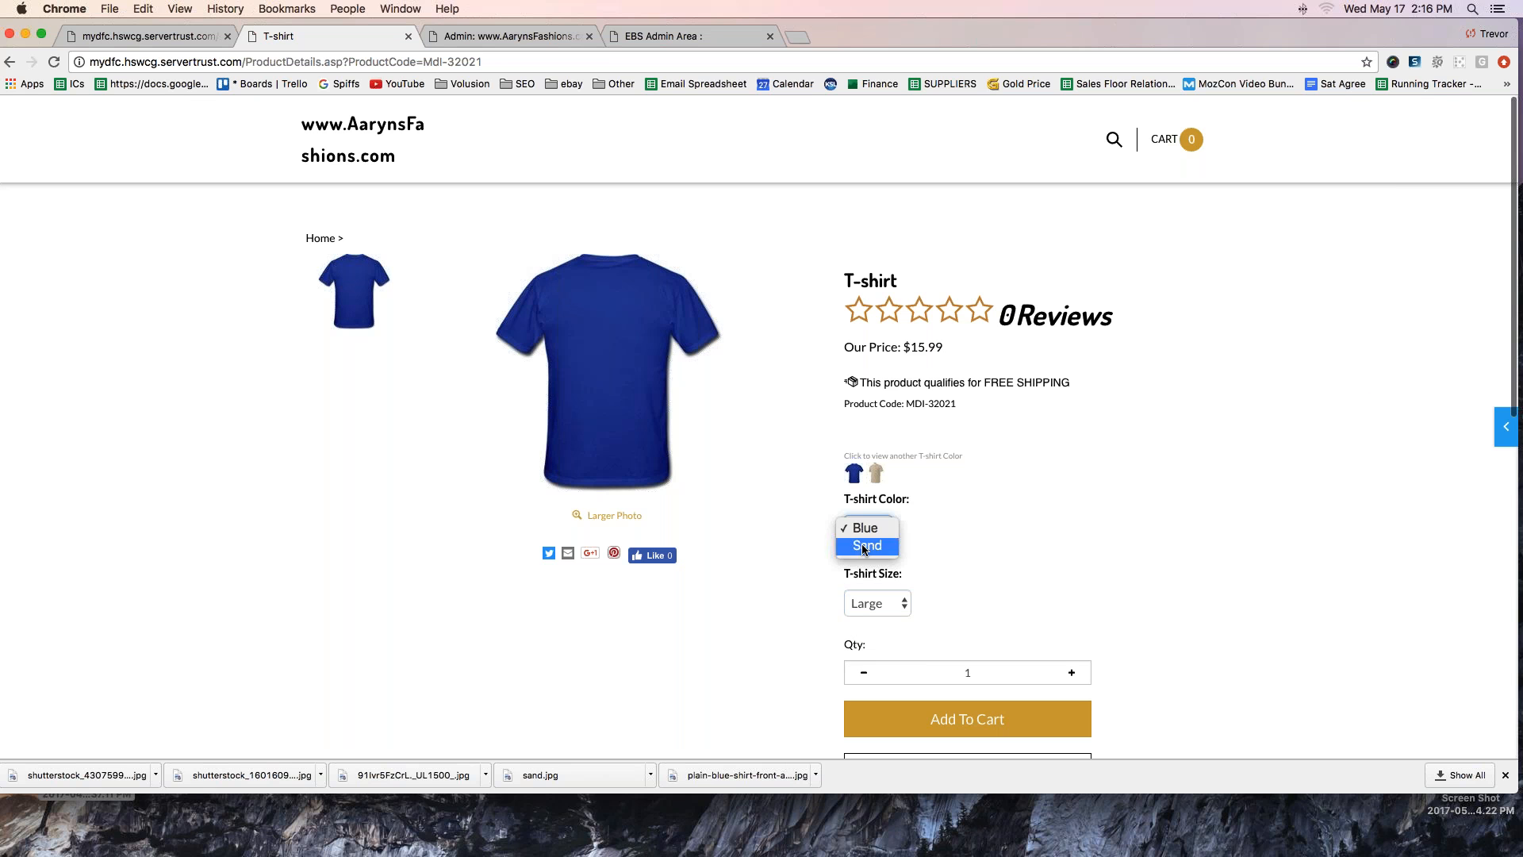
left_click(863, 546)
left_click(863, 531)
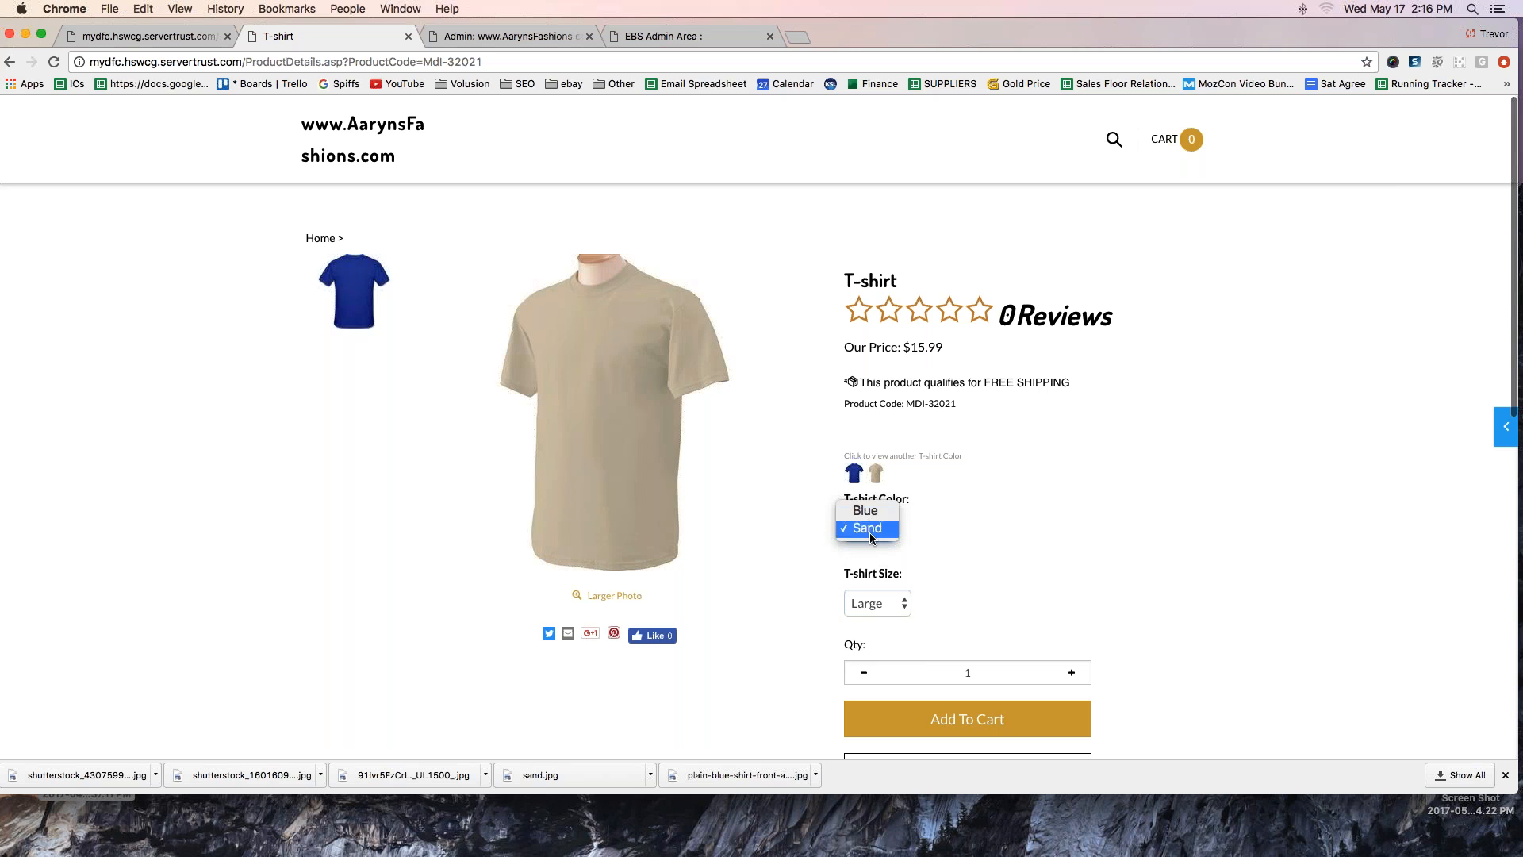
left_click(862, 512)
left_click(870, 605)
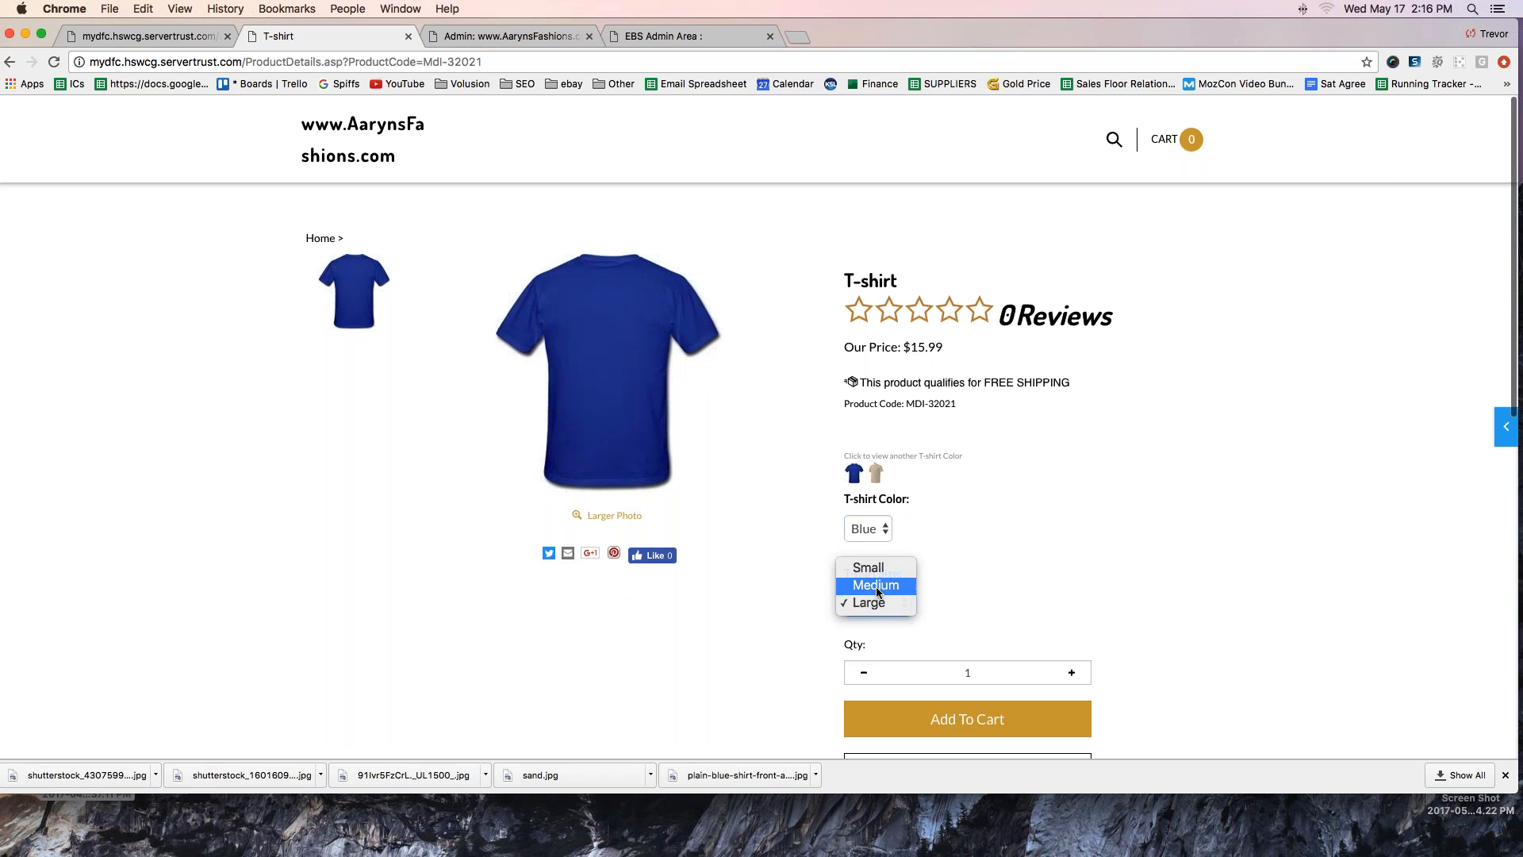